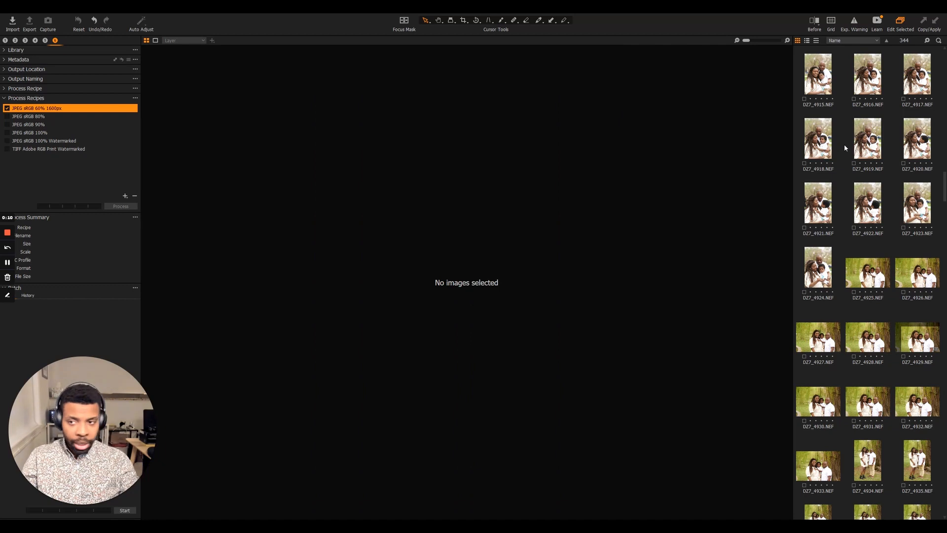
# - Browse the thumbnails and preview the family photos around DZ7_4930.NEF to DZ7_4937.NEF for one to edit
pyautogui.scroll(-3, 845, 145)
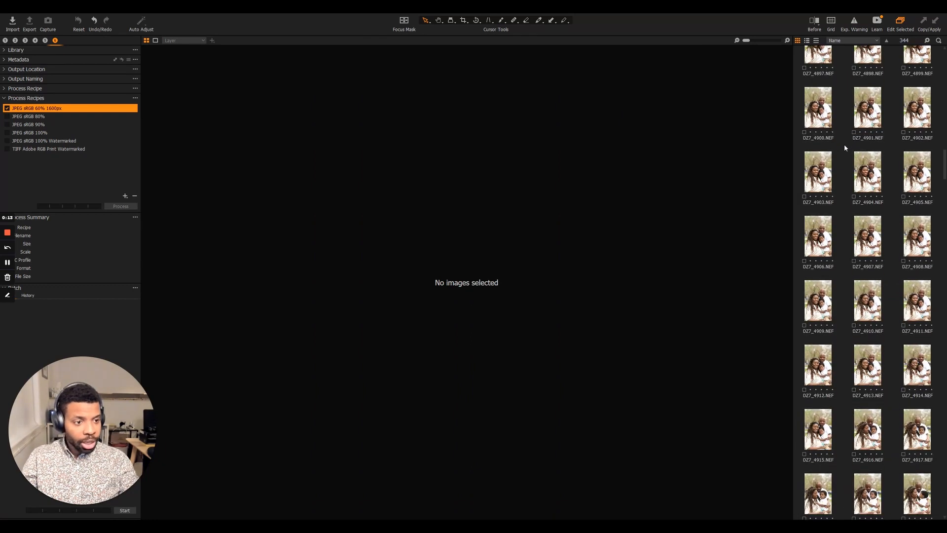
pyautogui.scroll(-8, 845, 147)
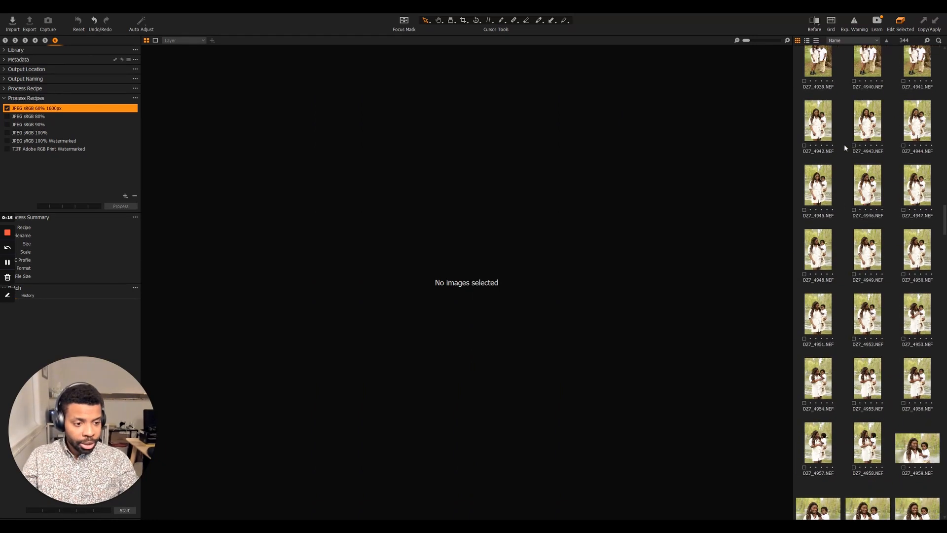
pyautogui.scroll(6, 845, 144)
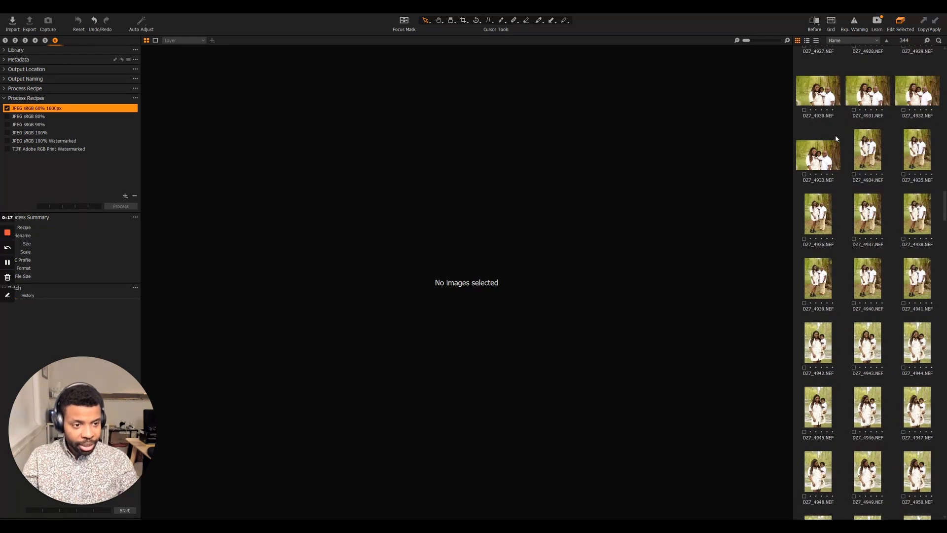
pyautogui.click(819, 99)
pyautogui.press('Right')
pyautogui.press('Right')
pyautogui.press('Right')
pyautogui.press('Right')
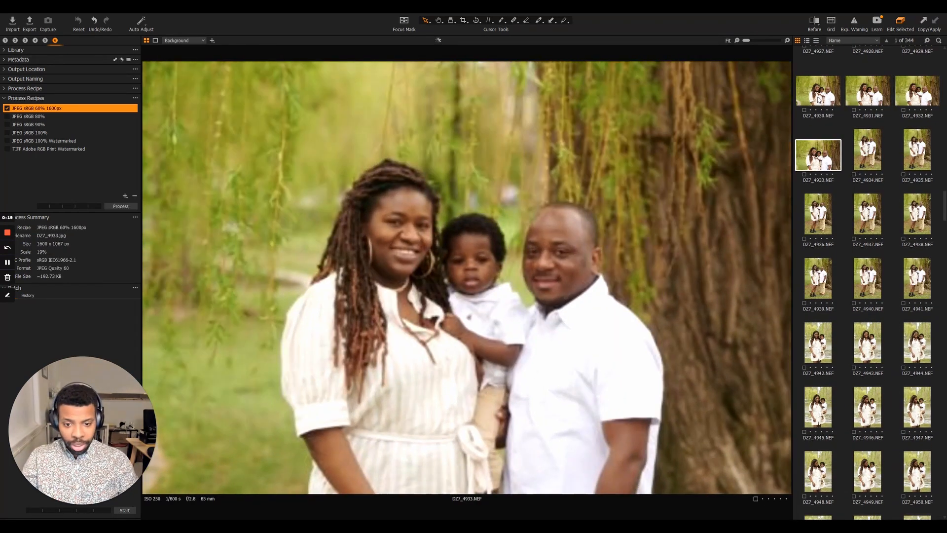
pyautogui.press('Right')
pyautogui.press('Right')
pyautogui.press('Right')
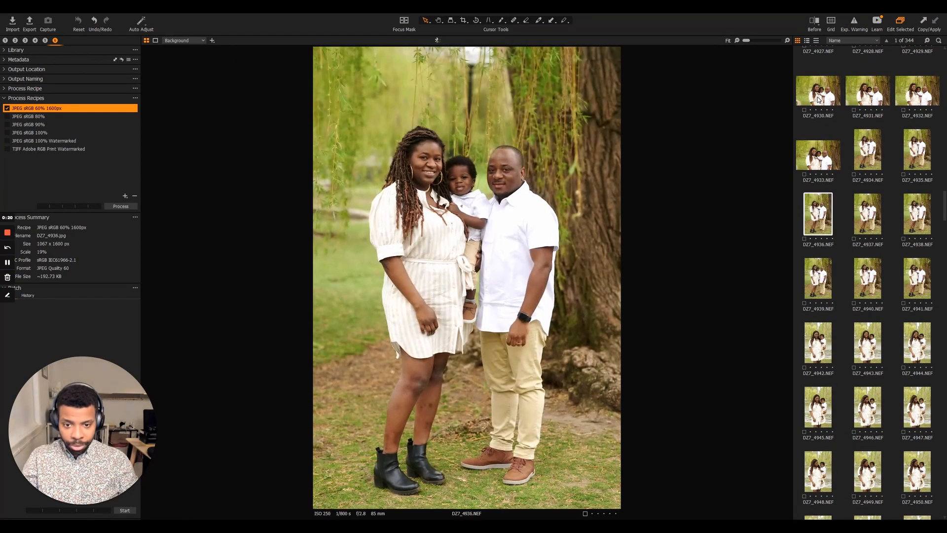
# - Find and open the red-tagged photo DZ7_4961.NEF in the viewer
pyautogui.scroll(-7, 898, 251)
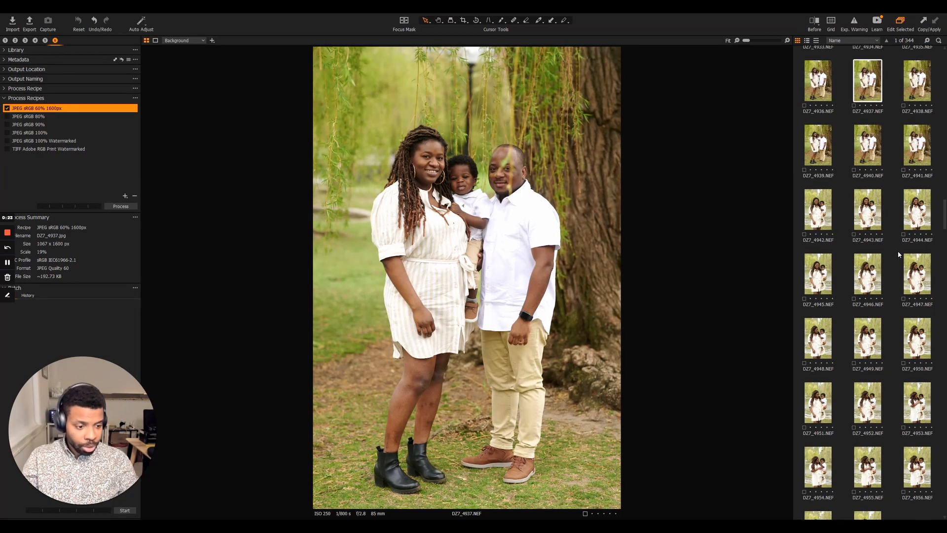
pyautogui.scroll(-2, 898, 251)
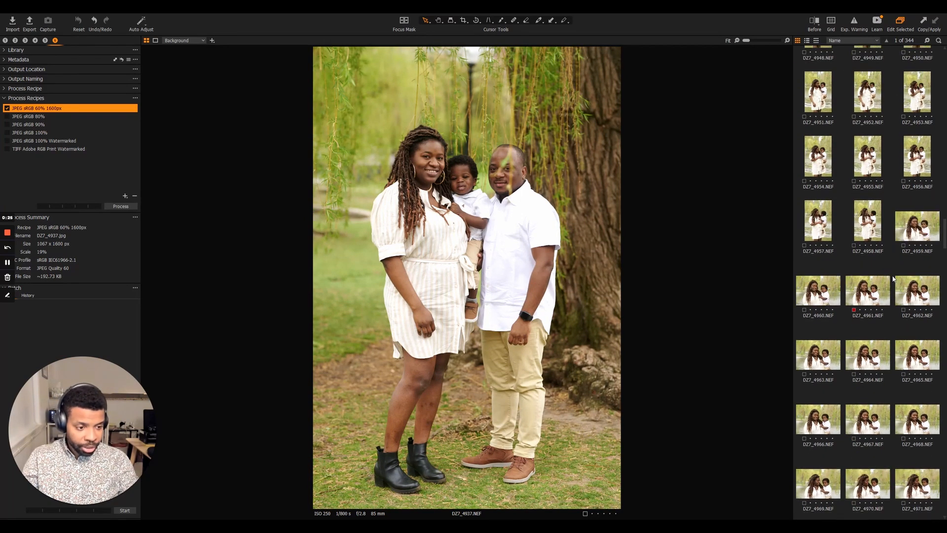
pyautogui.click(870, 296)
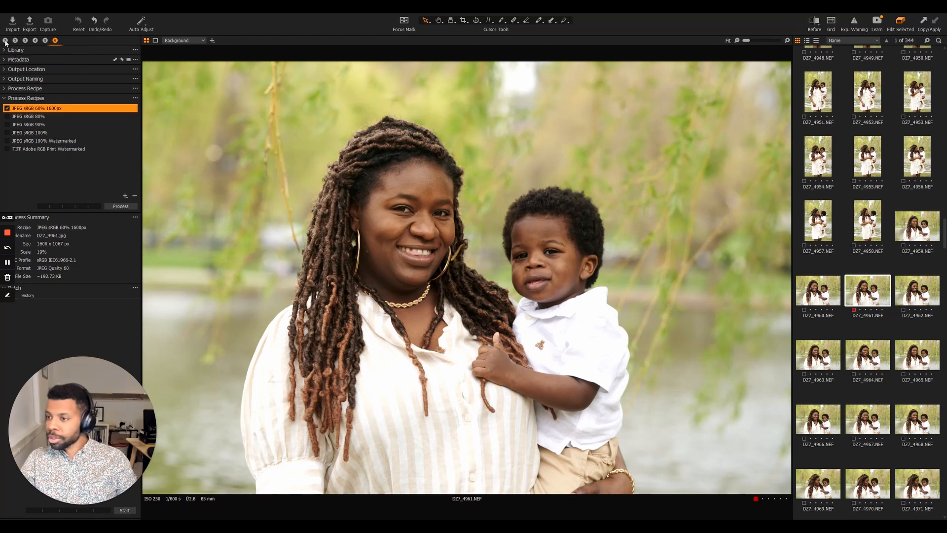
pyautogui.click(6, 42)
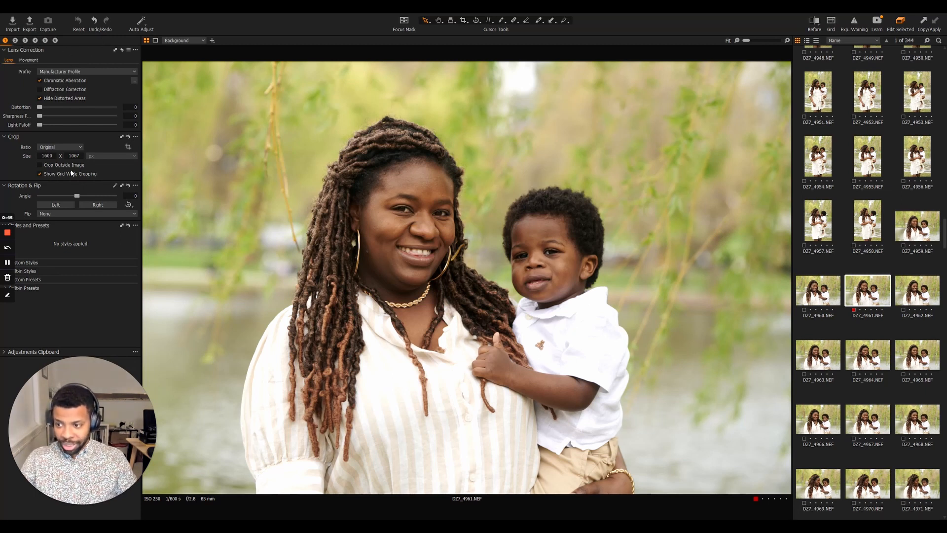
pyautogui.click(15, 40)
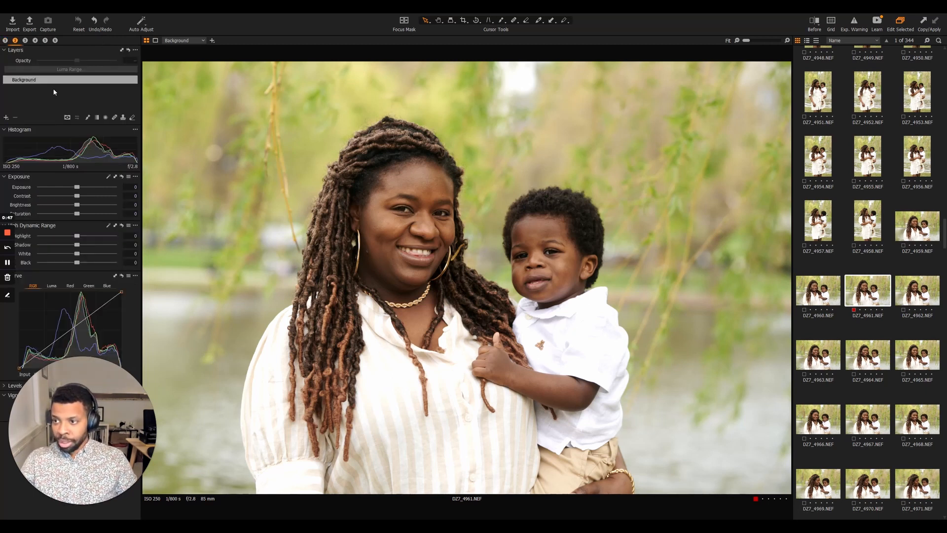
pyautogui.click(25, 40)
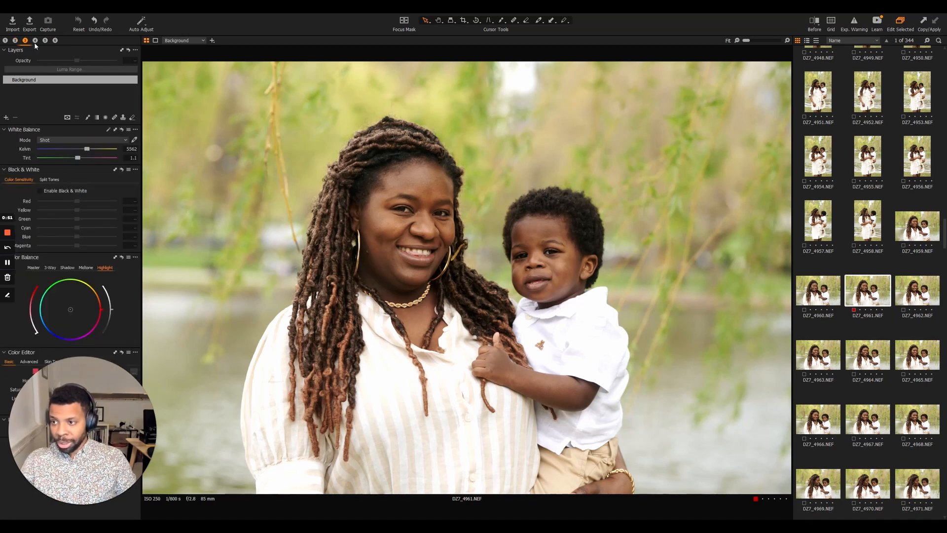
pyautogui.click(35, 41)
pyautogui.click(45, 40)
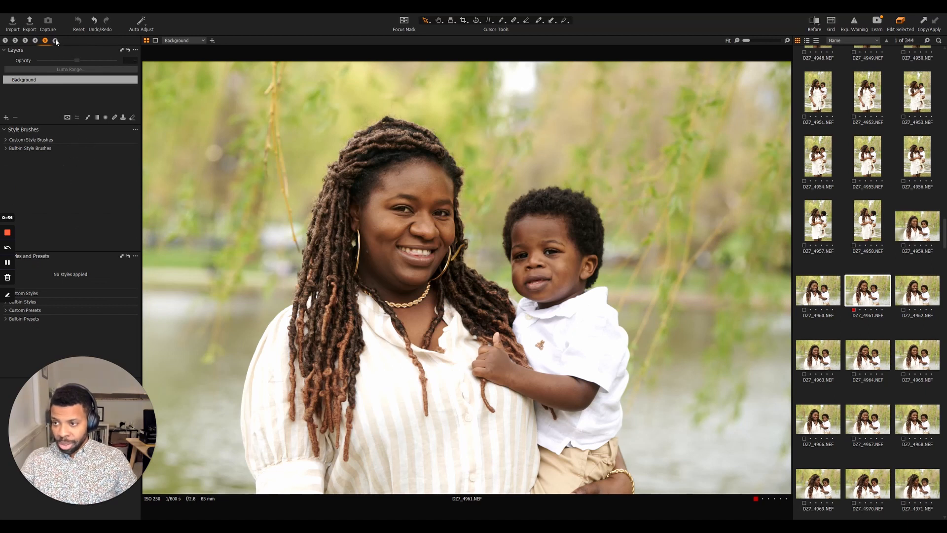
pyautogui.click(56, 40)
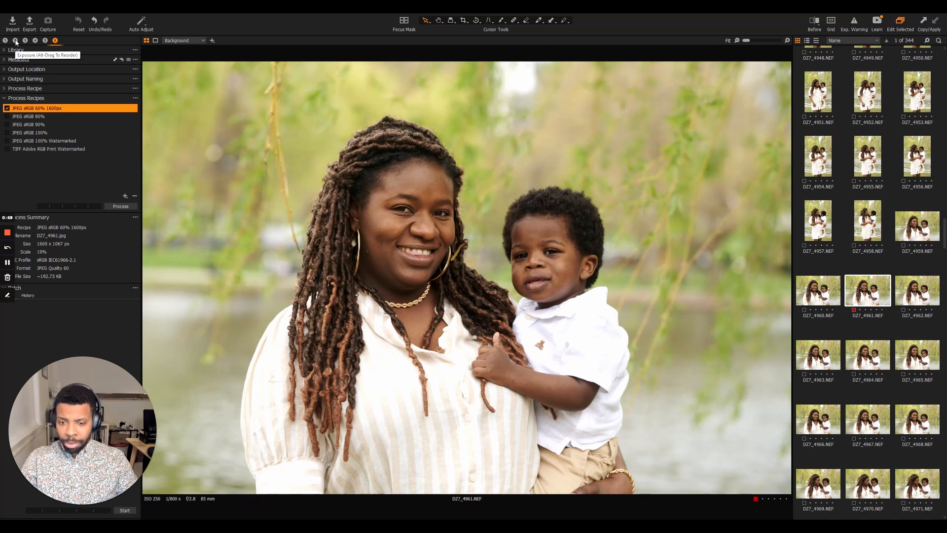
# - Crop the photo slightly tighter by pulling its upper-right corner inward
pyautogui.press('c')
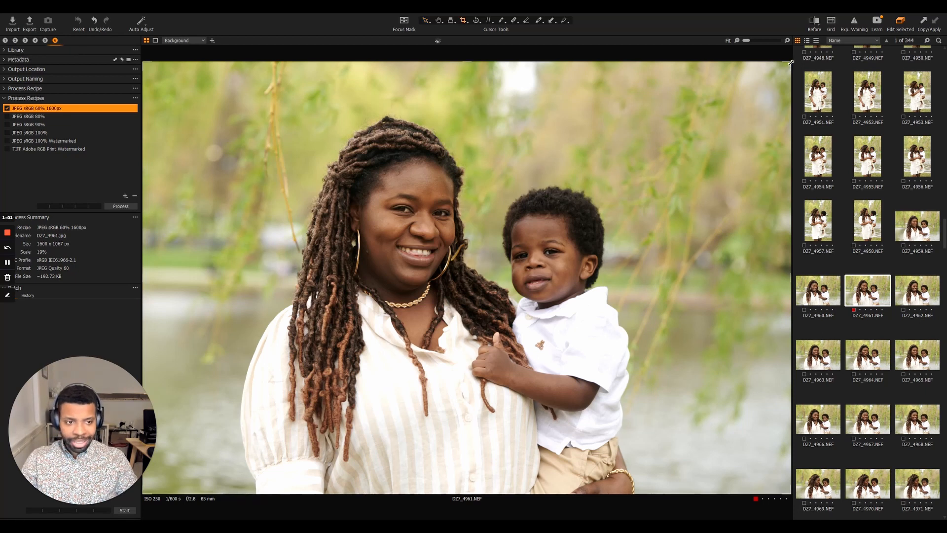
pyautogui.moveTo(790, 63); pyautogui.dragTo(779, 74)
pyautogui.press('v')
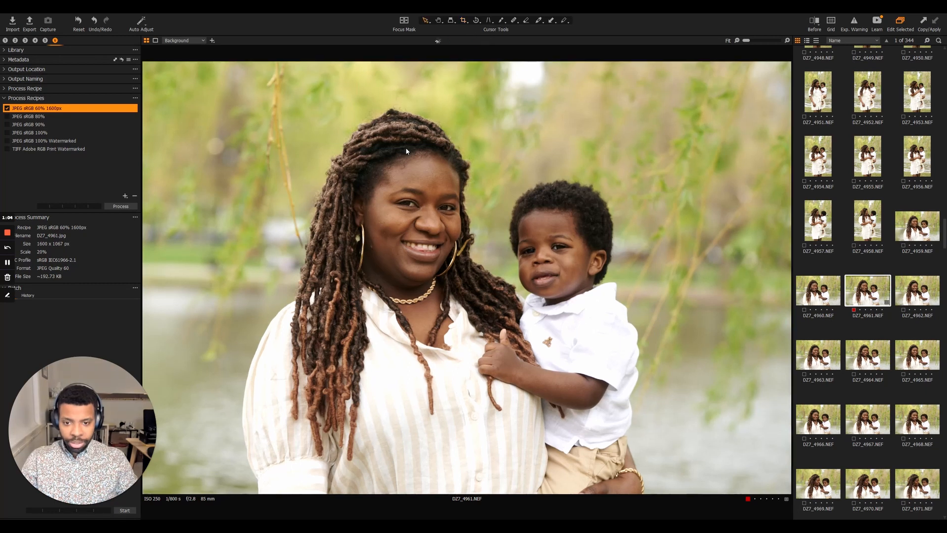
# - Set Exposure to 0.12 and shape the RGB curve with midtone and shadow anchor points and a slightly lifted black point
pyautogui.click(15, 40)
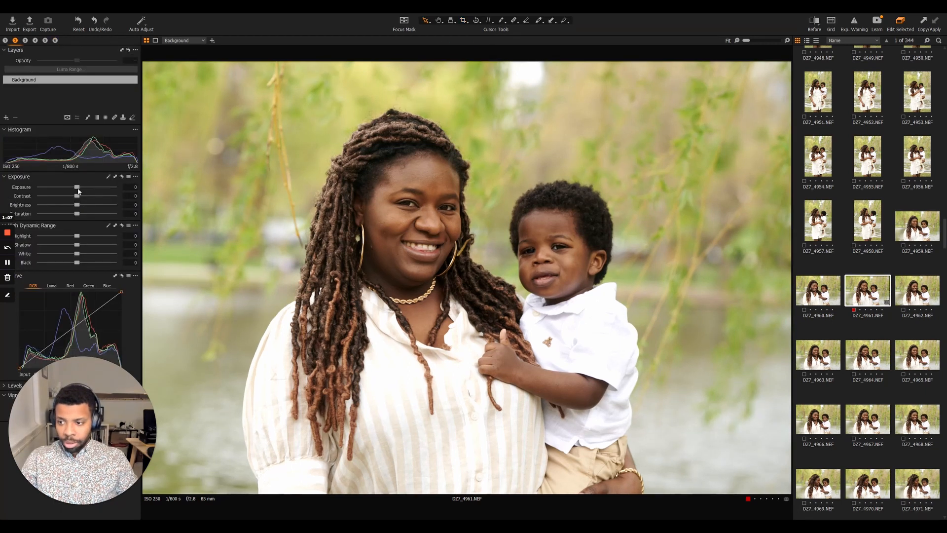
pyautogui.moveTo(78, 189); pyautogui.dragTo(79, 189)
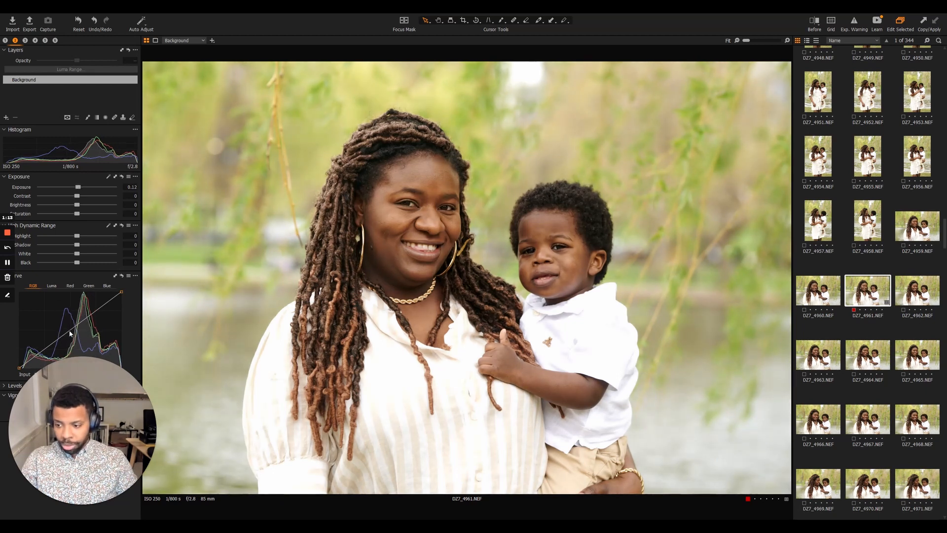
pyautogui.moveTo(71, 332); pyautogui.dragTo(17, 367)
pyautogui.click(45, 347)
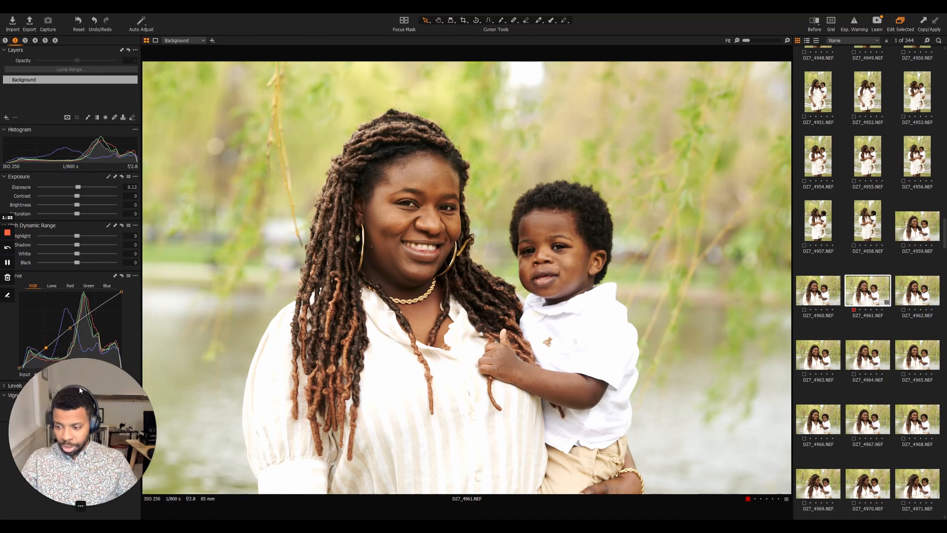
pyautogui.moveTo(88, 392); pyautogui.dragTo(246, 399)
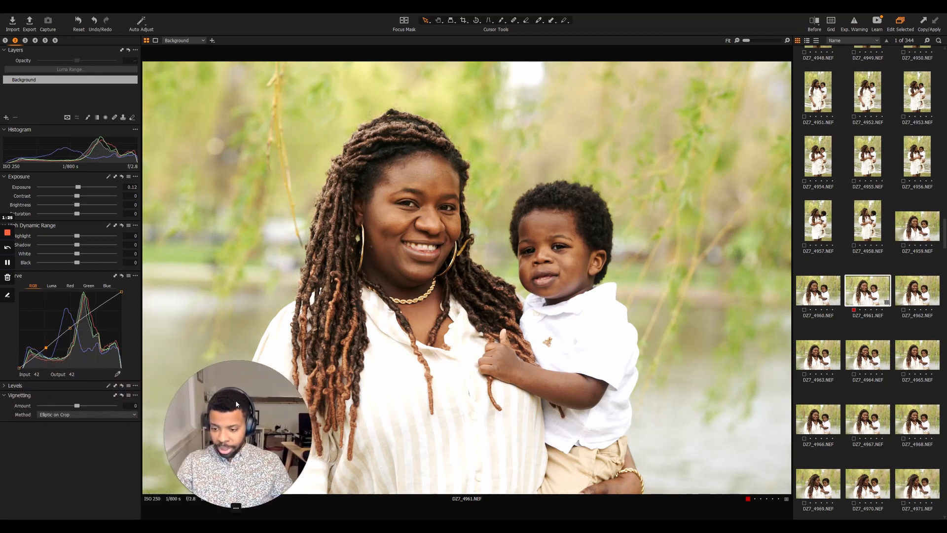
pyautogui.moveTo(19, 367); pyautogui.dragTo(19, 364)
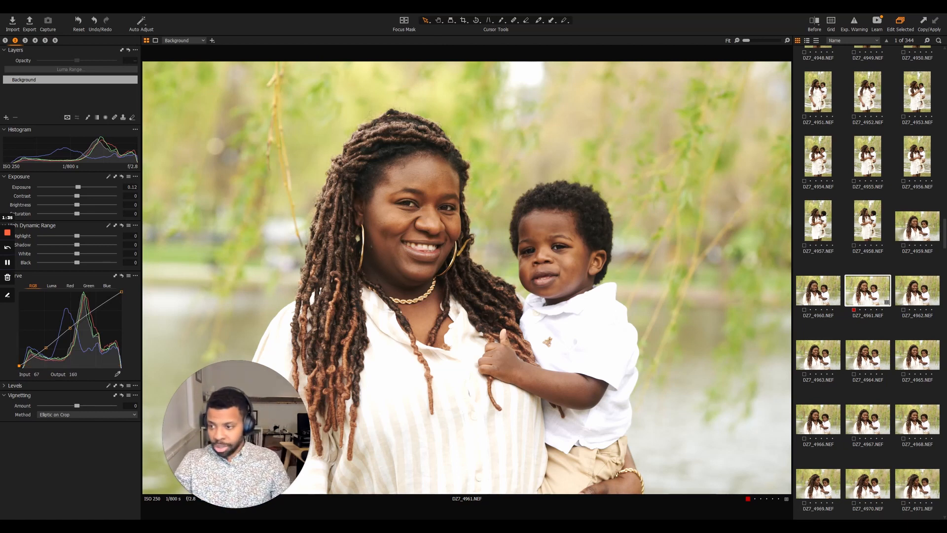
# - Set Contrast to 5, Saturation to 7, Exposure to 0.08, Highlight to -27, Shadow to -4, White to 2 and Black to -6
pyautogui.moveTo(78, 196); pyautogui.dragTo(81, 214)
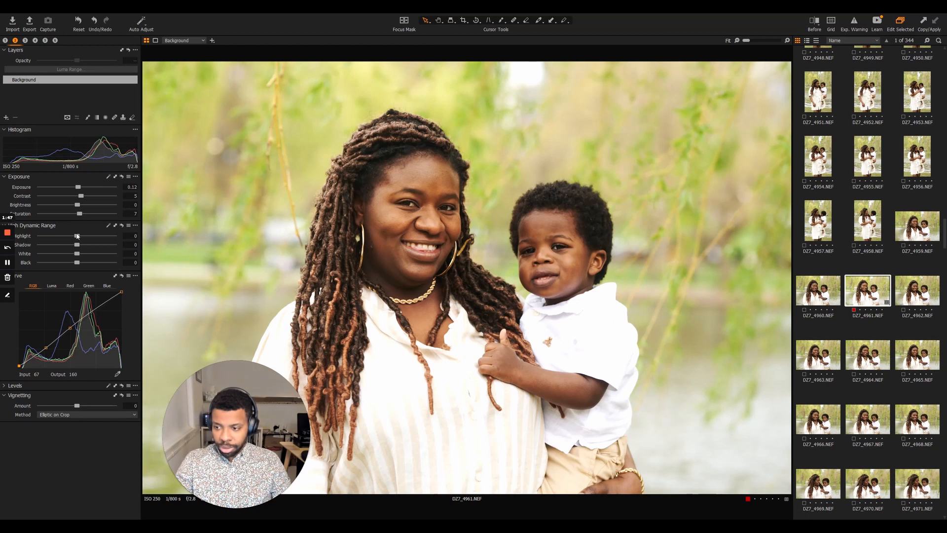
pyautogui.moveTo(78, 238); pyautogui.dragTo(67, 239)
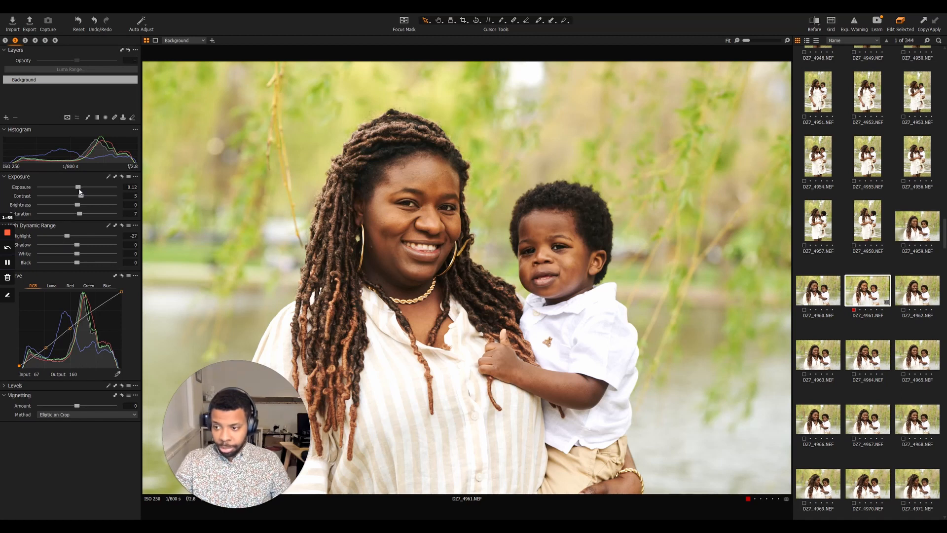
pyautogui.moveTo(79, 190); pyautogui.dragTo(79, 191)
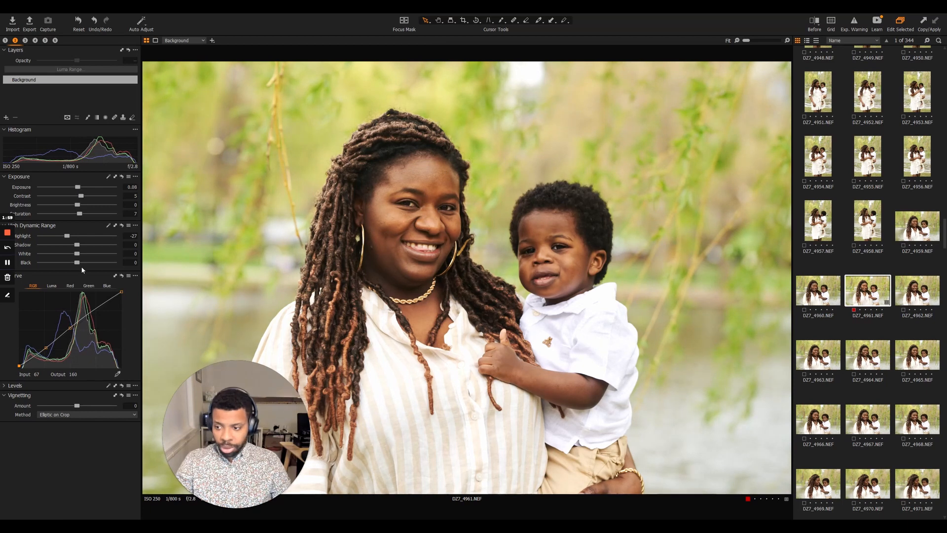
pyautogui.moveTo(77, 245); pyautogui.dragTo(73, 263)
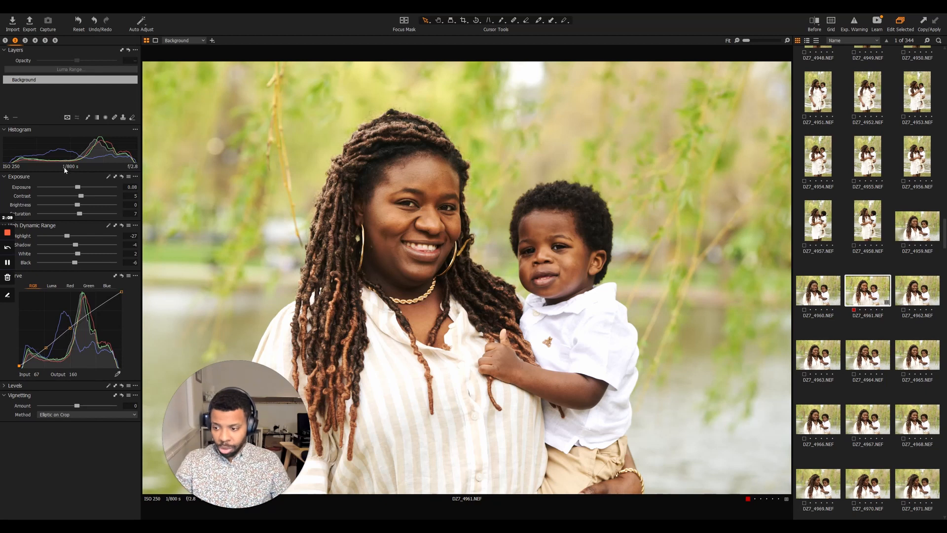
# - Cool the photo's white balance to 5048 Kelvin
pyautogui.click(25, 40)
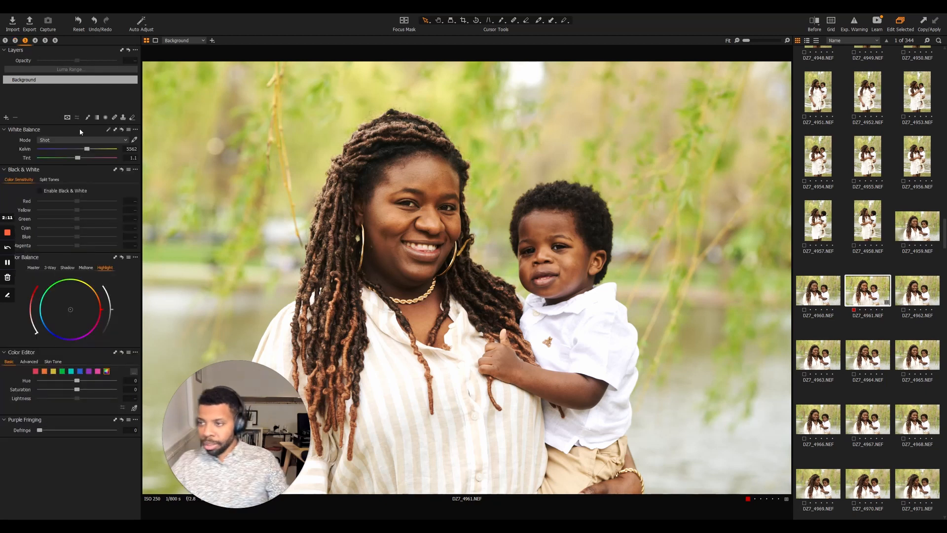
pyautogui.moveTo(86, 149); pyautogui.dragTo(84, 156)
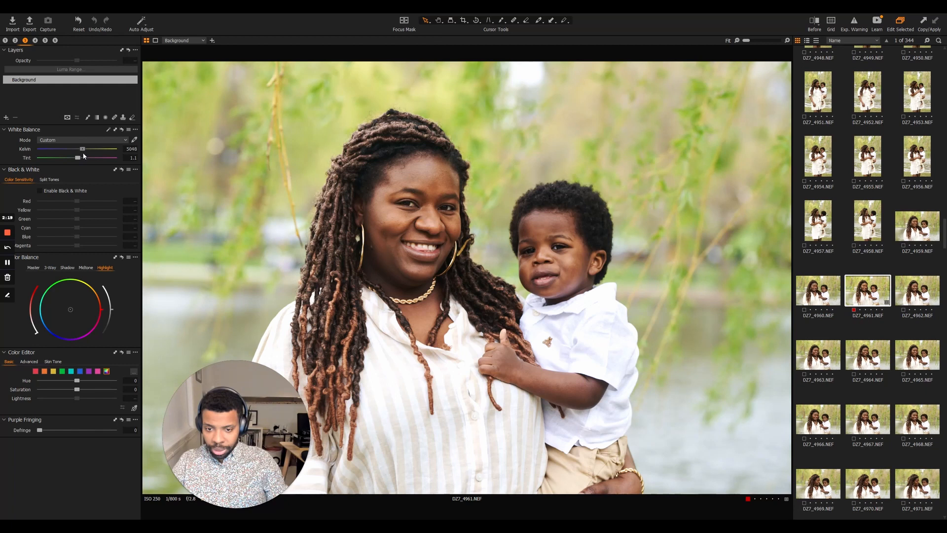
# - Raise the photo's Brightness to 5 and its Contrast to 6
pyautogui.click(15, 40)
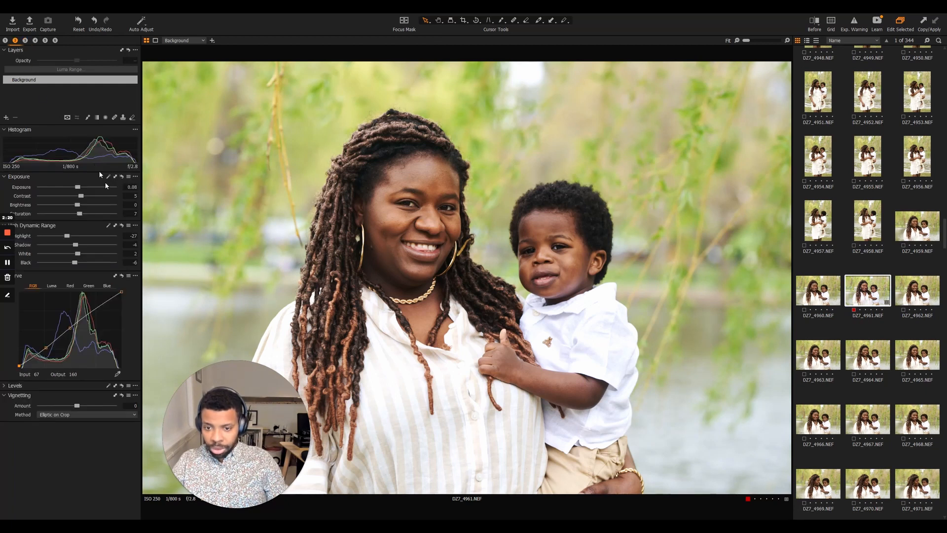
pyautogui.moveTo(79, 191); pyautogui.dragTo(82, 204)
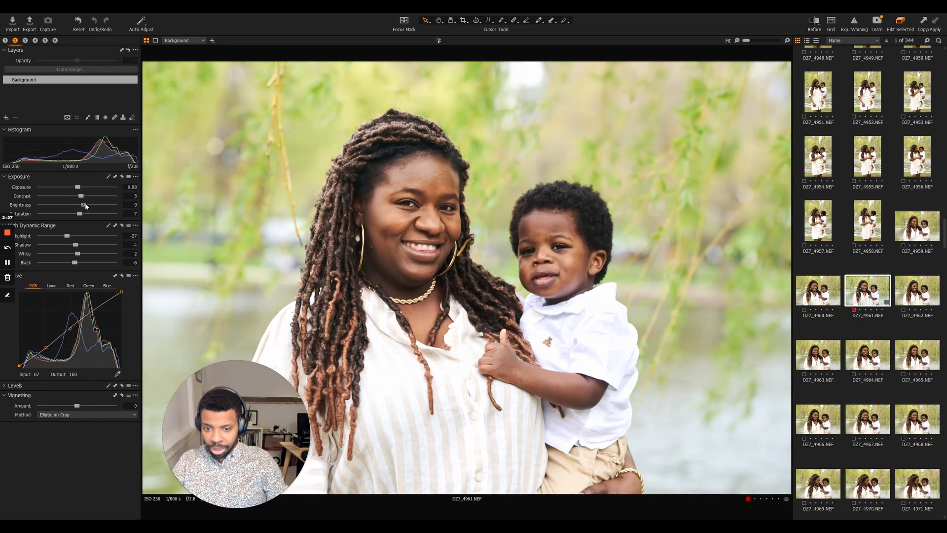
pyautogui.moveTo(81, 196); pyautogui.dragTo(82, 196)
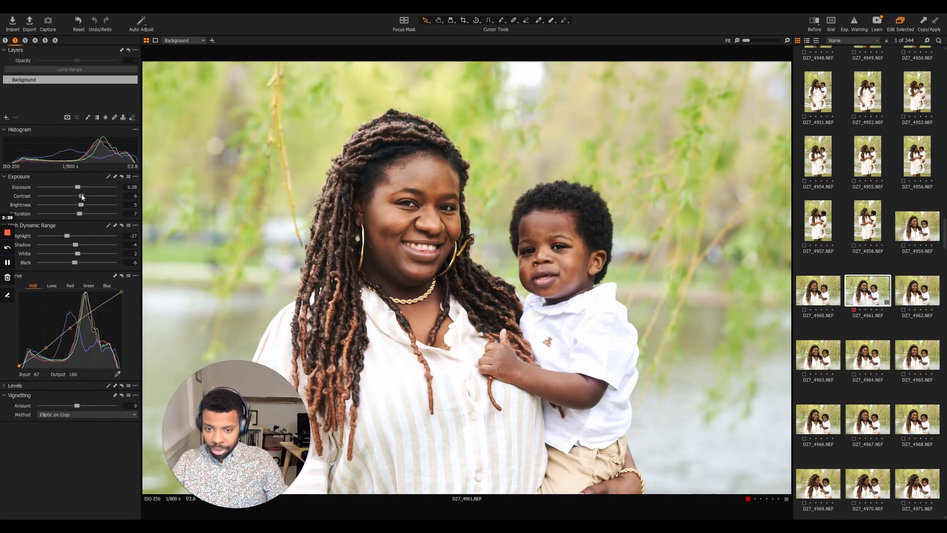
# - Adjust the red range in the basic Color Editor to Saturation 20.6 and Lightness -1.5
pyautogui.click(25, 41)
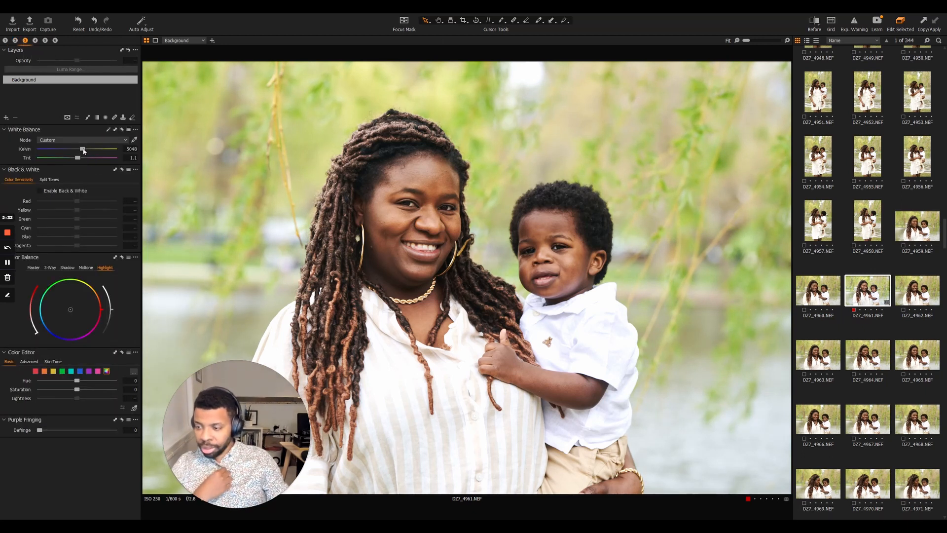
pyautogui.click(68, 268)
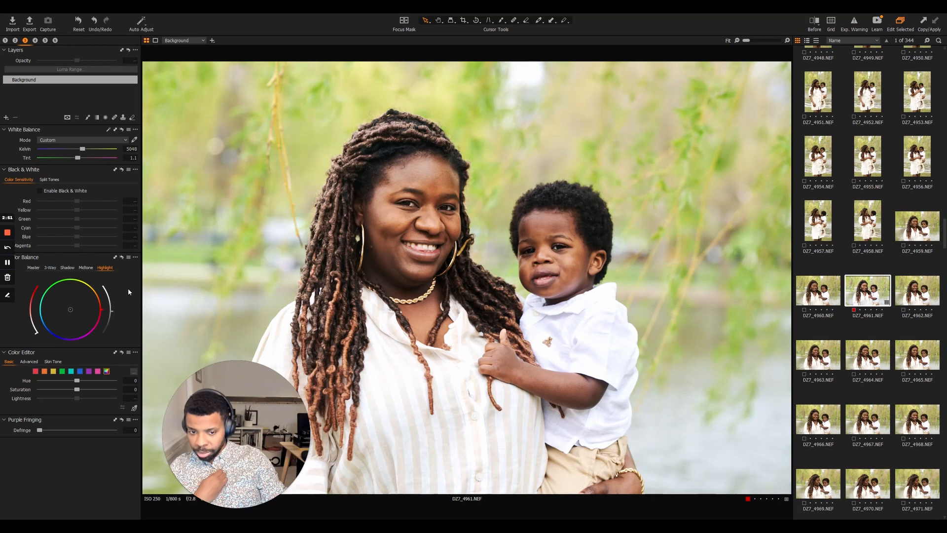
pyautogui.click(35, 371)
pyautogui.moveTo(76, 389)
pyautogui.mouseDown()
pyautogui.moveTo(55, 384)
pyautogui.moveTo(101, 384)
pyautogui.moveTo(41, 383)
pyautogui.moveTo(93, 379)
pyautogui.moveTo(86, 381)
pyautogui.mouseUp()
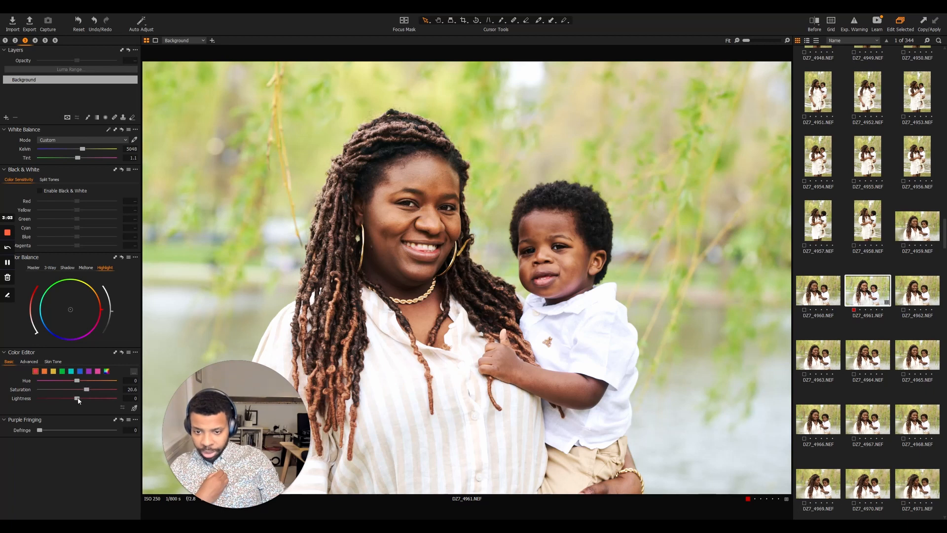
pyautogui.moveTo(77, 399); pyautogui.dragTo(77, 400)
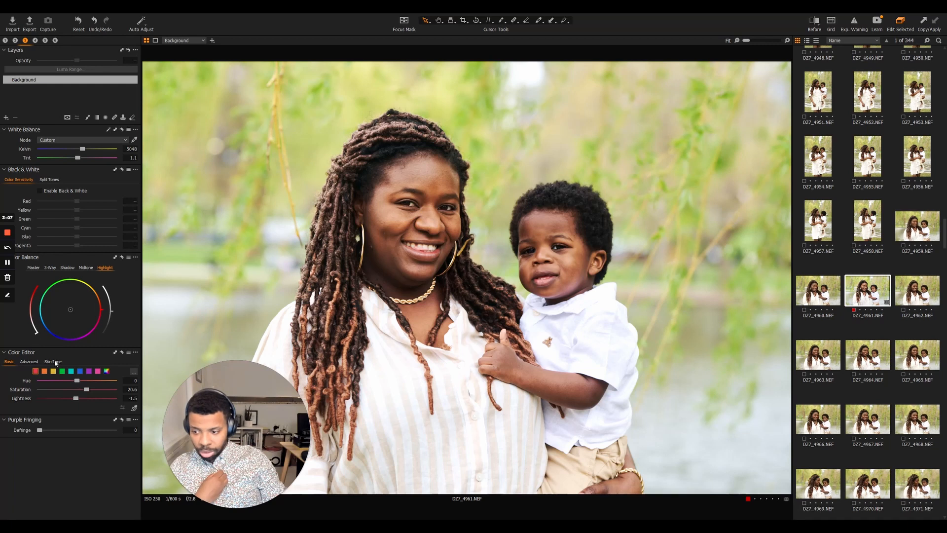
# - Adjust the orange range in the basic Color Editor to Saturation 1.6 and Lightness -1.5
pyautogui.click(45, 371)
pyautogui.moveTo(82, 390); pyautogui.dragTo(86, 389)
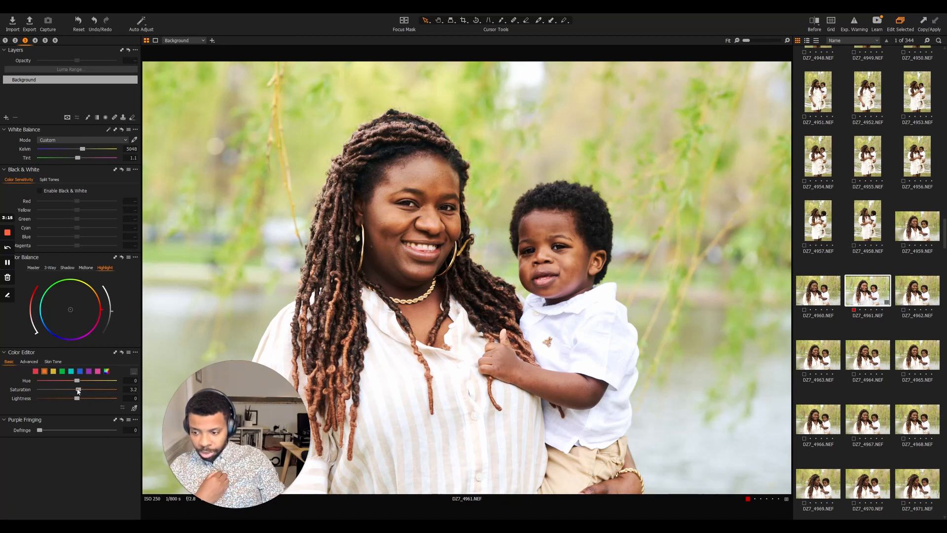
pyautogui.moveTo(78, 389); pyautogui.dragTo(77, 398)
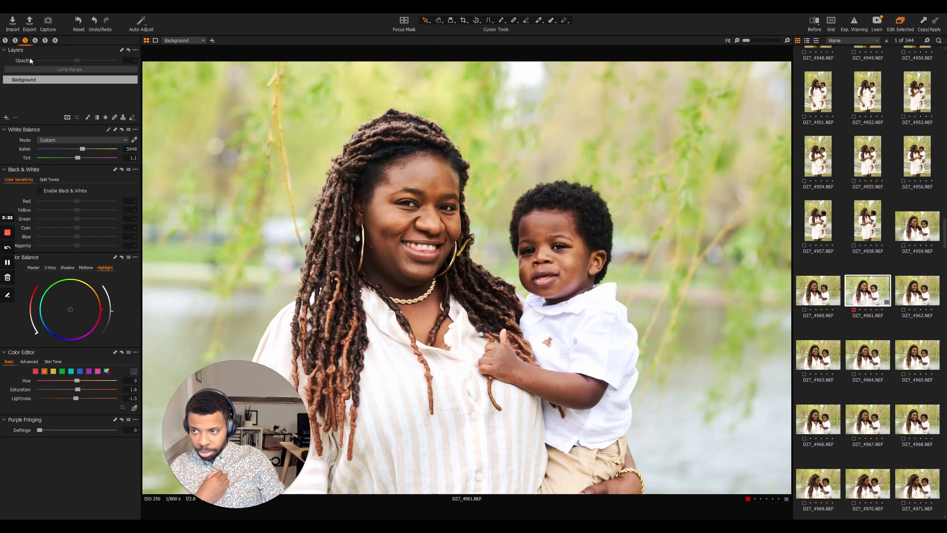
# - Lower the photo's Exposure to 0.12 and raise the High Dynamic Range Shadow to 14
pyautogui.click(15, 40)
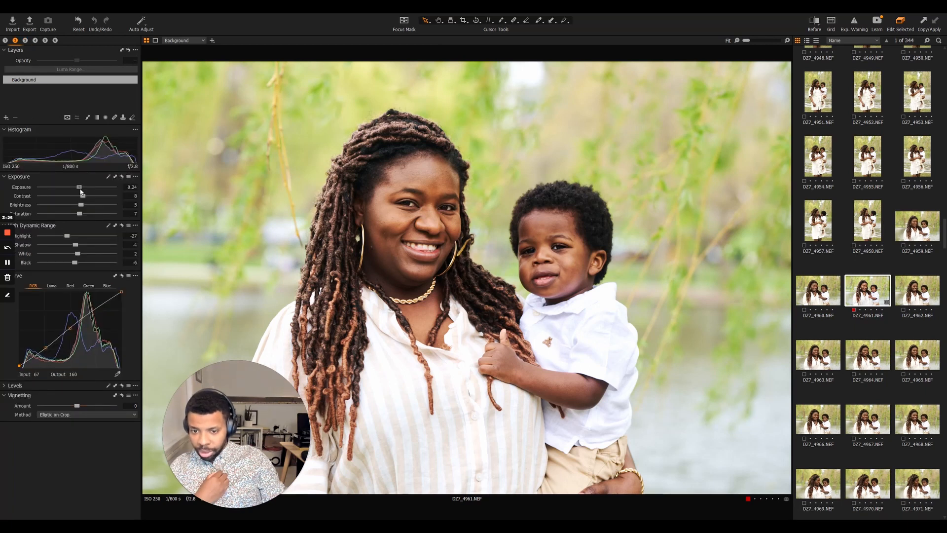
pyautogui.moveTo(81, 192); pyautogui.dragTo(80, 192)
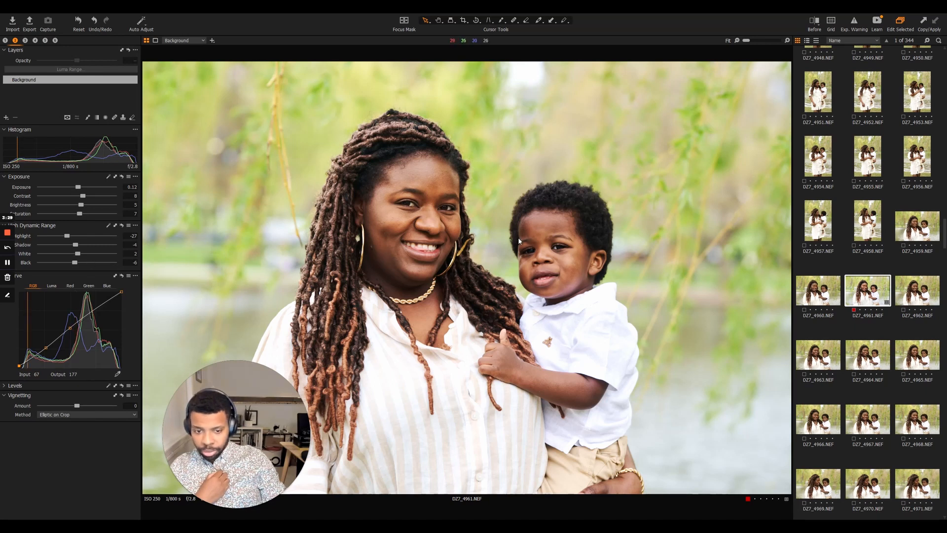
pyautogui.scroll(3, 523, 245)
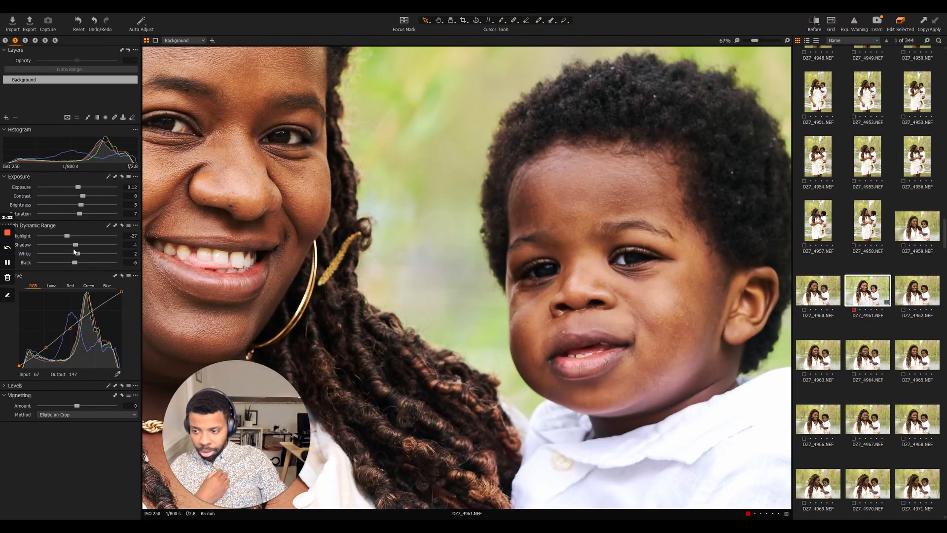
pyautogui.moveTo(76, 246); pyautogui.dragTo(83, 247)
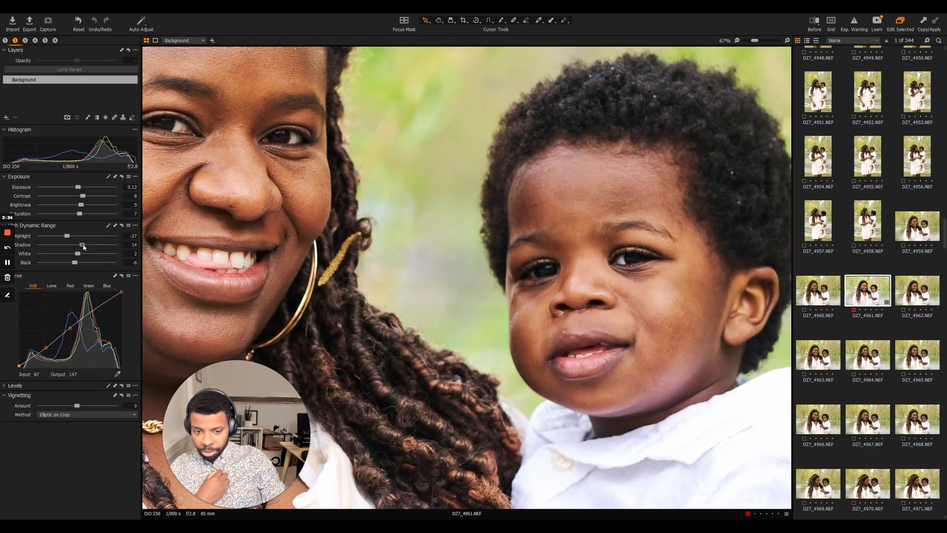
pyautogui.press(',')
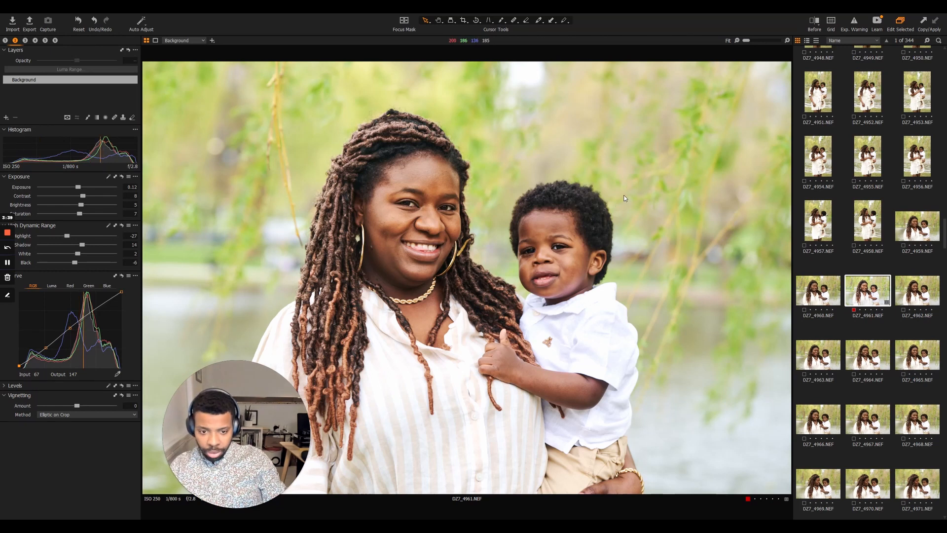
# - Compare the photo with and without the last Shadow adjustment by undoing and redoing it
pyautogui.hotkey('ctrl', 'z')
pyautogui.hotkey('ctrl', 'y')
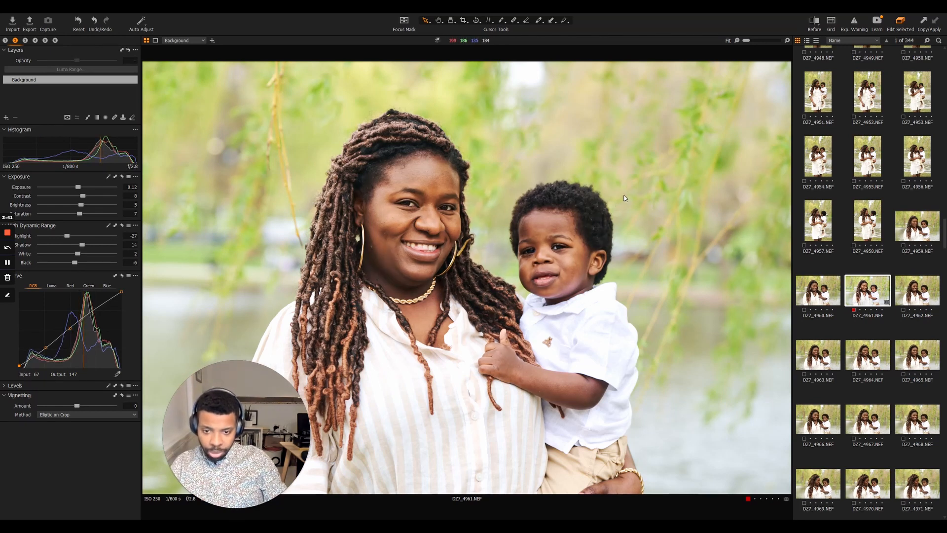
pyautogui.hotkey('ctrl', 'z')
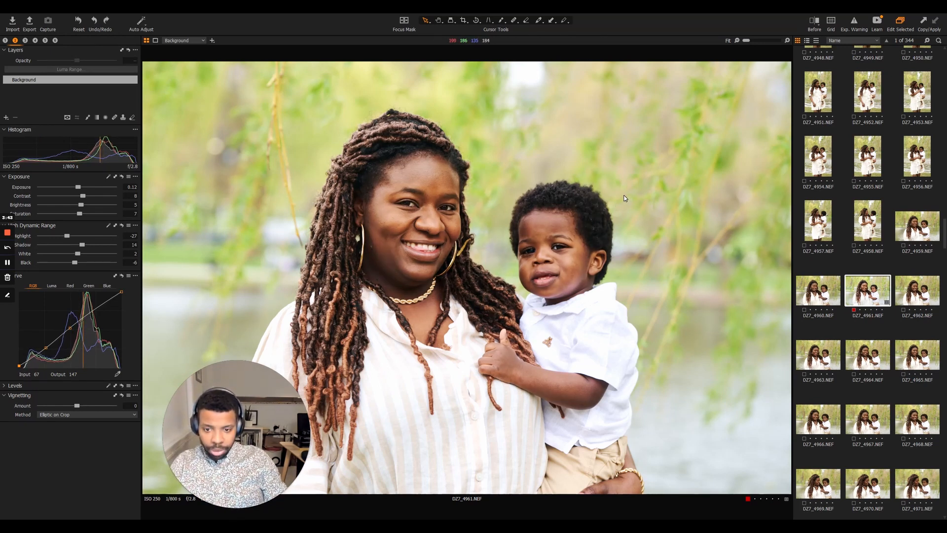
pyautogui.hotkey('ctrl', 'y')
# - Adjust the basic Color Editor's yellow range to Hue -4.5 and Saturation -7.9, and its green range to Saturation -6.3 and Lightness -6.9
pyautogui.click(26, 40)
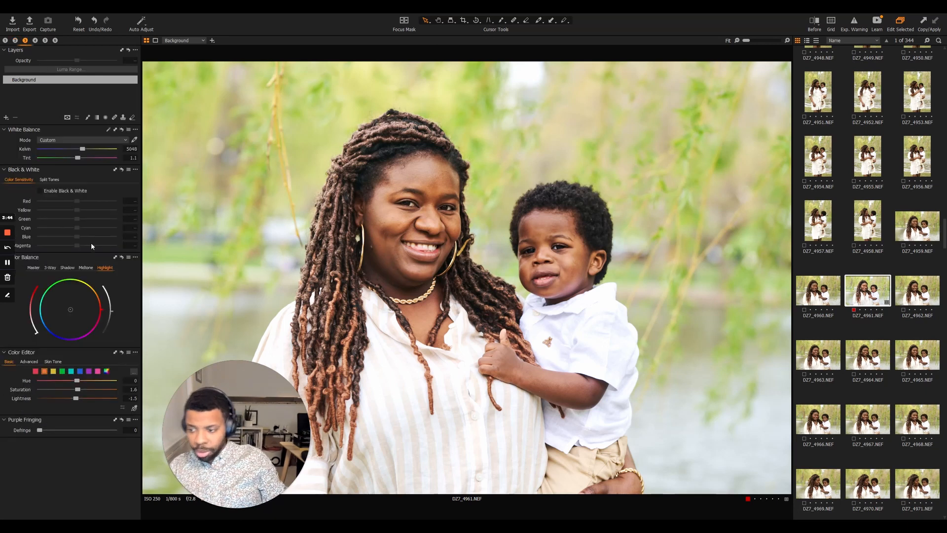
pyautogui.click(53, 371)
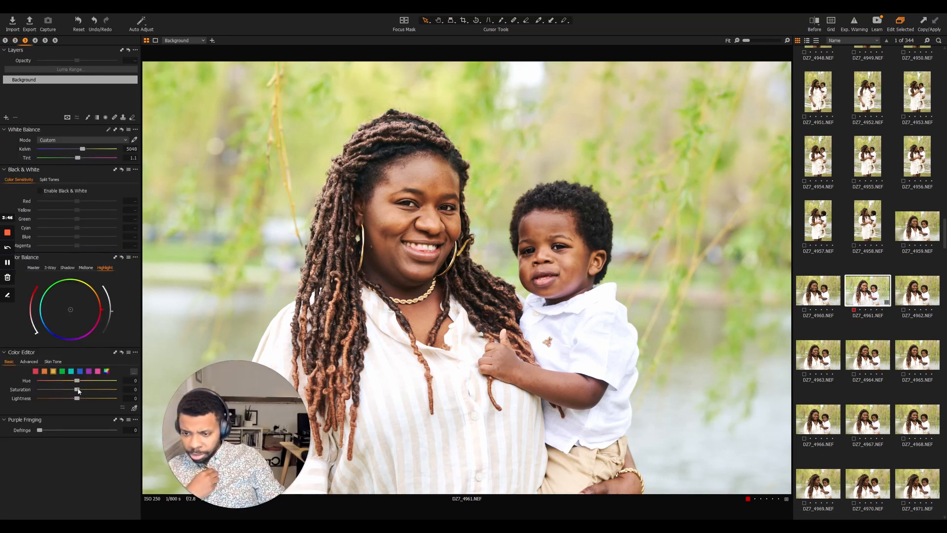
pyautogui.moveTo(77, 389)
pyautogui.mouseDown()
pyautogui.moveTo(101, 389)
pyautogui.moveTo(46, 389)
pyautogui.moveTo(76, 393)
pyautogui.mouseUp()
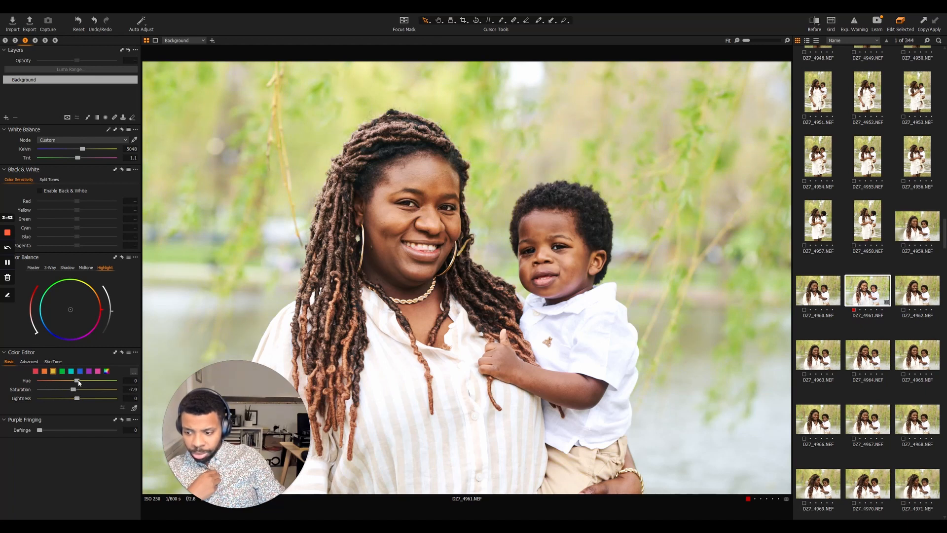
pyautogui.moveTo(85, 383)
pyautogui.mouseDown()
pyautogui.moveTo(71, 385)
pyautogui.moveTo(94, 383)
pyautogui.moveTo(73, 387)
pyautogui.mouseUp()
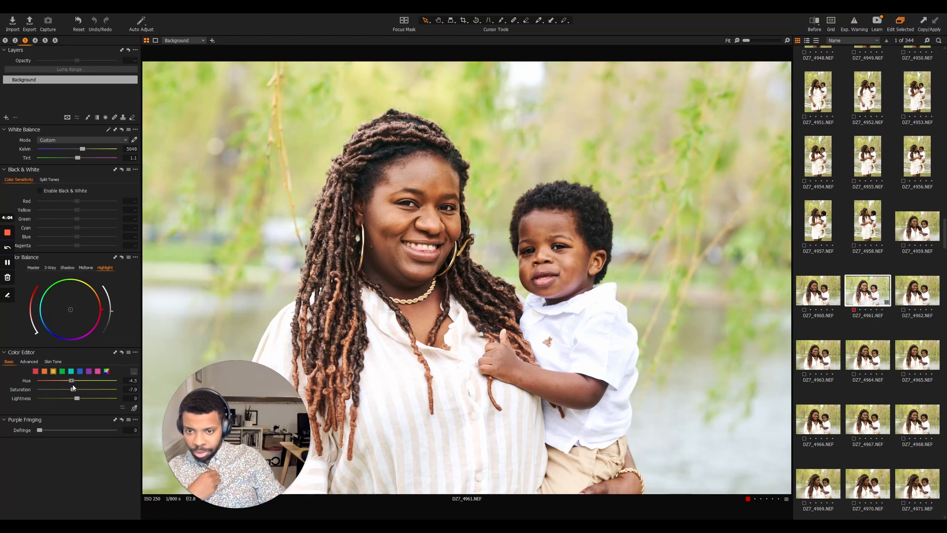
pyautogui.click(62, 371)
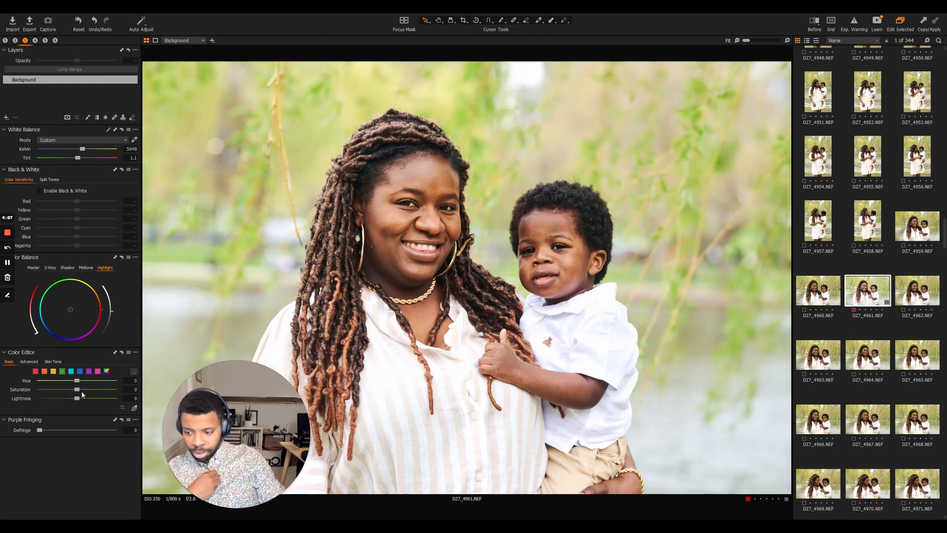
pyautogui.moveTo(78, 389)
pyautogui.mouseDown()
pyautogui.moveTo(74, 399)
pyautogui.moveTo(73, 389)
pyautogui.mouseUp()
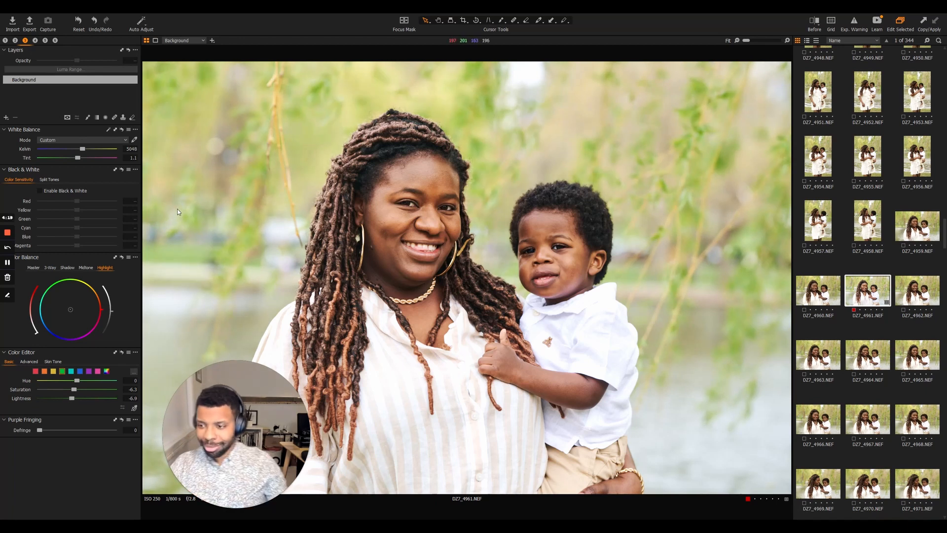
# - Try changing the cyan range's Saturation and preview which areas of the photo the cyan range covers
pyautogui.click(71, 371)
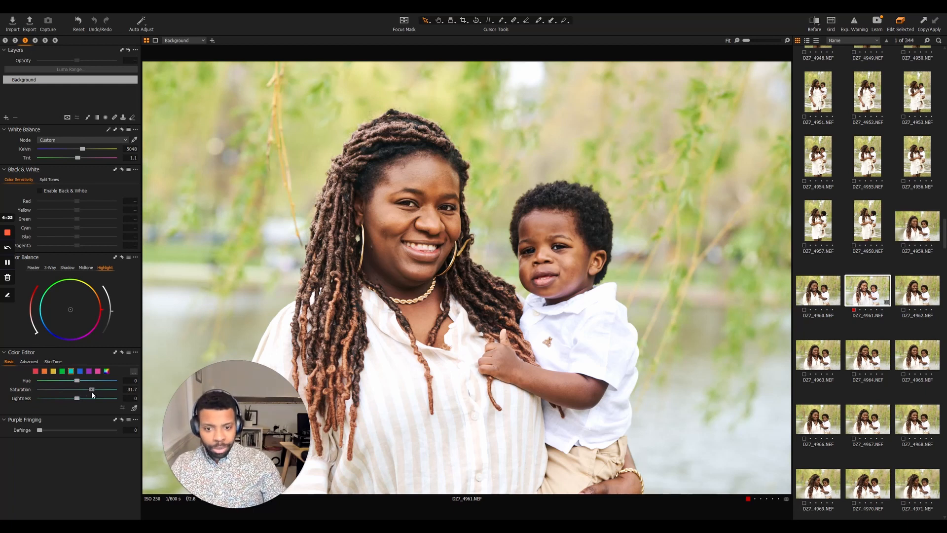
pyautogui.moveTo(77, 392)
pyautogui.mouseDown()
pyautogui.moveTo(51, 392)
pyautogui.moveTo(103, 396)
pyautogui.moveTo(78, 397)
pyautogui.mouseUp()
pyautogui.click(133, 372)
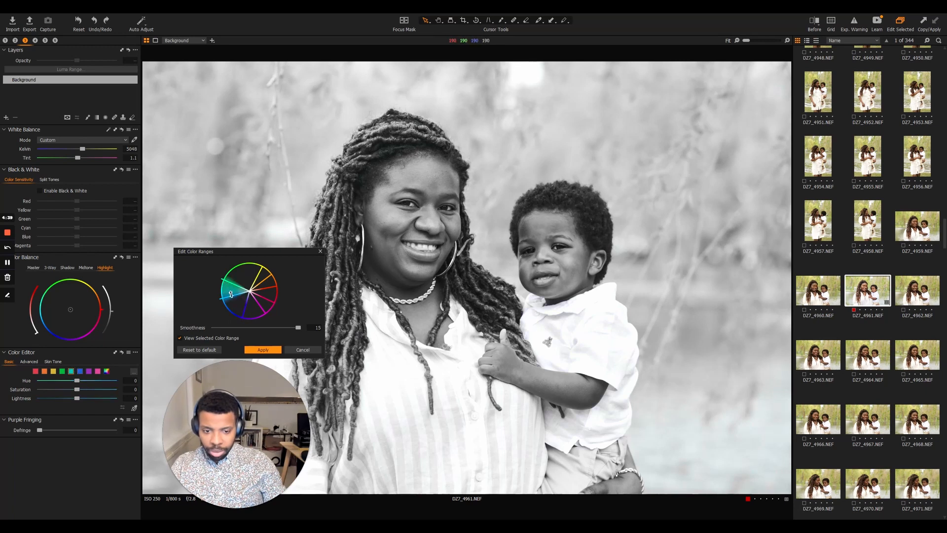
pyautogui.click(302, 350)
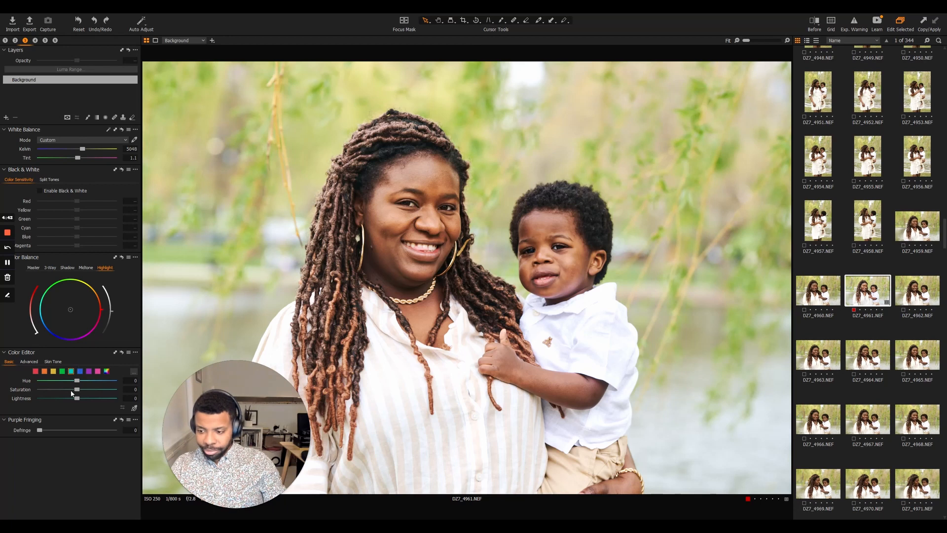
# - Lower the blue range's Saturation to -22.2 in the basic Color Editor
pyautogui.moveTo(71, 393)
pyautogui.mouseDown()
pyautogui.moveTo(57, 391)
pyautogui.moveTo(114, 389)
pyautogui.moveTo(42, 392)
pyautogui.moveTo(168, 391)
pyautogui.moveTo(73, 390)
pyautogui.moveTo(69, 410)
pyautogui.mouseUp()
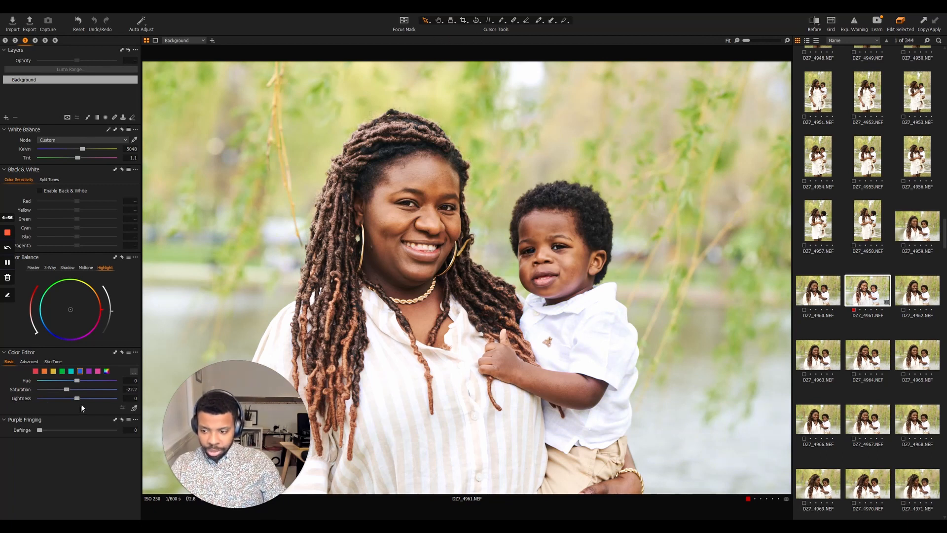
pyautogui.click(88, 371)
pyautogui.moveTo(76, 390)
pyautogui.mouseDown()
pyautogui.moveTo(50, 390)
pyautogui.moveTo(73, 402)
pyautogui.mouseUp()
pyautogui.click(80, 371)
# - Try strong Saturation changes on the purple and magenta ranges and reset them to 0
pyautogui.click(89, 371)
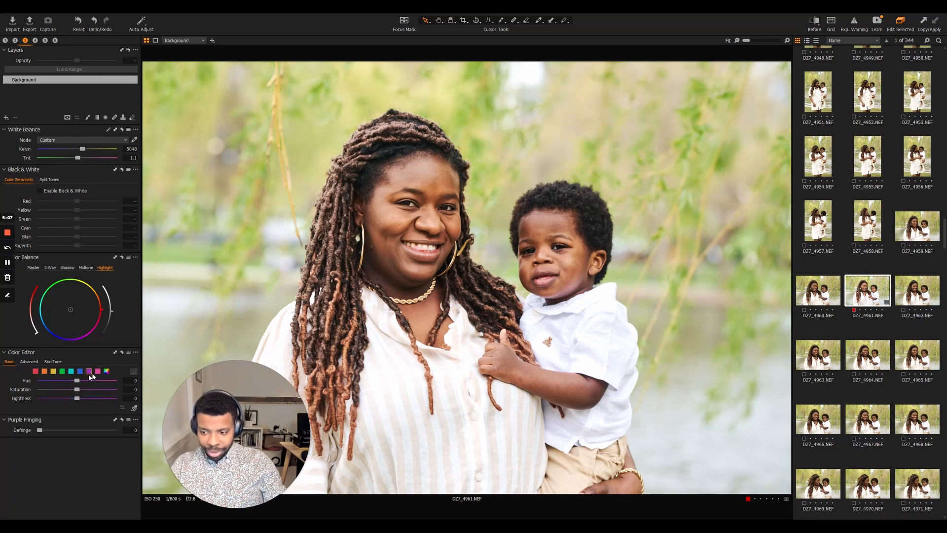
pyautogui.moveTo(50, 393); pyautogui.dragTo(96, 389)
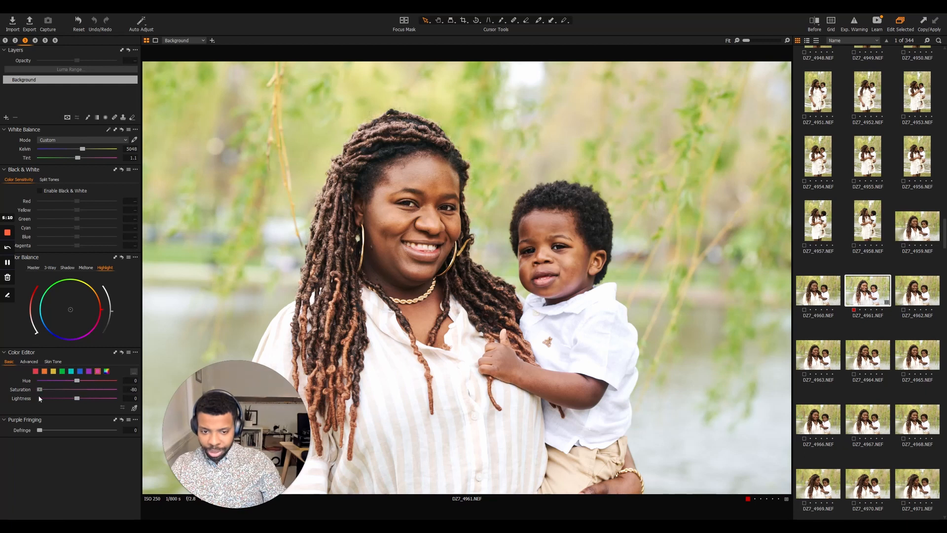
pyautogui.moveTo(40, 399); pyautogui.dragTo(75, 393)
pyautogui.doubleClick(76, 392)
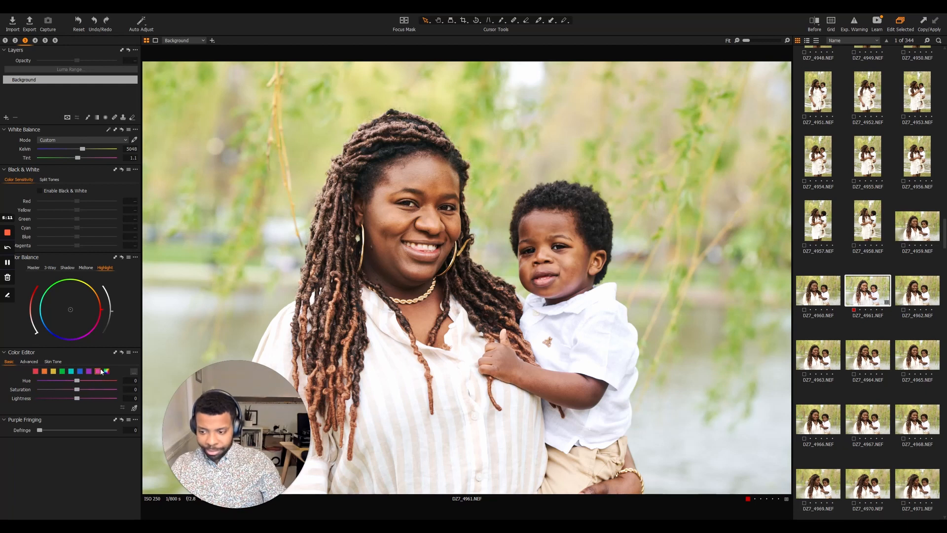
# - Set the Sharpening Radius to 0.3 and Amount to 323, and check the detail on both faces
pyautogui.click(36, 42)
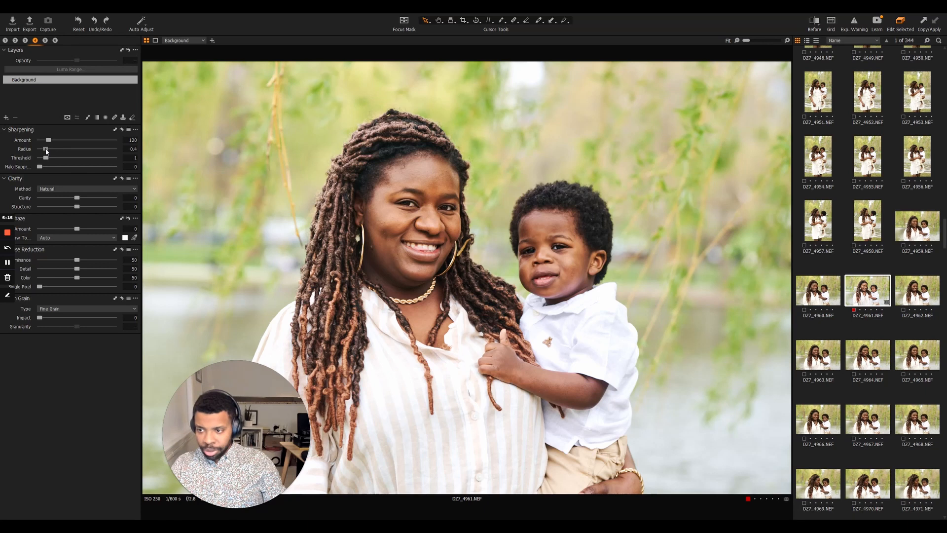
pyautogui.moveTo(47, 151); pyautogui.dragTo(73, 143)
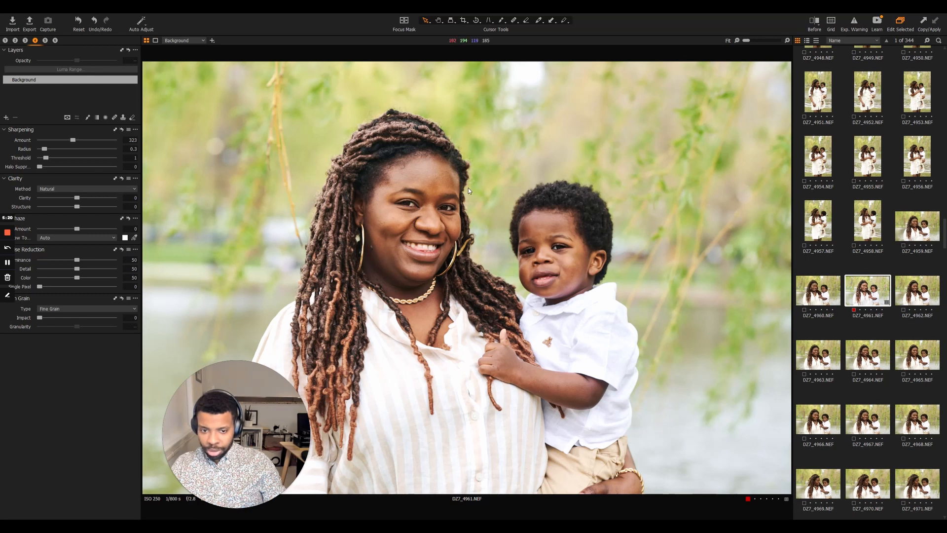
pyautogui.scroll(1, 466, 192)
pyautogui.scroll(1, 291, 232)
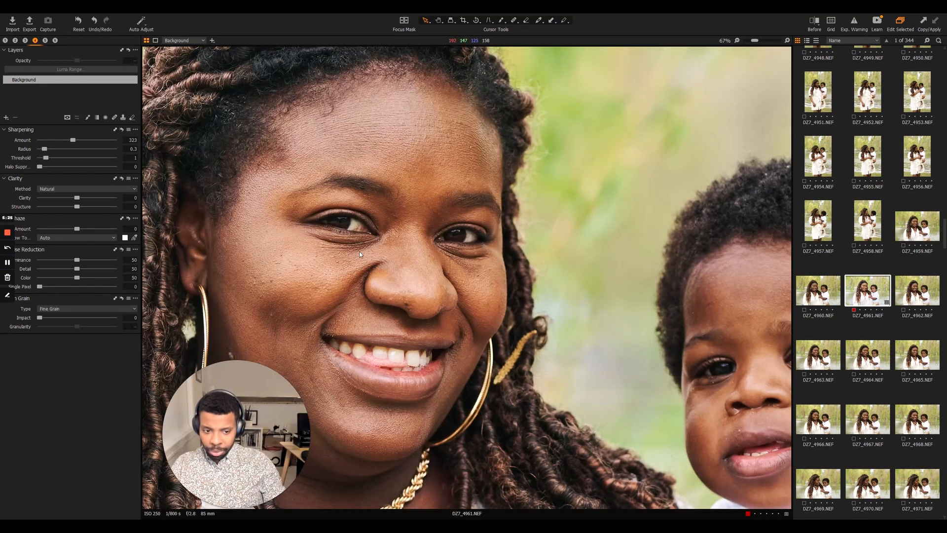
pyautogui.scroll(-2, 379, 242)
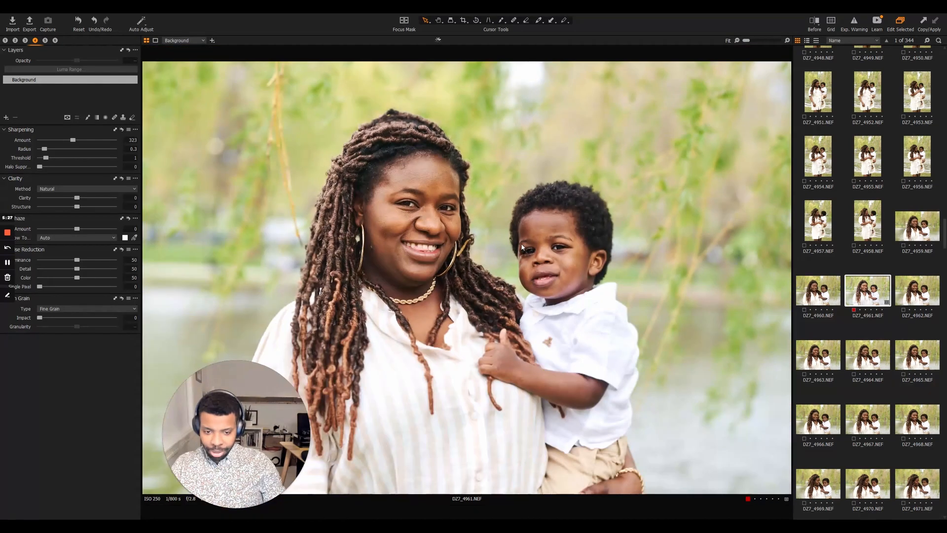
pyautogui.scroll(2, 558, 244)
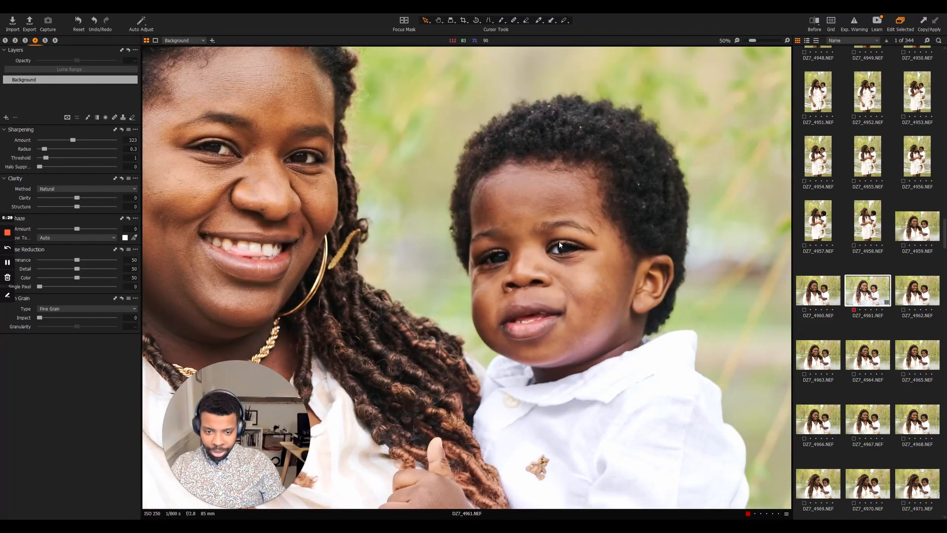
pyautogui.scroll(-2, 559, 241)
pyautogui.moveTo(237, 443); pyautogui.dragTo(235, 422)
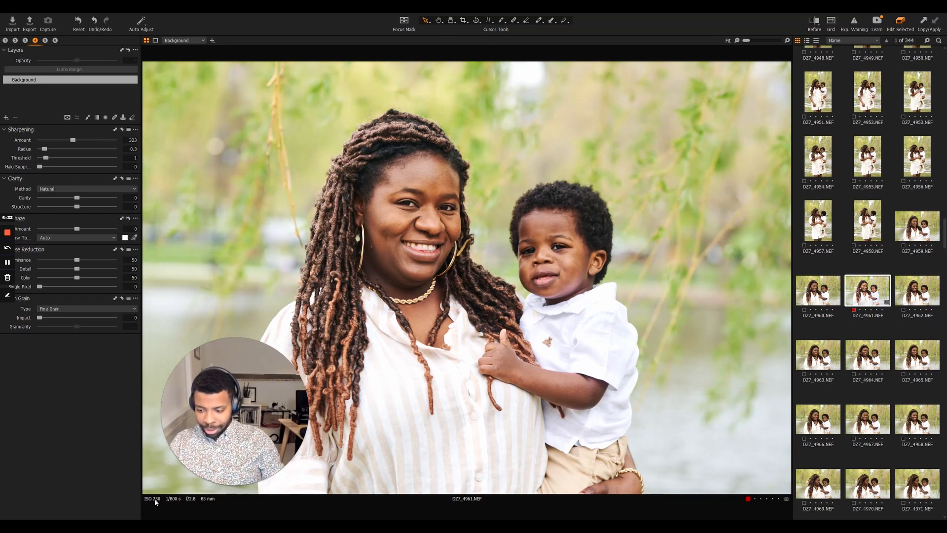
# - Examine the photo's metadata for its capture, lens and camera details
pyautogui.click(5, 41)
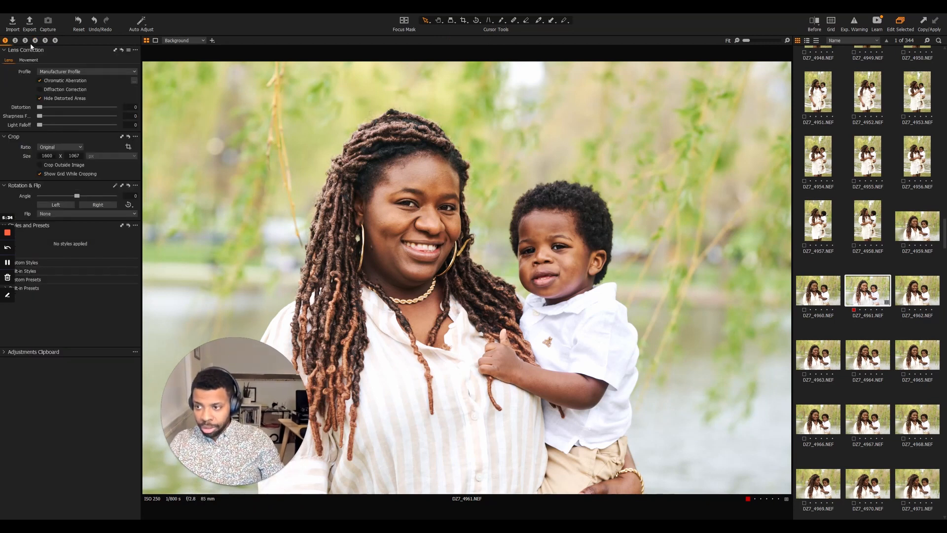
pyautogui.click(15, 40)
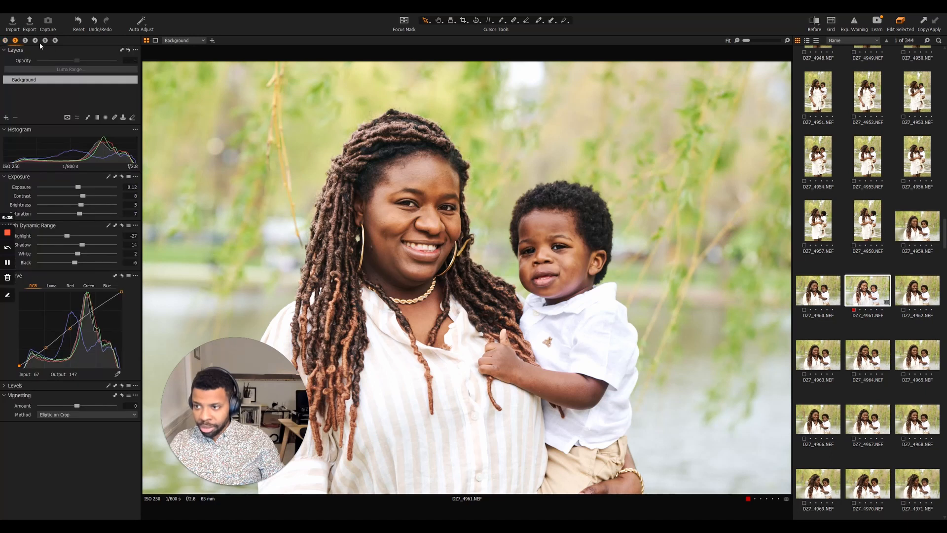
pyautogui.click(54, 40)
pyautogui.click(3, 59)
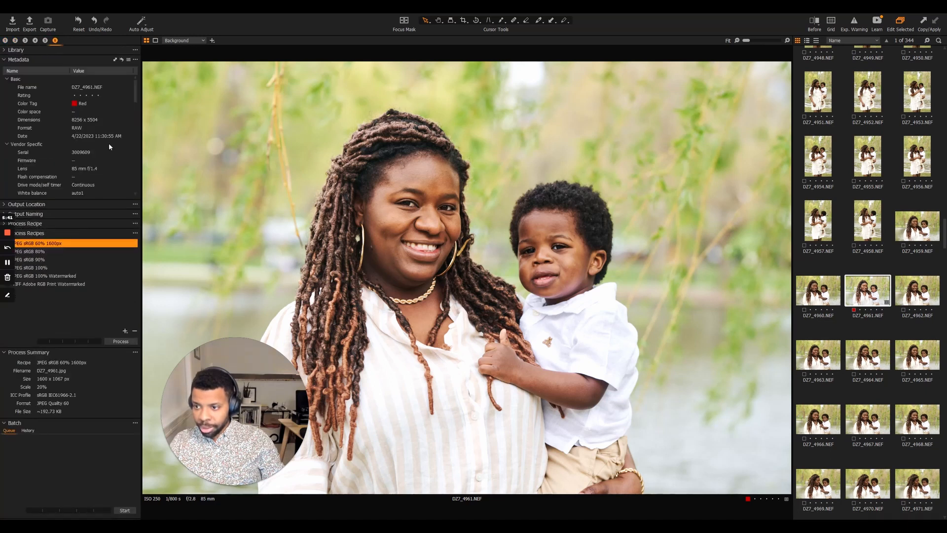
pyautogui.scroll(-4, 80, 148)
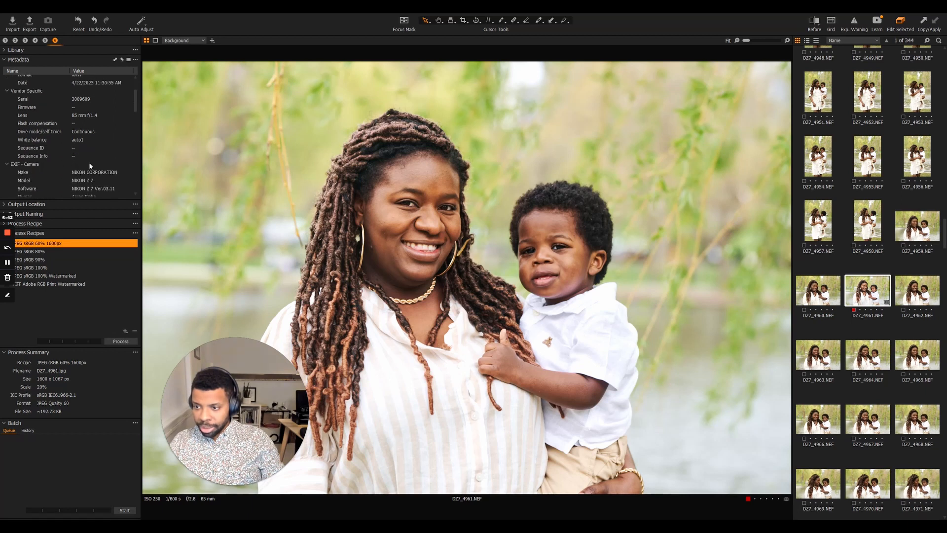
pyautogui.scroll(4, 81, 143)
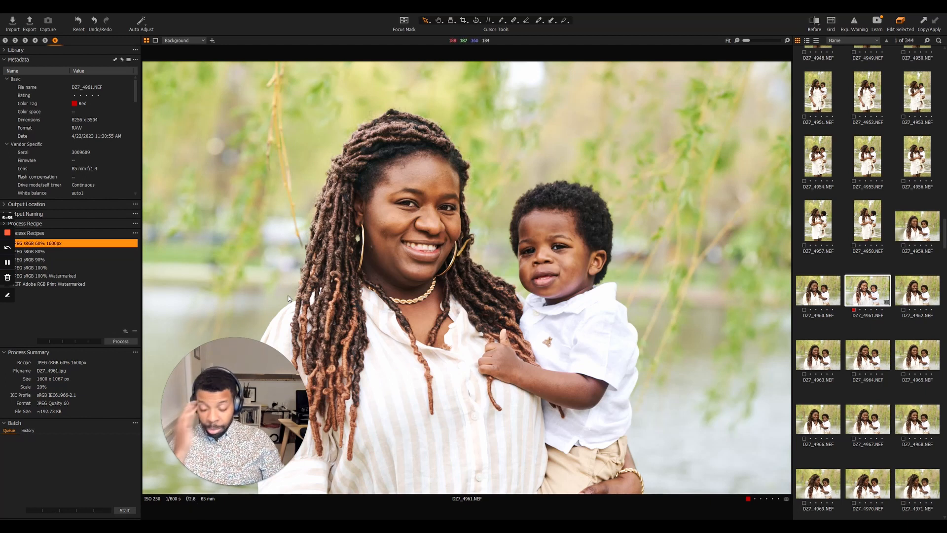
# - Set Clarity to -11 and Structure to 4 with the Natural method, and check the hair and skin detail
pyautogui.click(14, 40)
pyautogui.click(35, 40)
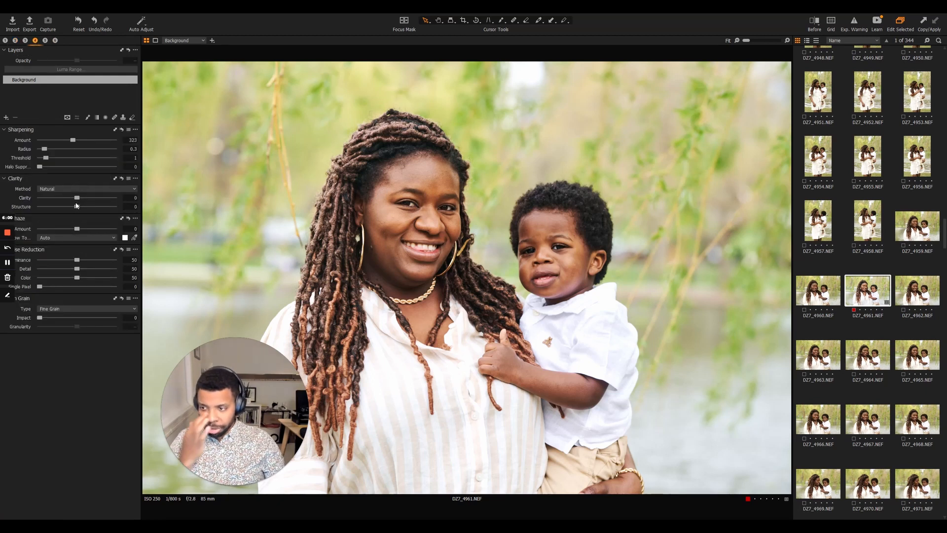
pyautogui.moveTo(77, 197)
pyautogui.mouseDown()
pyautogui.moveTo(64, 198)
pyautogui.moveTo(91, 198)
pyautogui.moveTo(72, 200)
pyautogui.moveTo(90, 207)
pyautogui.moveTo(79, 207)
pyautogui.mouseUp()
pyautogui.scroll(4, 471, 144)
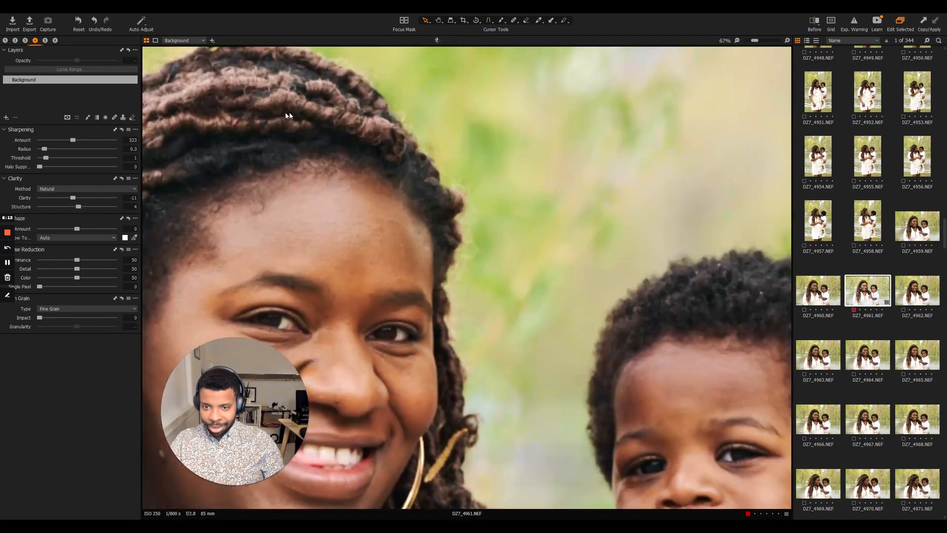
pyautogui.scroll(2, 286, 116)
pyautogui.scroll(2, 295, 92)
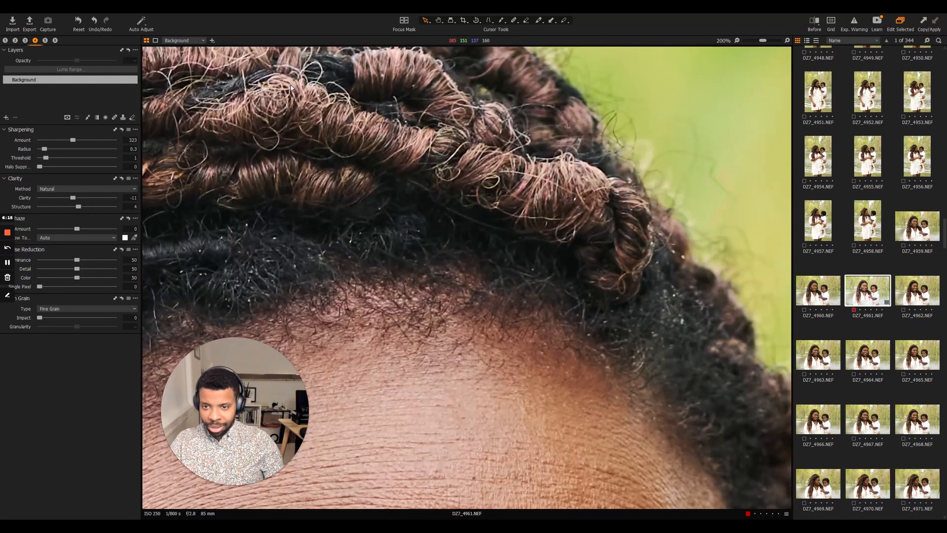
pyautogui.doubleClick(336, 116)
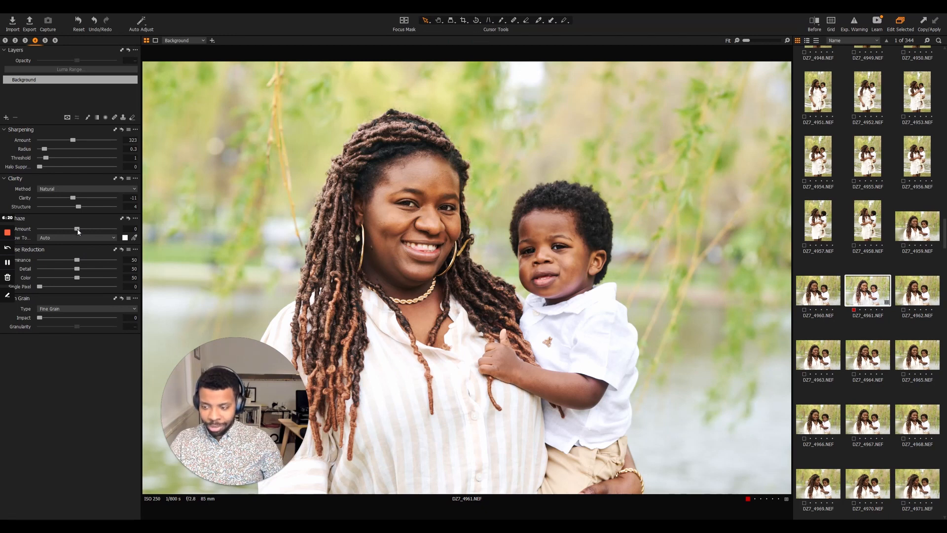
# - Set the Dehaze Amount to 2 and the Noise Reduction Luminance to 60
pyautogui.moveTo(73, 230); pyautogui.dragTo(83, 232)
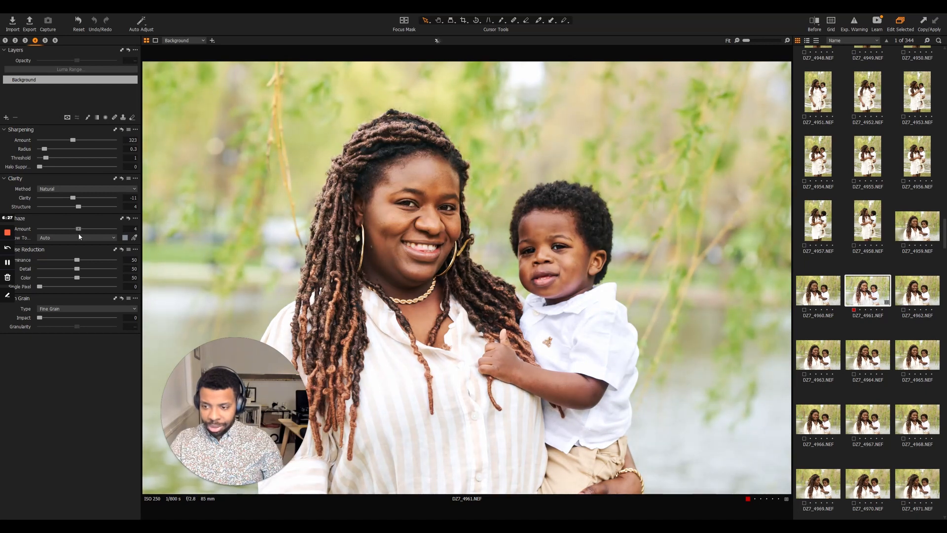
pyautogui.moveTo(78, 264); pyautogui.dragTo(83, 262)
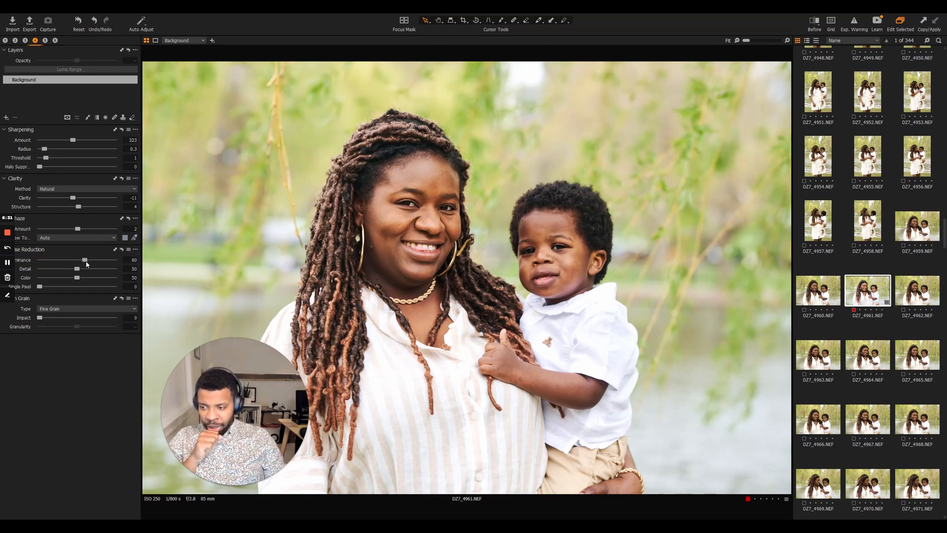
# - Add Silver Rich film grain with an Impact of 18 and check the grain on the woman's face and the background
pyautogui.click(98, 308)
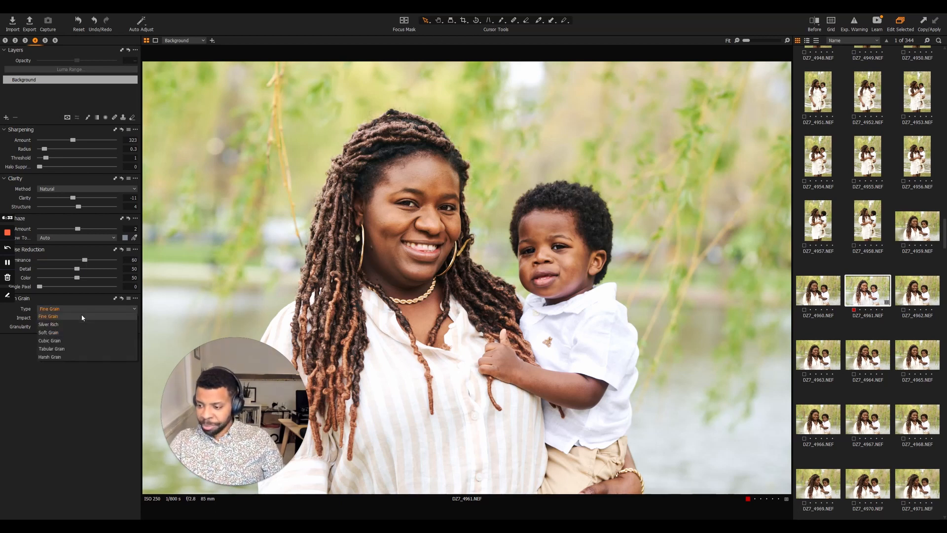
pyautogui.click(49, 324)
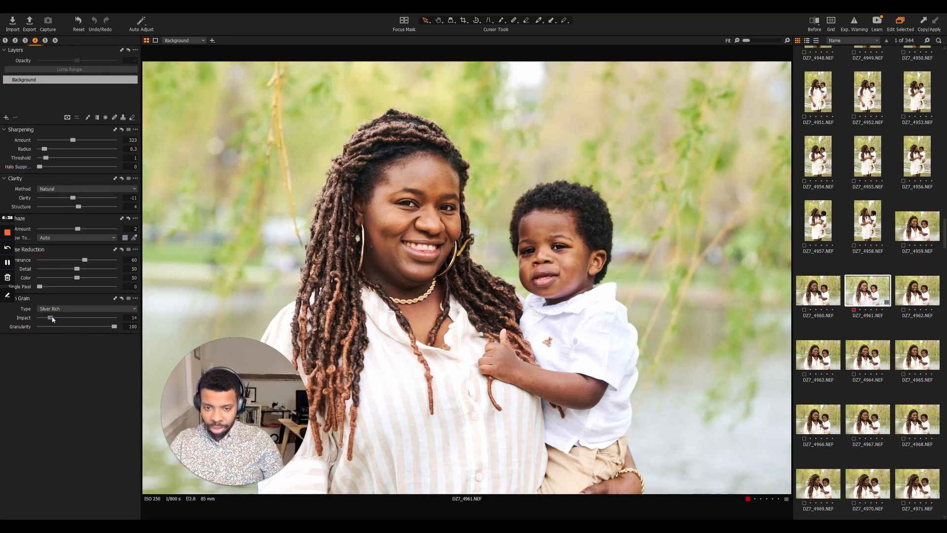
pyautogui.moveTo(52, 318)
pyautogui.mouseDown()
pyautogui.moveTo(108, 318)
pyautogui.moveTo(53, 323)
pyautogui.mouseUp()
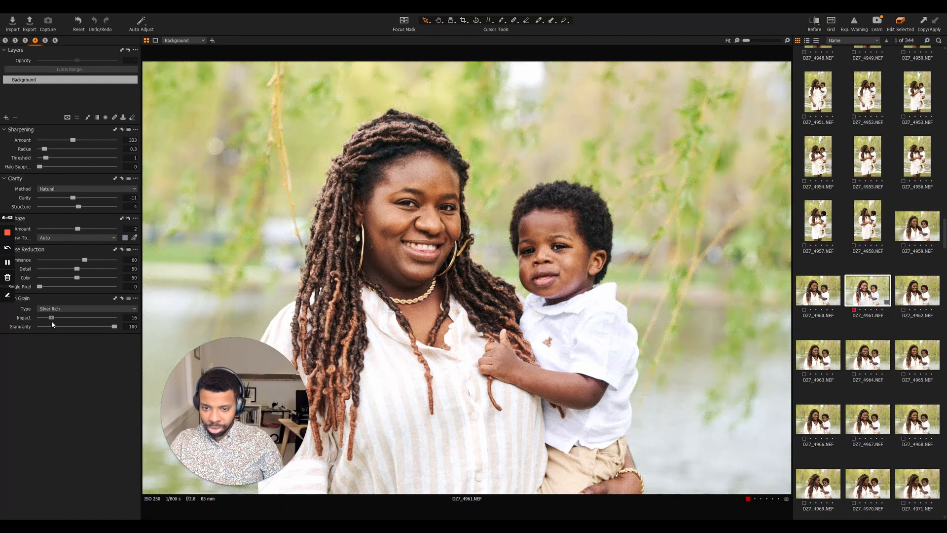
pyautogui.scroll(1, 414, 166)
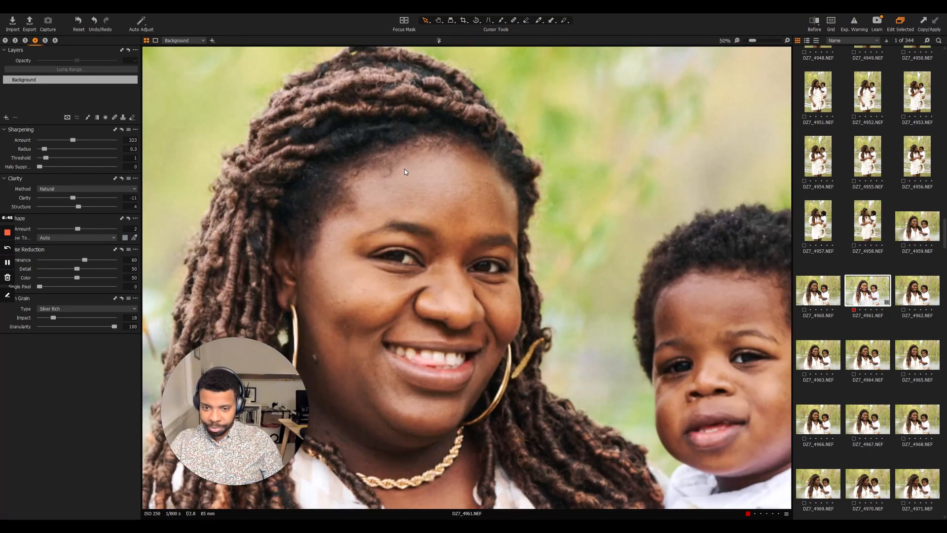
pyautogui.scroll(1, 405, 169)
pyautogui.scroll(1, 619, 152)
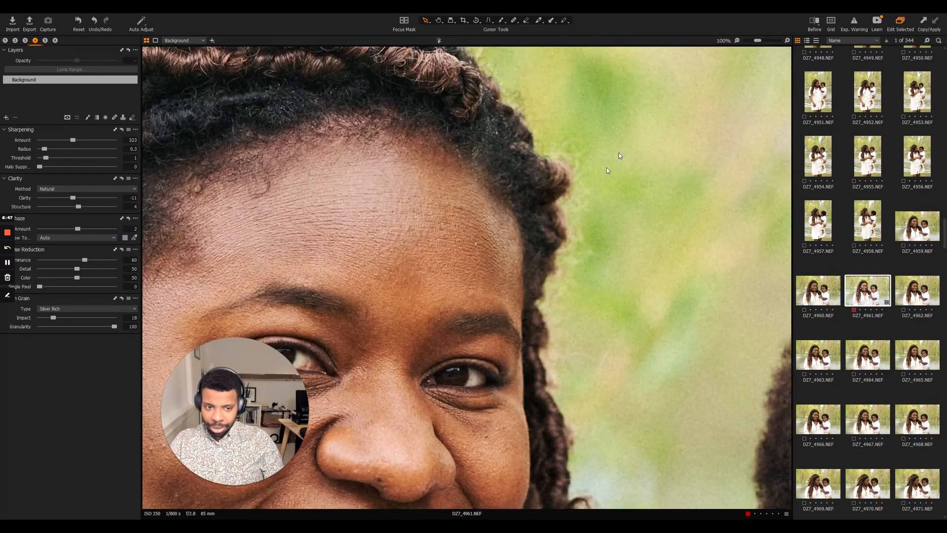
pyautogui.scroll(-3, 494, 236)
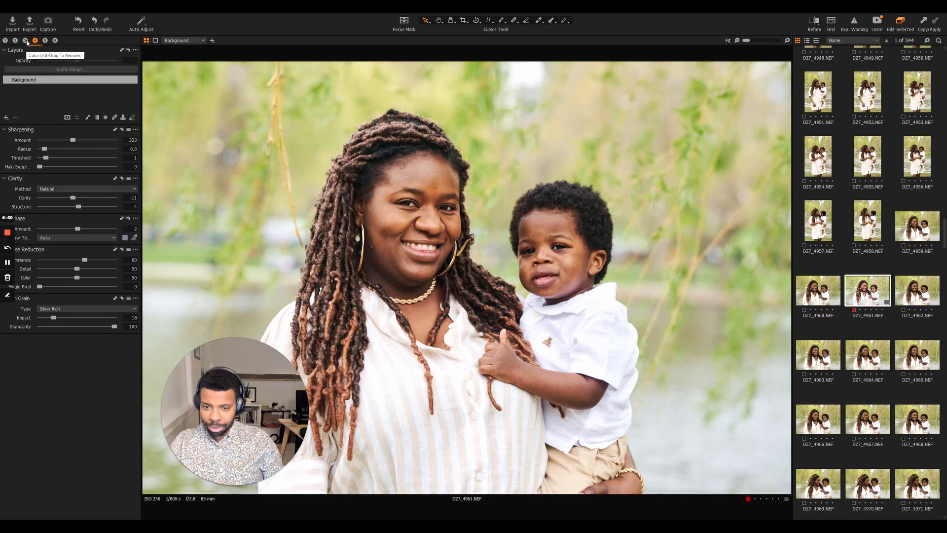
# - Set the Exposure Contrast to 8 and review the white balance and color settings
pyautogui.click(26, 41)
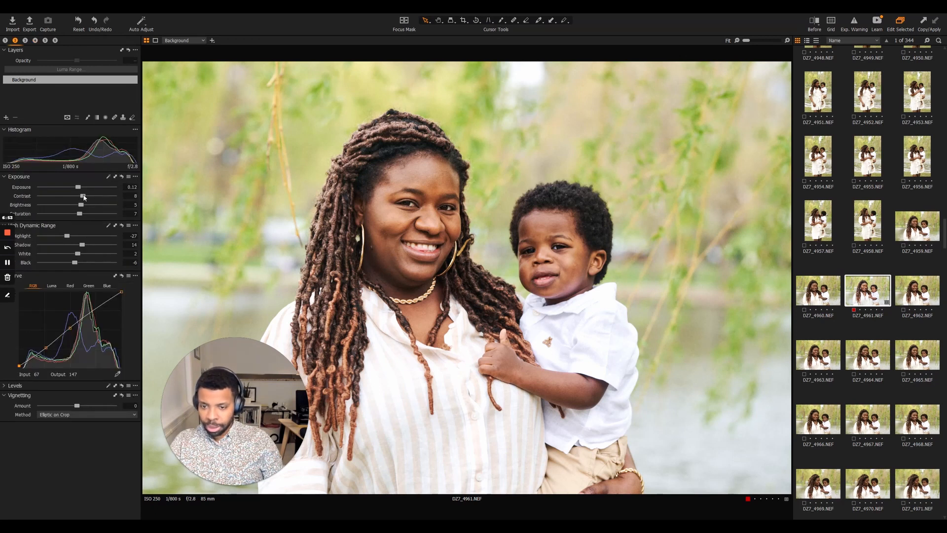
pyautogui.moveTo(84, 198); pyautogui.dragTo(85, 198)
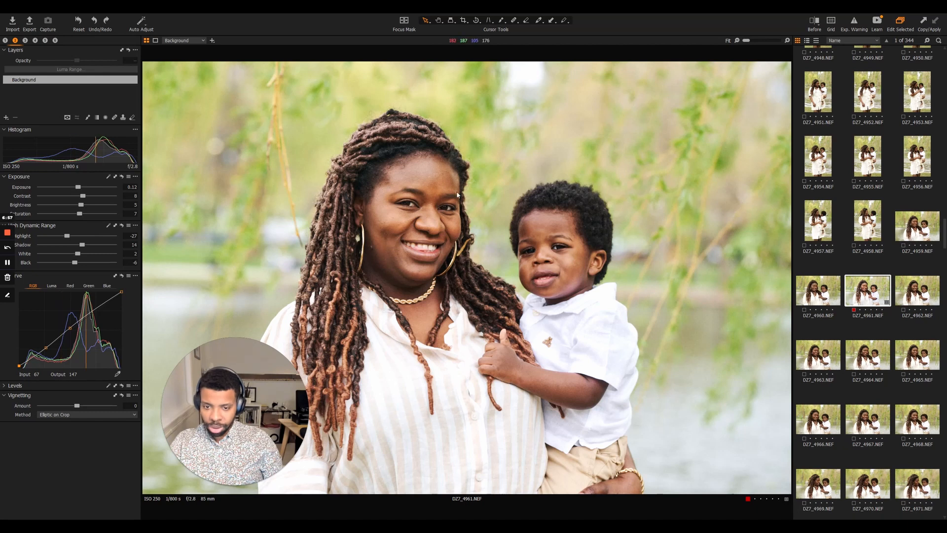
pyautogui.click(26, 42)
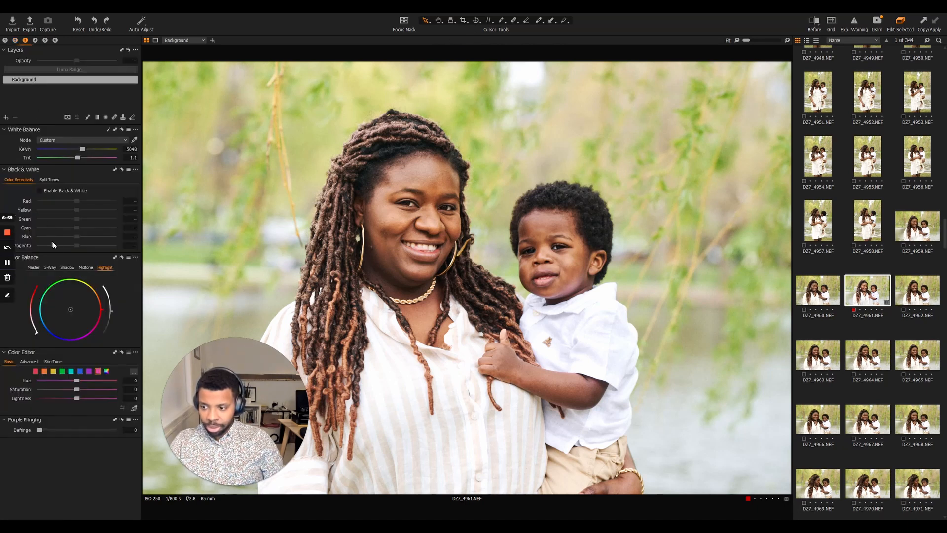
# - Rename the edited photo DZ7_4961.NEF using the job name Demo with a three-digit counter
pyautogui.click(55, 40)
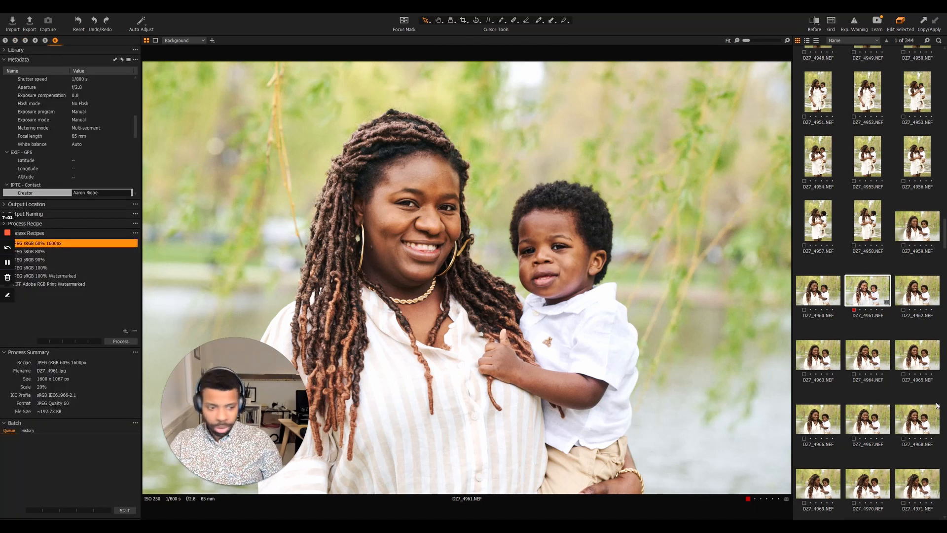
pyautogui.rightClick(872, 292)
pyautogui.click(865, 284)
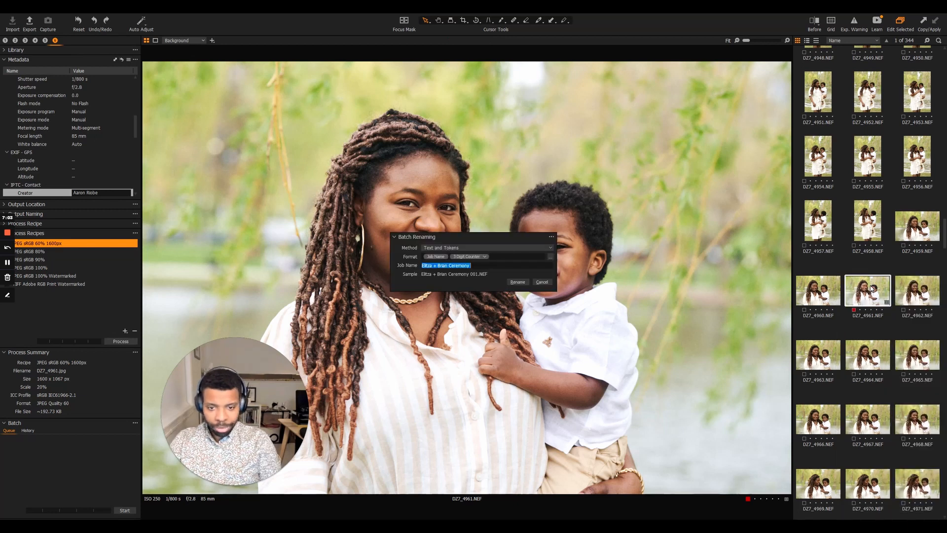
pyautogui.write('Demo')
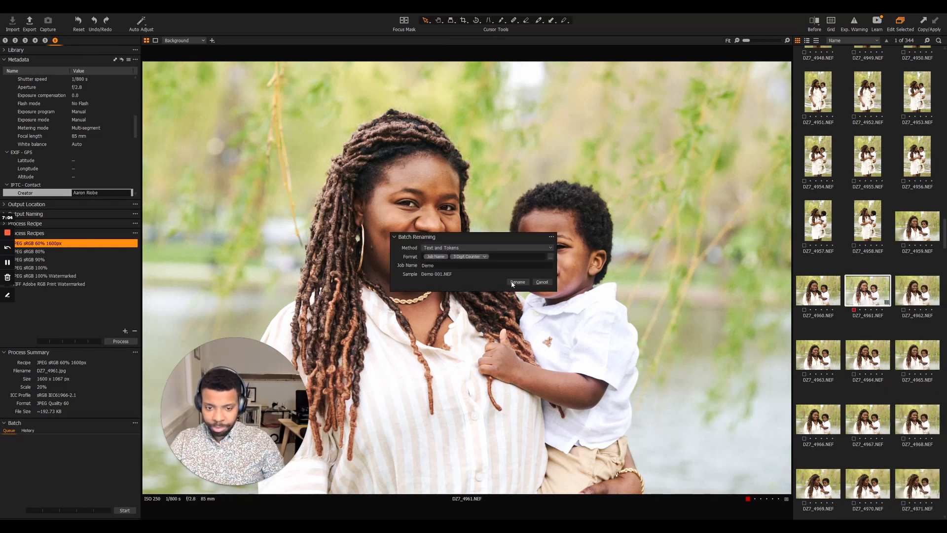
pyautogui.click(513, 282)
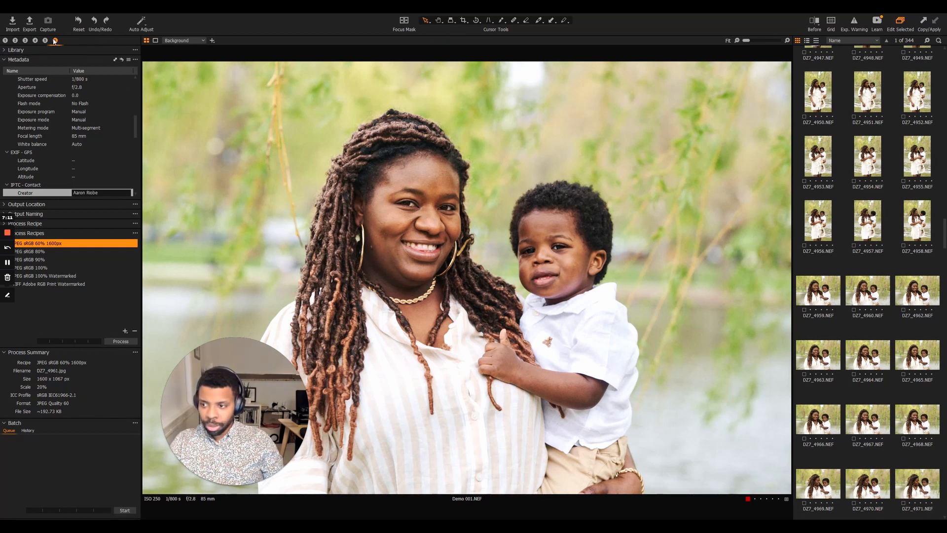
# - Process the renamed photo with only the JPEG sRGB 80% recipe enabled, starting the batch queue
pyautogui.click(37, 252)
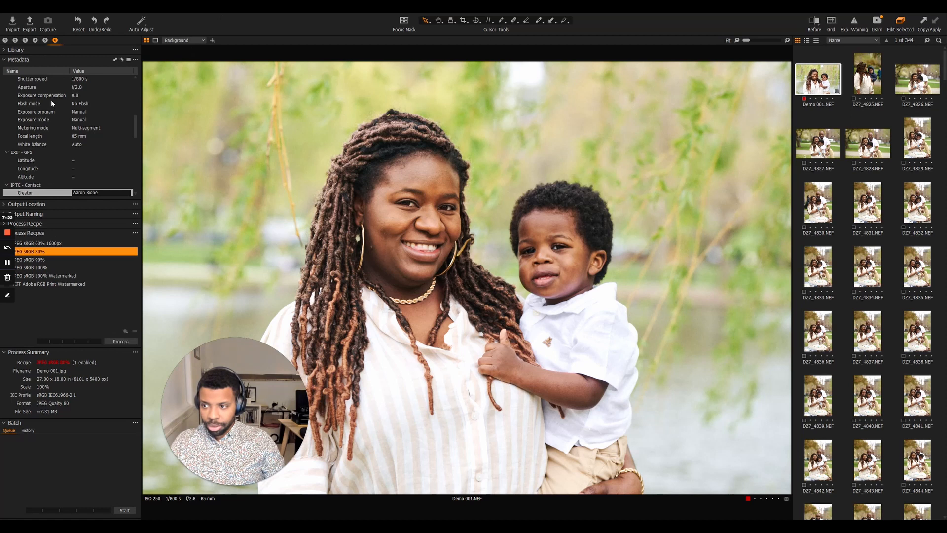
pyautogui.moveTo(265, 9); pyautogui.dragTo(385, 30)
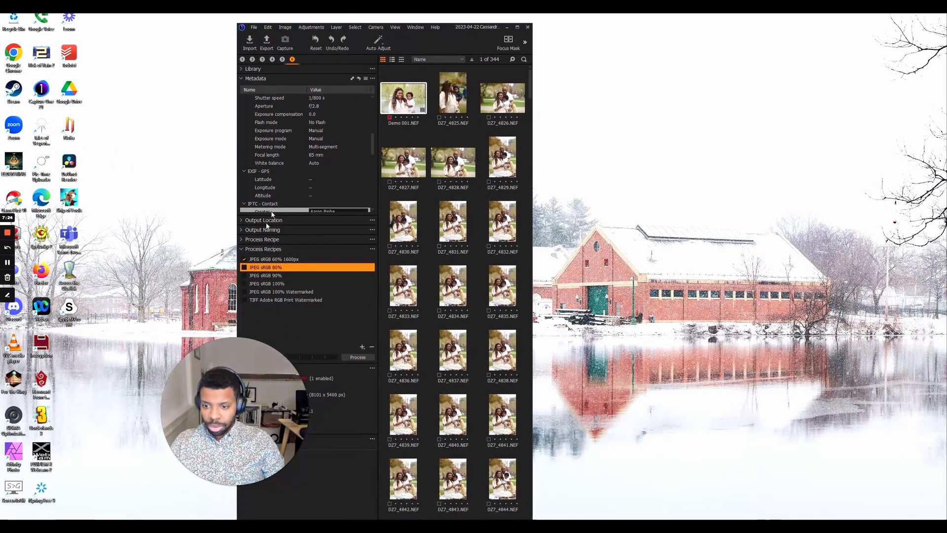
pyautogui.click(243, 267)
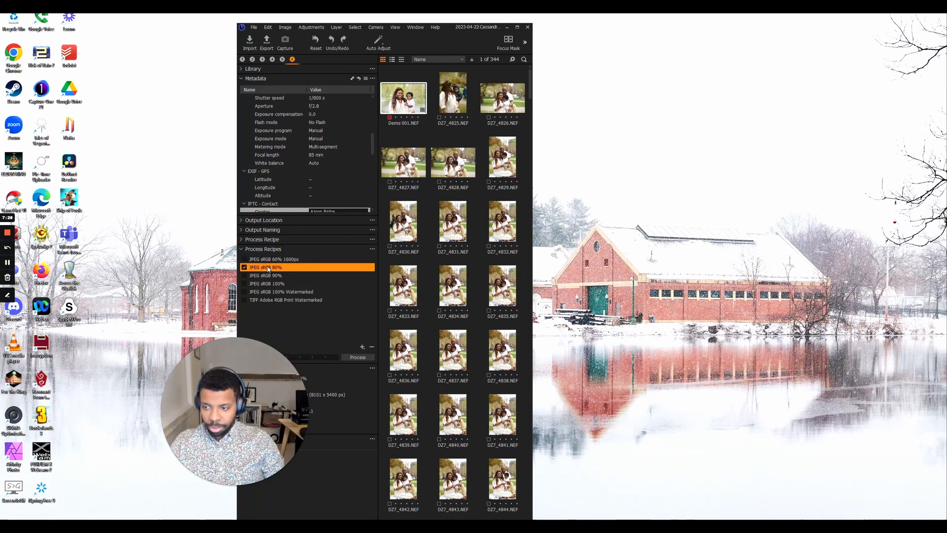
pyautogui.doubleClick(451, 33)
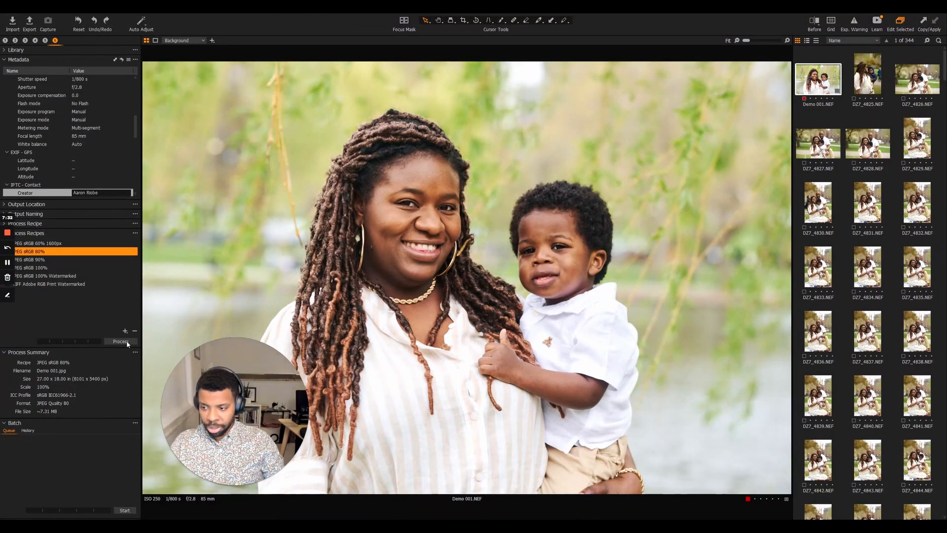
pyautogui.click(123, 343)
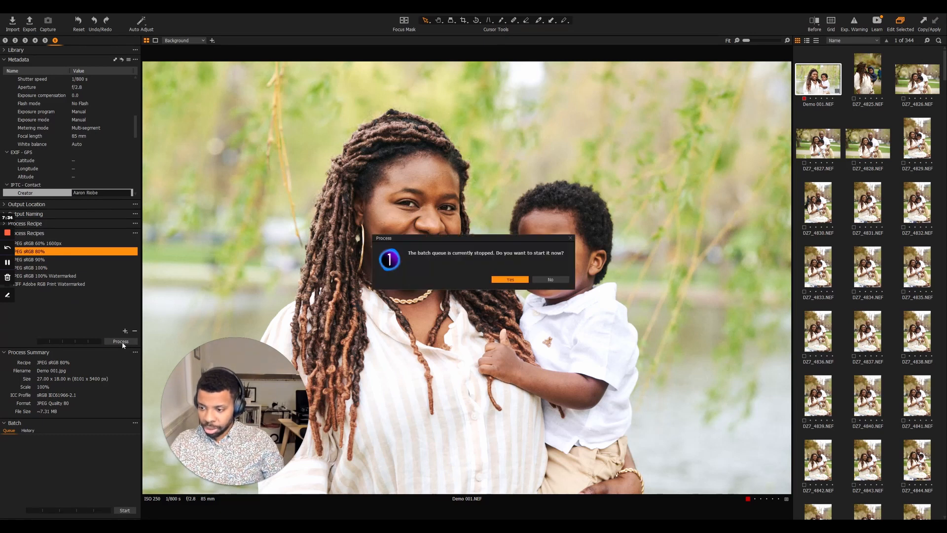
pyautogui.click(515, 281)
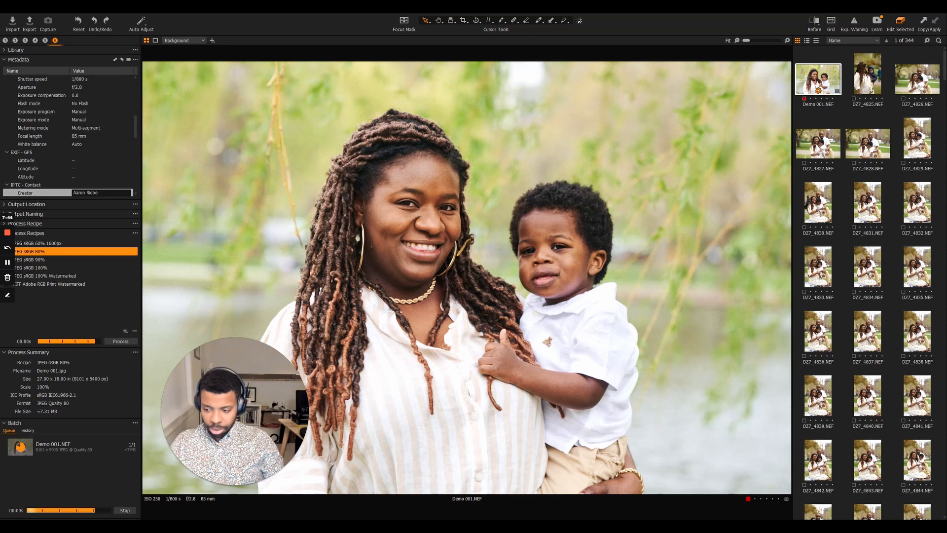
# - Switch to Photoshop and open the exported Demo 001.jpg from the Output folder
pyautogui.press('super+e')
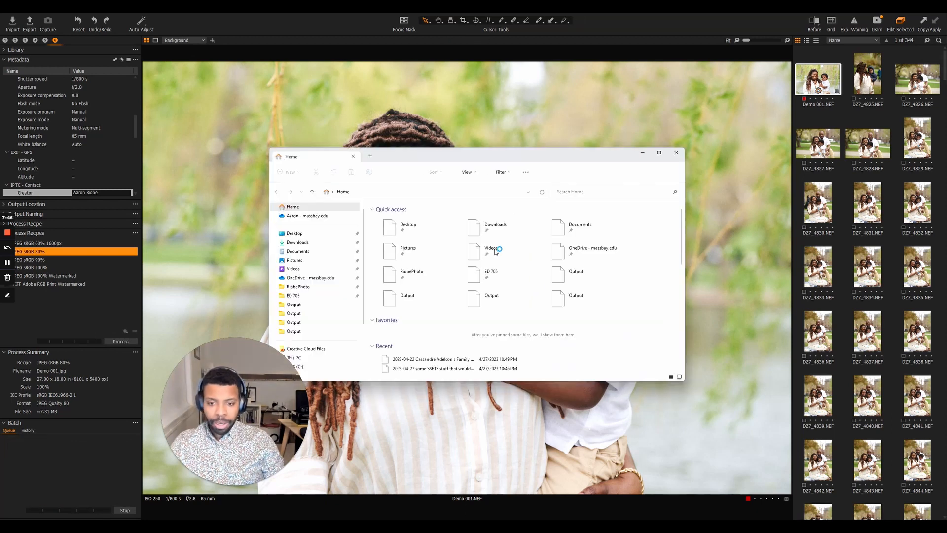
pyautogui.click(676, 153)
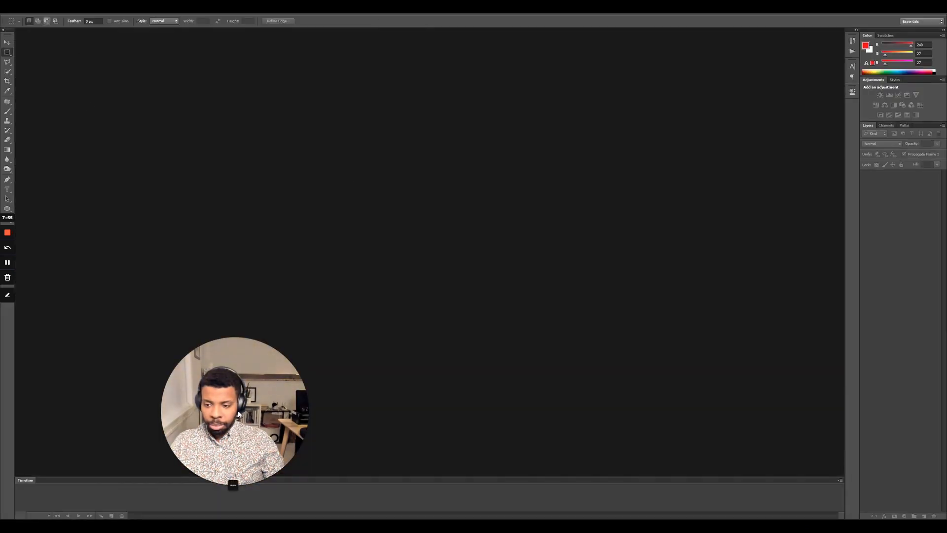
pyautogui.moveTo(239, 413); pyautogui.dragTo(864, 434)
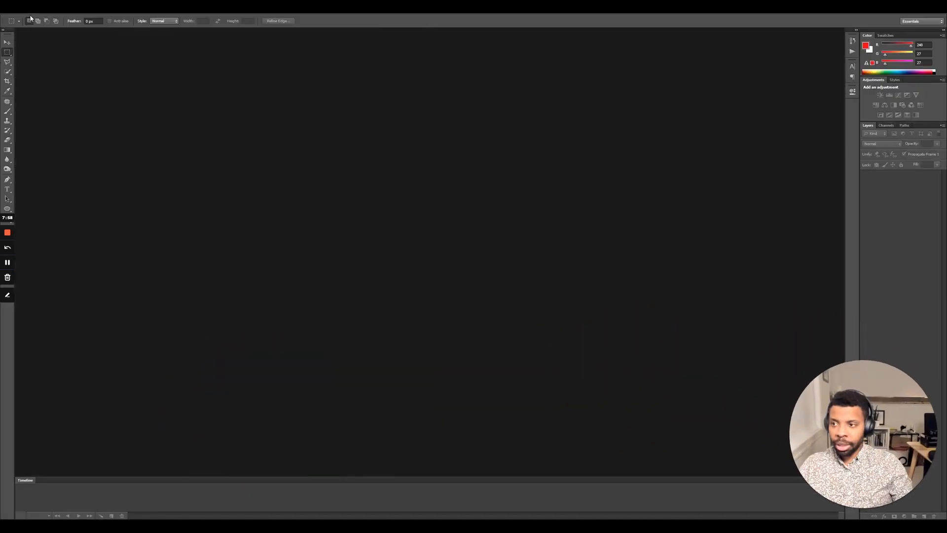
pyautogui.click(9, 6)
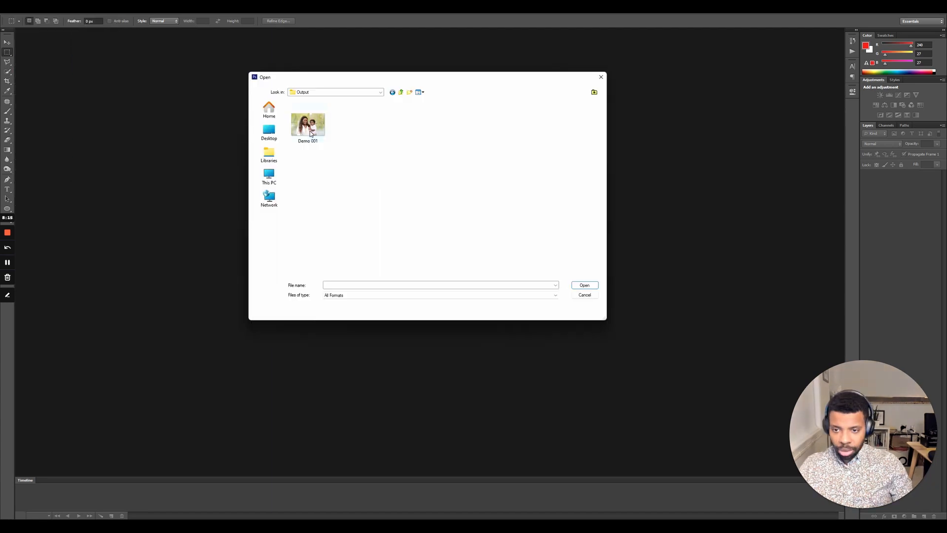
pyautogui.press('Return')
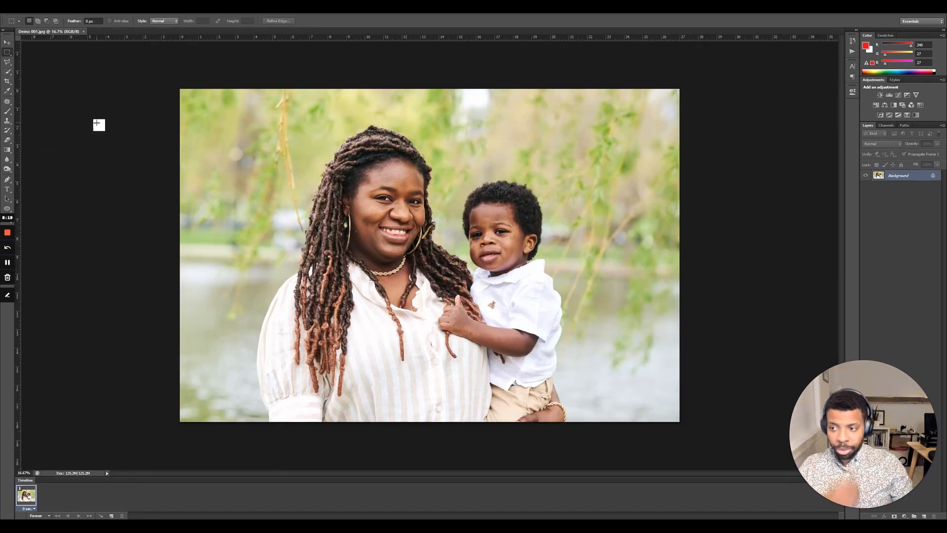
# - Examine the skin, hair and face detail of the woman and the child in the exported portrait
pyautogui.press('v')
pyautogui.hotkey('ctrl', '+')
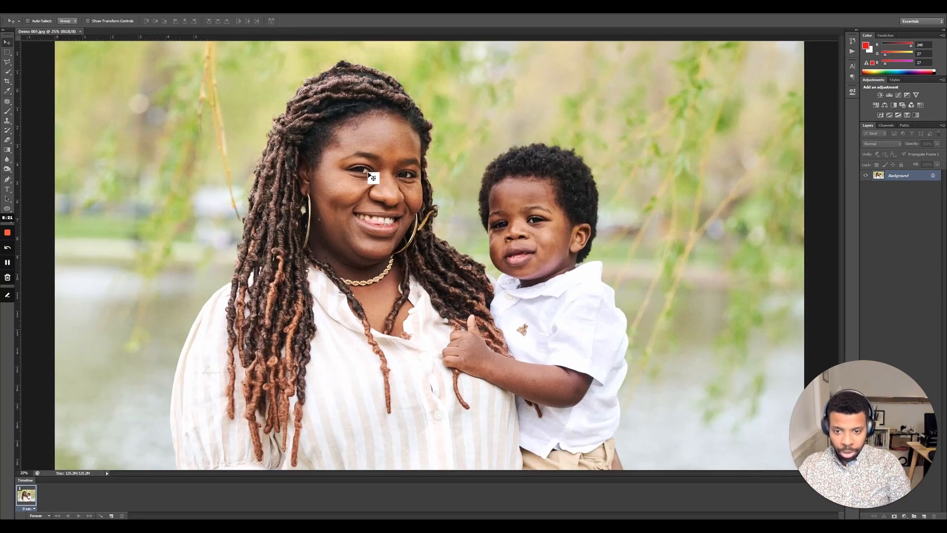
pyautogui.hotkey('ctrl', '+')
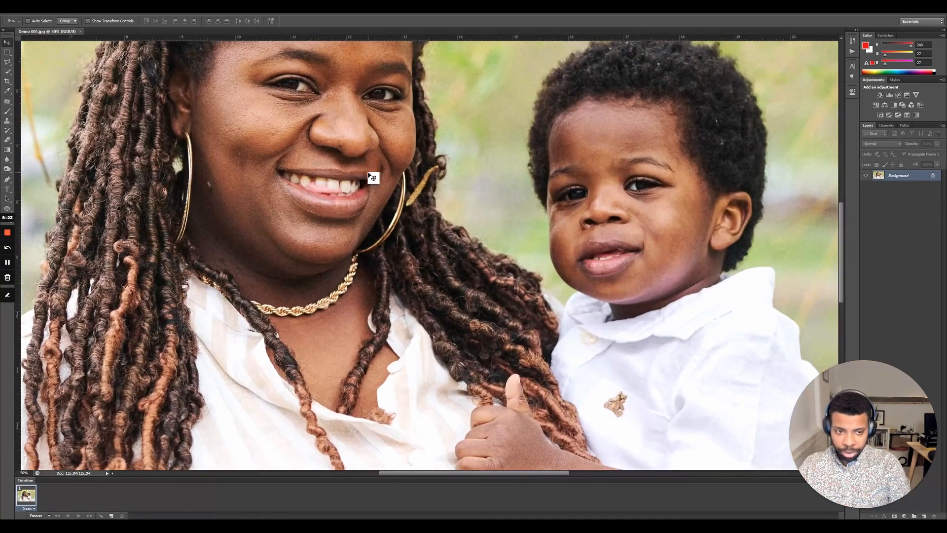
pyautogui.hotkey('ctrl', '-')
pyautogui.hotkey('ctrl', '-')
pyautogui.hotkey('ctrl', '-')
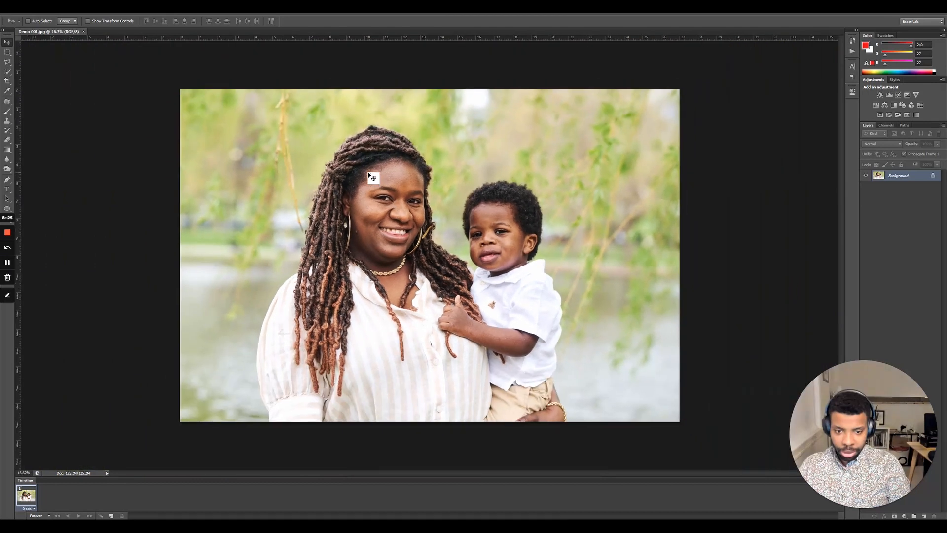
pyautogui.hotkey('ctrl', '+')
pyautogui.hotkey('ctrl', '+')
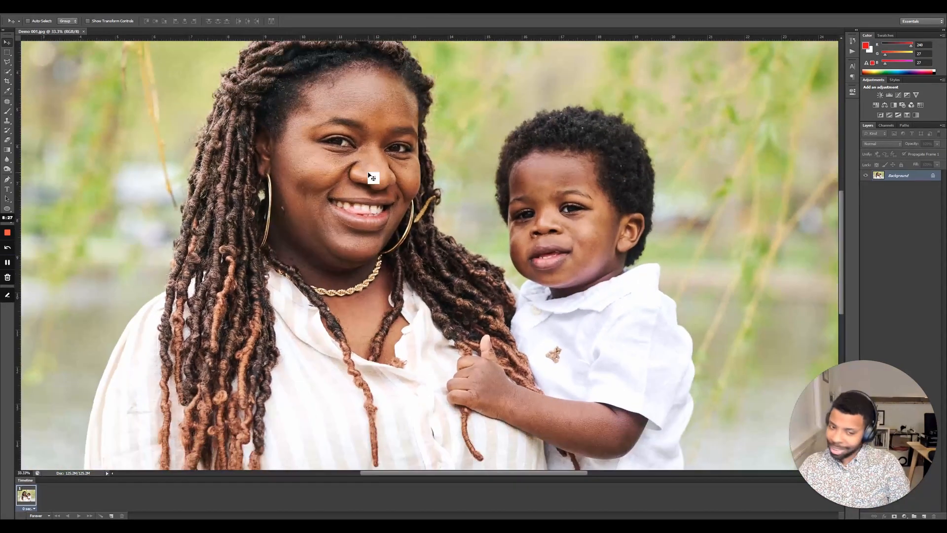
pyautogui.hotkey('ctrl', '+')
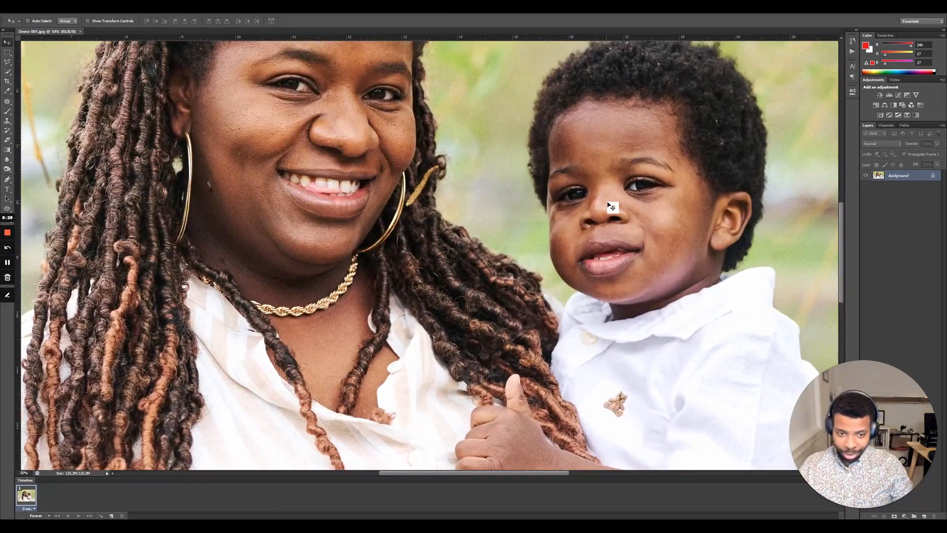
pyautogui.scroll(2, 626, 211)
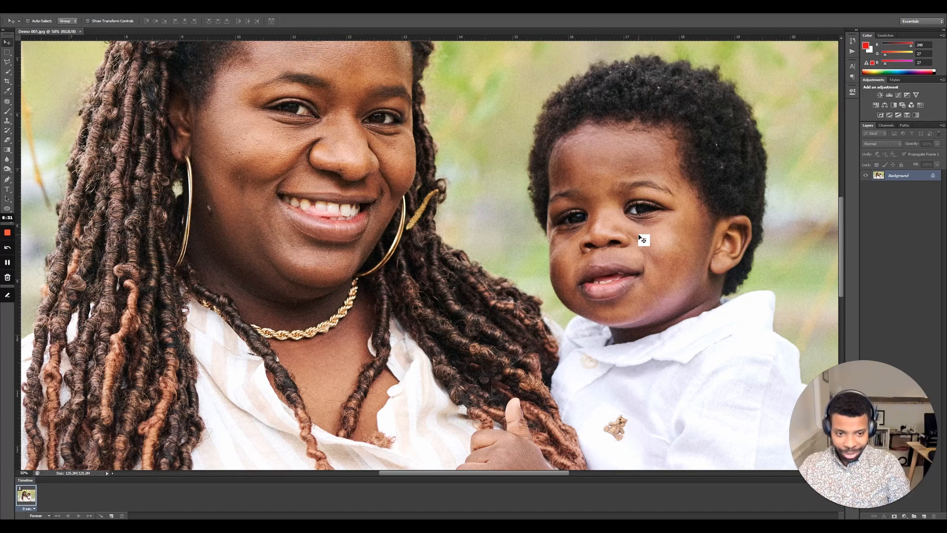
pyautogui.hotkey('ctrl', '-')
pyautogui.hotkey('ctrl', '-')
pyautogui.hotkey('ctrl', '-')
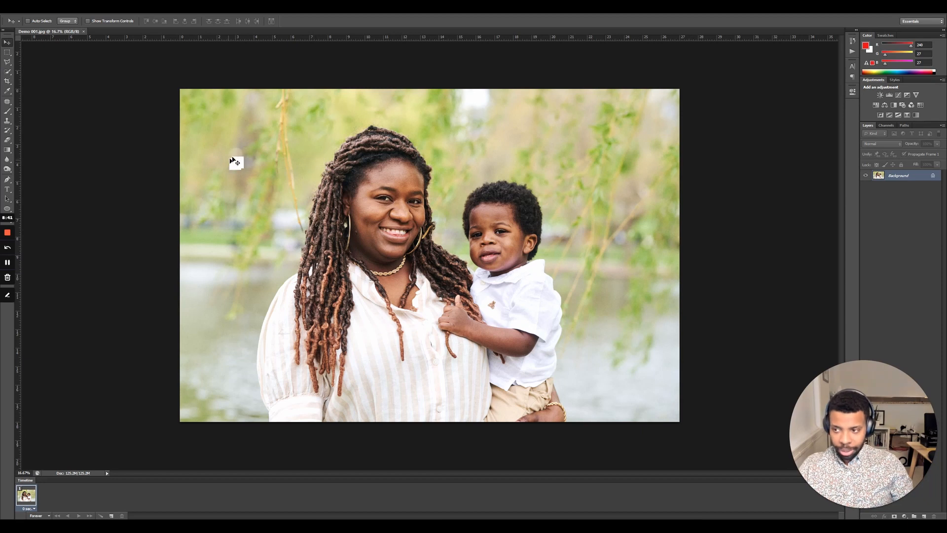
# - Use the Patch tool in Normal Source mode to cover a small blemish on the woman's cheek near her earring with clean skin
pyautogui.click(8, 111)
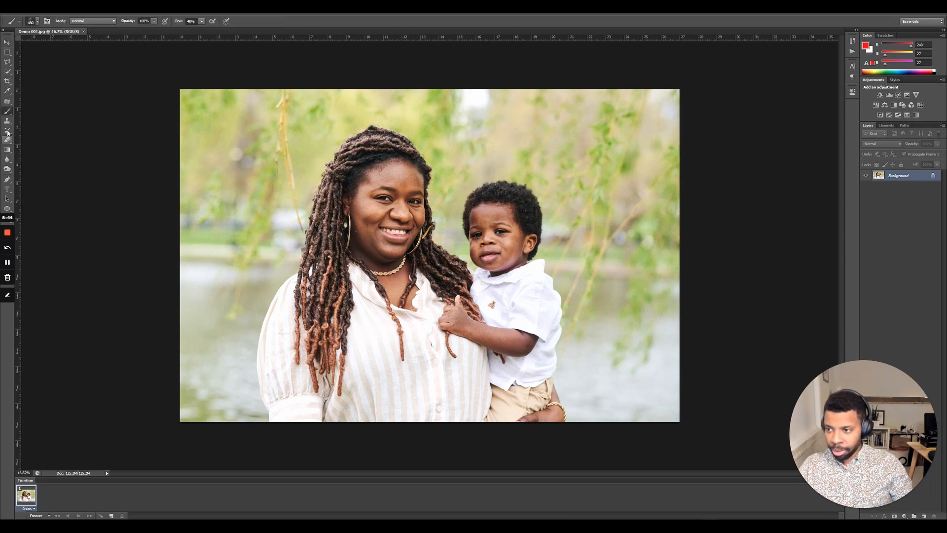
pyautogui.click(8, 102)
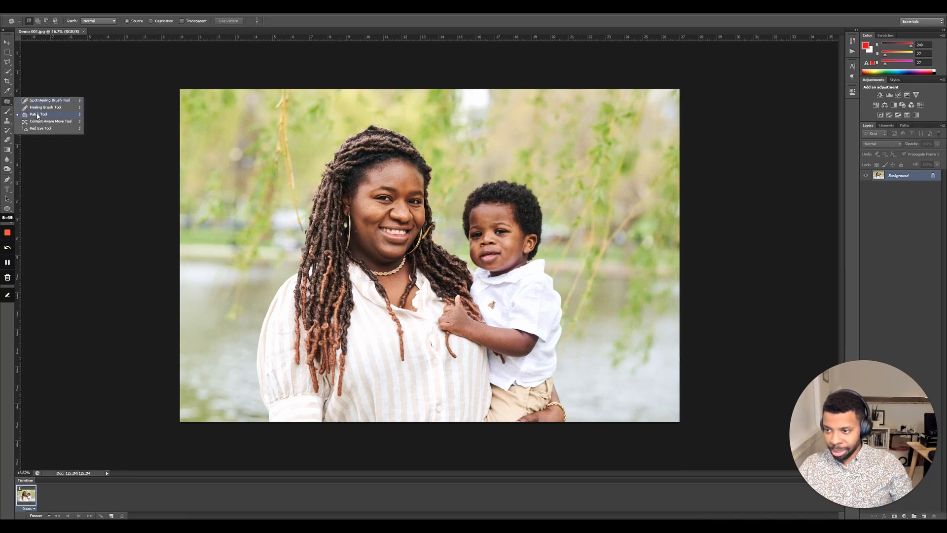
pyautogui.click(8, 103)
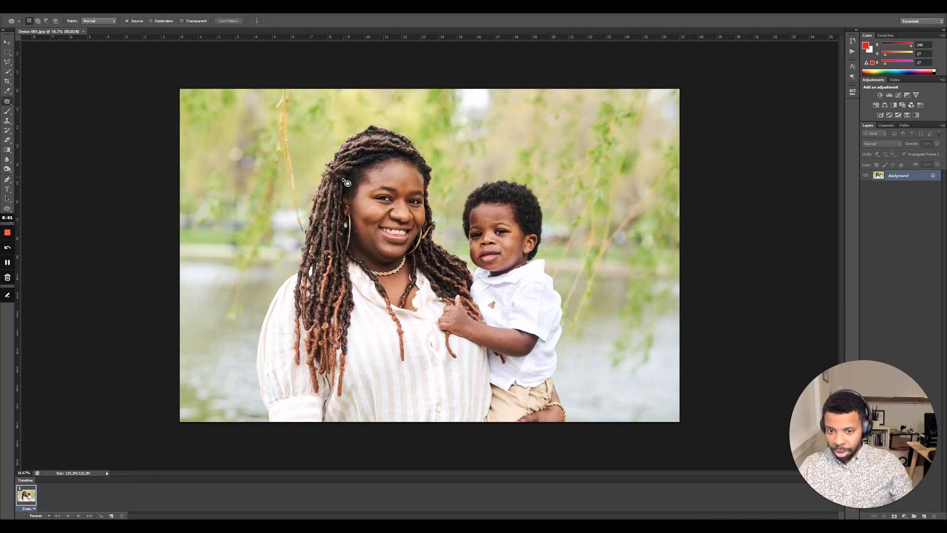
pyautogui.scroll(4, 306, 179)
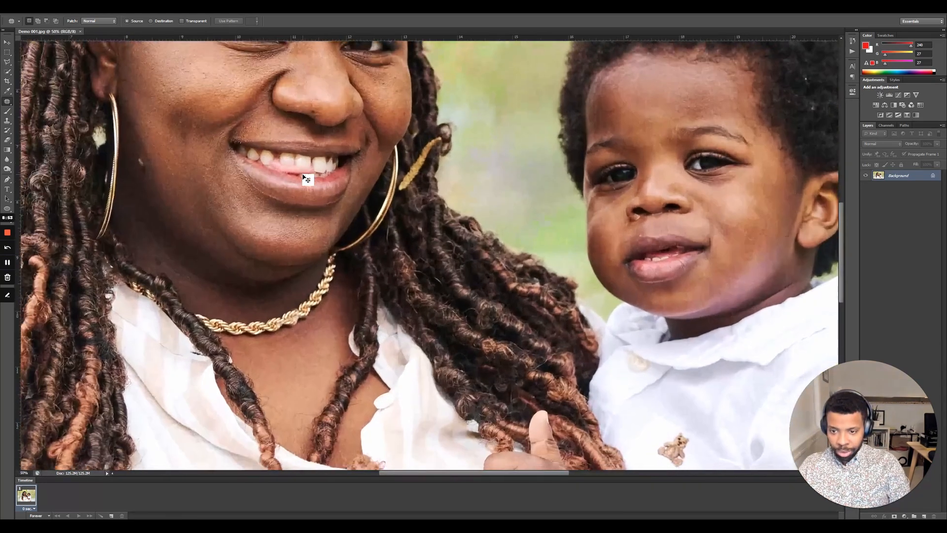
pyautogui.scroll(5, 310, 172)
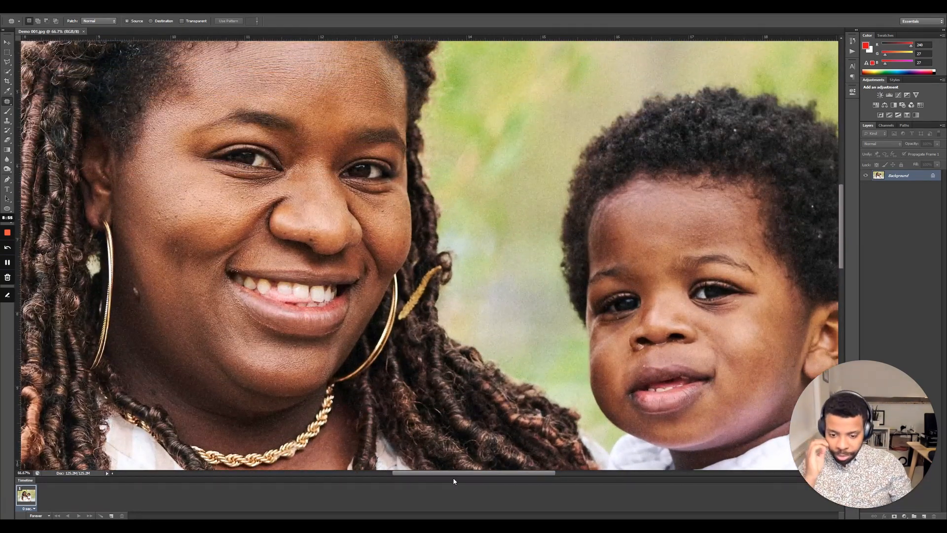
pyautogui.moveTo(459, 475); pyautogui.dragTo(418, 475)
pyautogui.scroll(3, 376, 279)
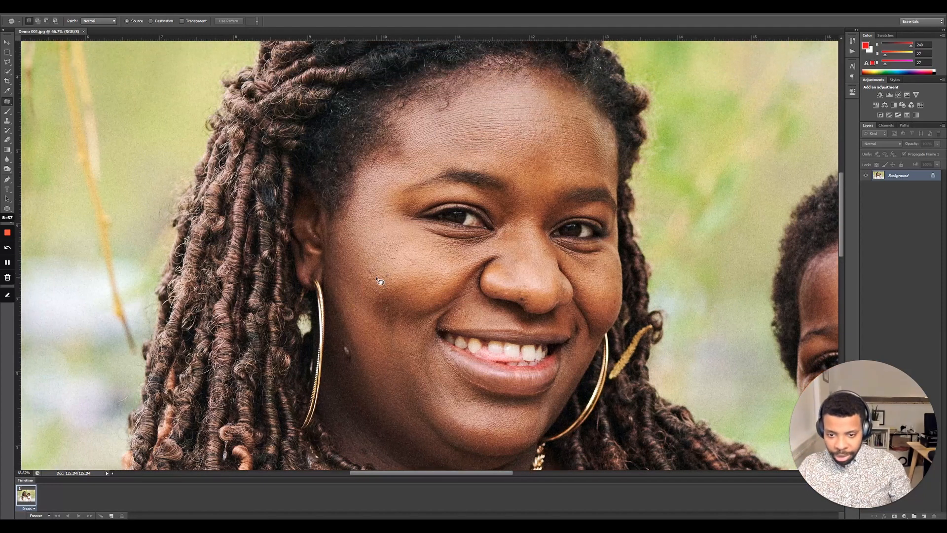
pyautogui.scroll(1, 377, 279)
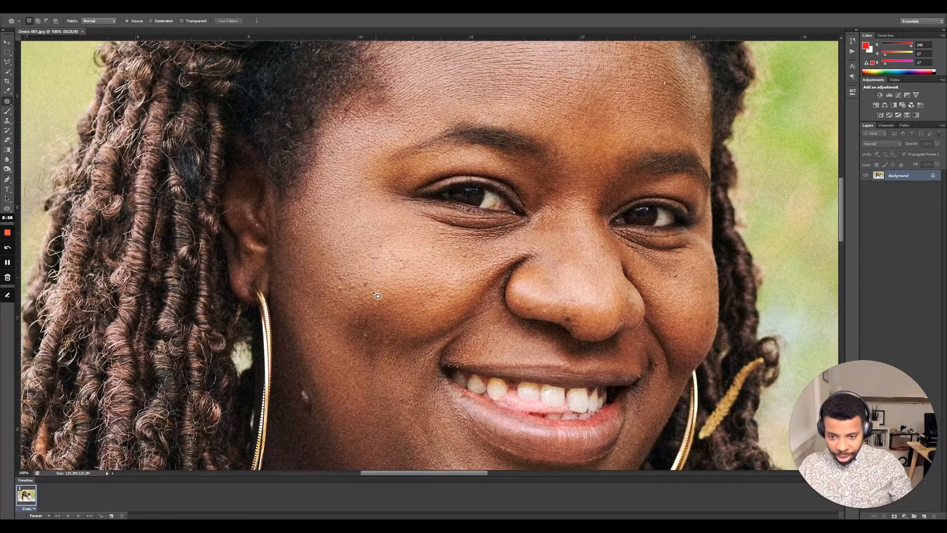
pyautogui.moveTo(366, 282)
pyautogui.mouseDown()
pyautogui.moveTo(381, 291)
pyautogui.moveTo(356, 288)
pyautogui.mouseUp()
pyautogui.hotkey('ctrl', 'd')
# - Patch the remaining small spots on the upper part of the same cheek with clean neighbouring skin, clearing each selection
pyautogui.moveTo(354, 286)
pyautogui.mouseDown()
pyautogui.moveTo(377, 269)
pyautogui.moveTo(339, 294)
pyautogui.moveTo(357, 286)
pyautogui.moveTo(337, 275)
pyautogui.moveTo(352, 271)
pyautogui.moveTo(321, 249)
pyautogui.moveTo(335, 242)
pyautogui.moveTo(376, 257)
pyautogui.mouseUp()
pyautogui.hotkey('ctrl', 'd')
pyautogui.hotkey('ctrl', 'd')
pyautogui.hotkey('ctrl', 'd')
pyautogui.hotkey('ctrl', 'd')
pyautogui.moveTo(376, 257)
pyautogui.mouseDown()
pyautogui.moveTo(379, 268)
pyautogui.moveTo(403, 261)
pyautogui.moveTo(399, 279)
pyautogui.mouseUp()
pyautogui.hotkey('ctrl', 'd')
pyautogui.hotkey('ctrl', 'd')
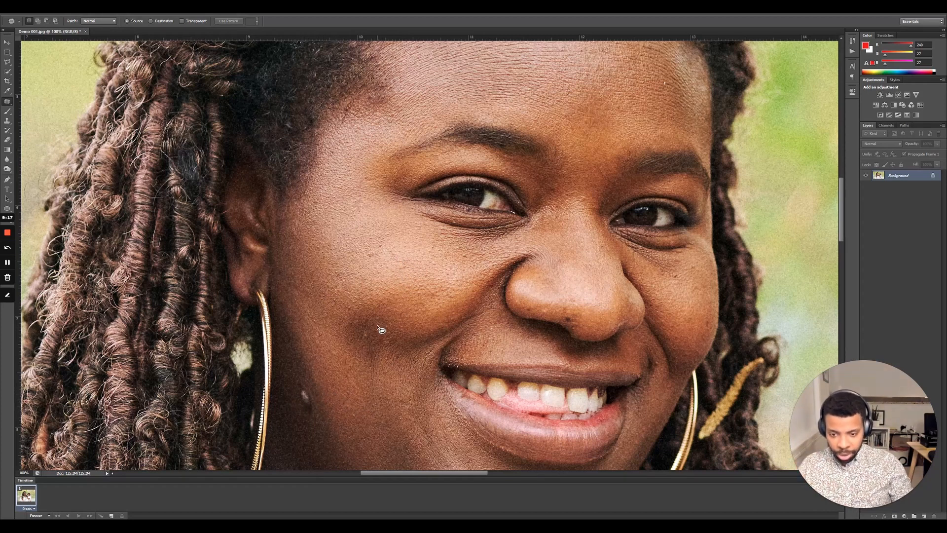
# - Examine the woman's cheeks, nose, forehead and hairline for remaining blemishes
pyautogui.scroll(2, 415, 314)
pyautogui.scroll(3, 412, 309)
pyautogui.scroll(-3, 378, 335)
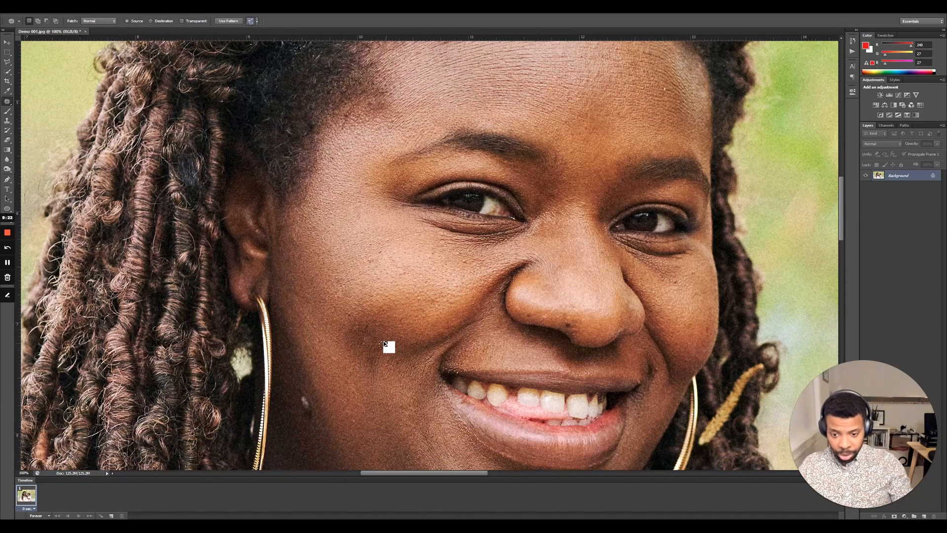
pyautogui.scroll(3, 515, 324)
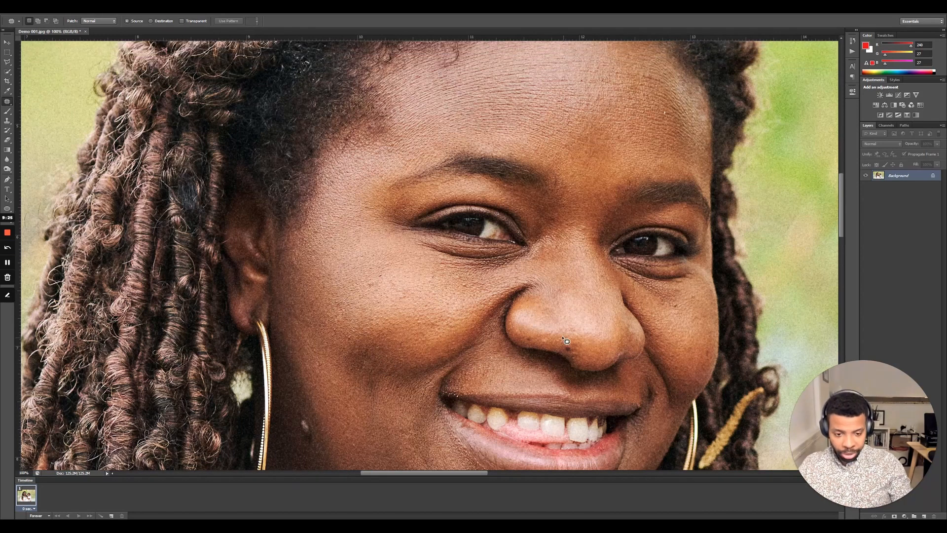
pyautogui.scroll(2, 572, 337)
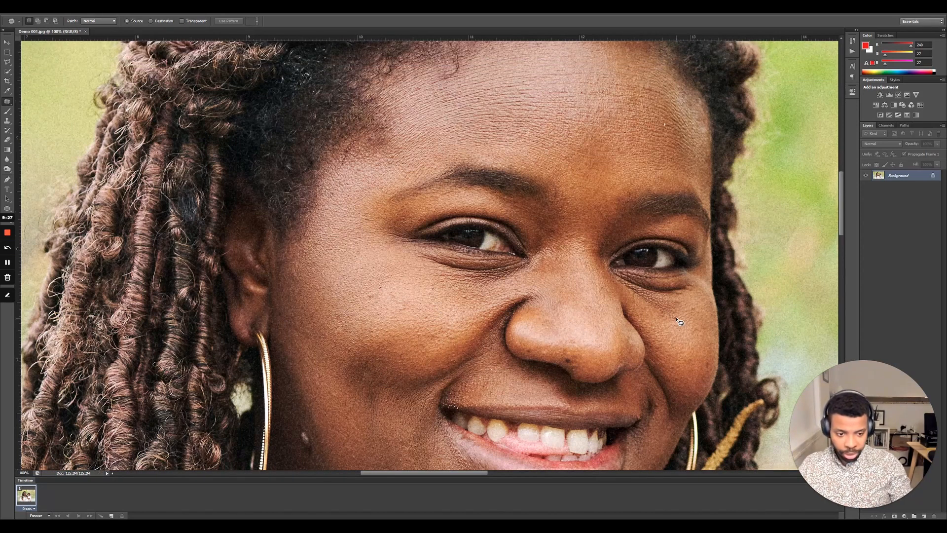
pyautogui.scroll(5, 701, 307)
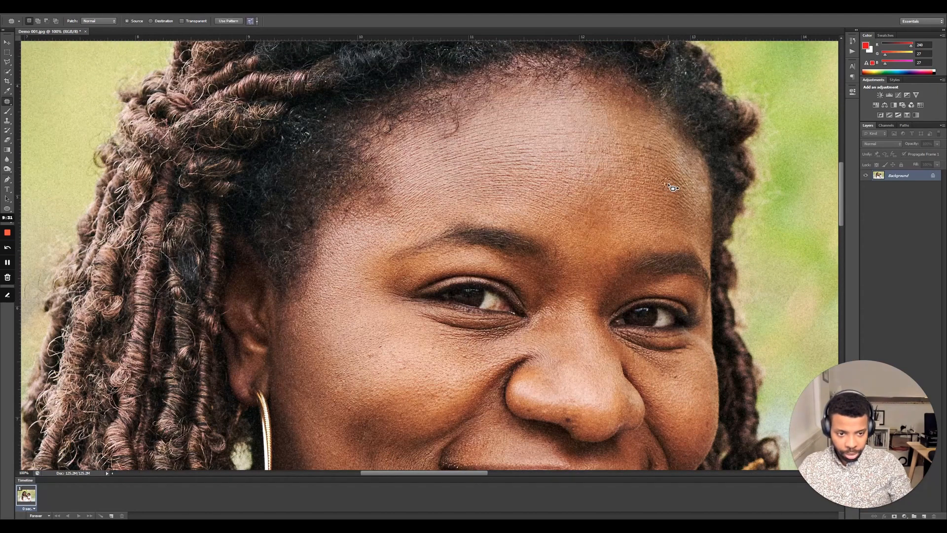
pyautogui.scroll(5, 664, 174)
pyautogui.scroll(-5, 665, 165)
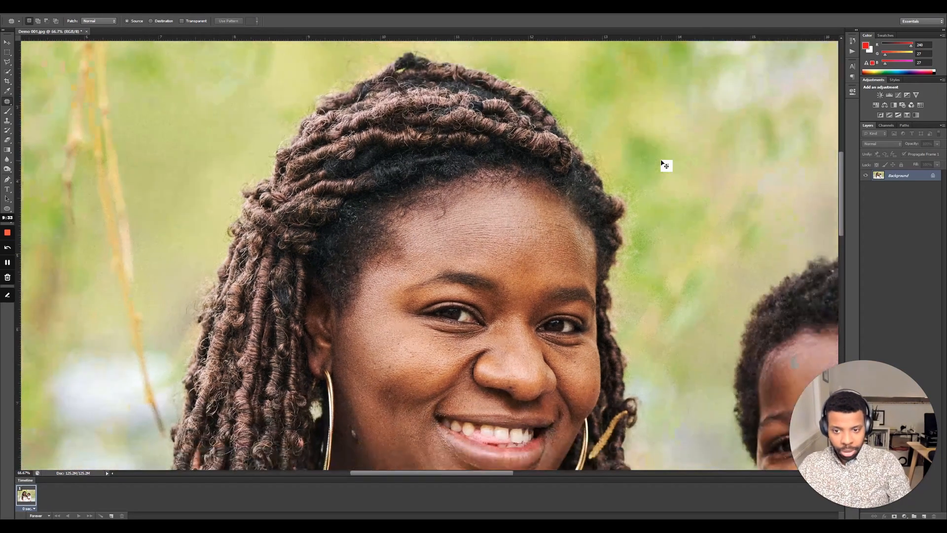
# - Patch the light specks in the side of the child's hair above the ear with clean hair texture and deselect
pyautogui.scroll(2, 666, 165)
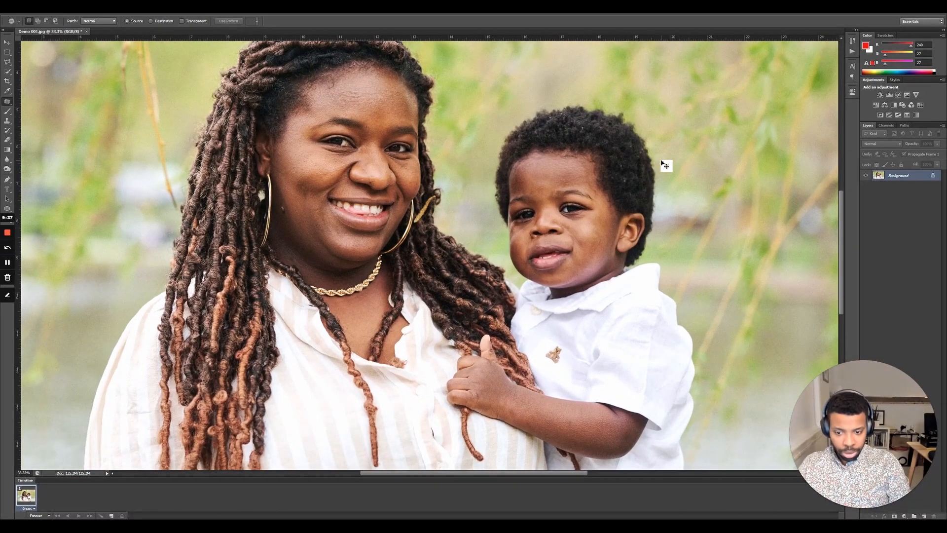
pyautogui.scroll(1, 667, 165)
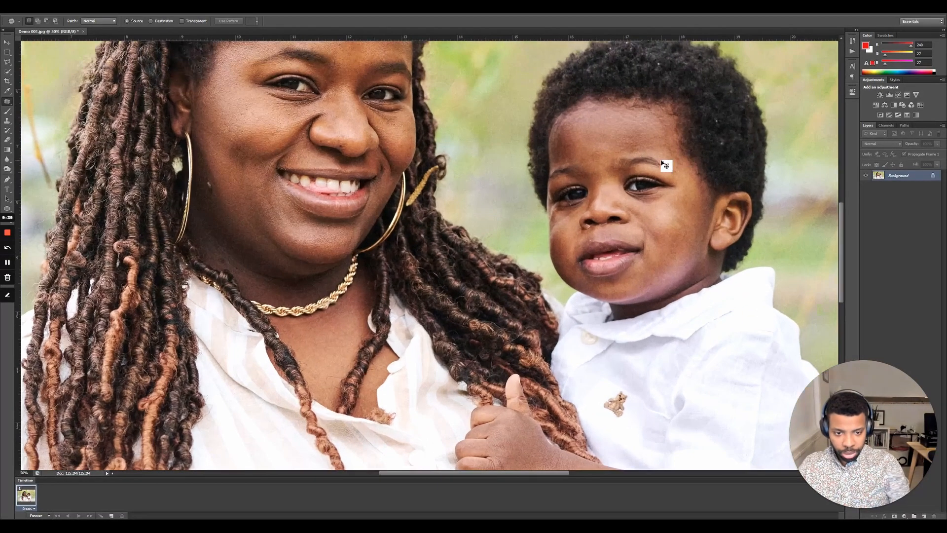
pyautogui.moveTo(516, 475); pyautogui.dragTo(573, 475)
pyautogui.scroll(3, 538, 408)
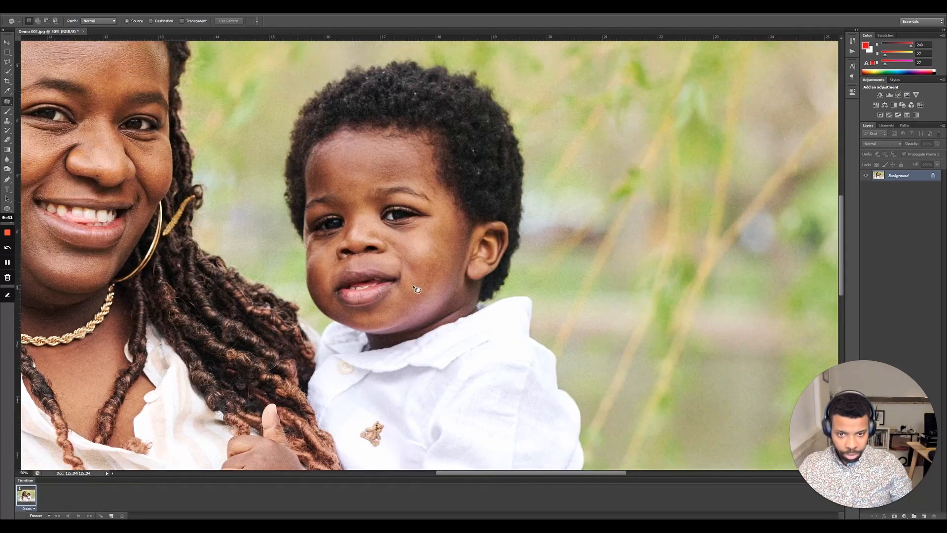
pyautogui.scroll(1, 377, 226)
pyautogui.scroll(3, 439, 202)
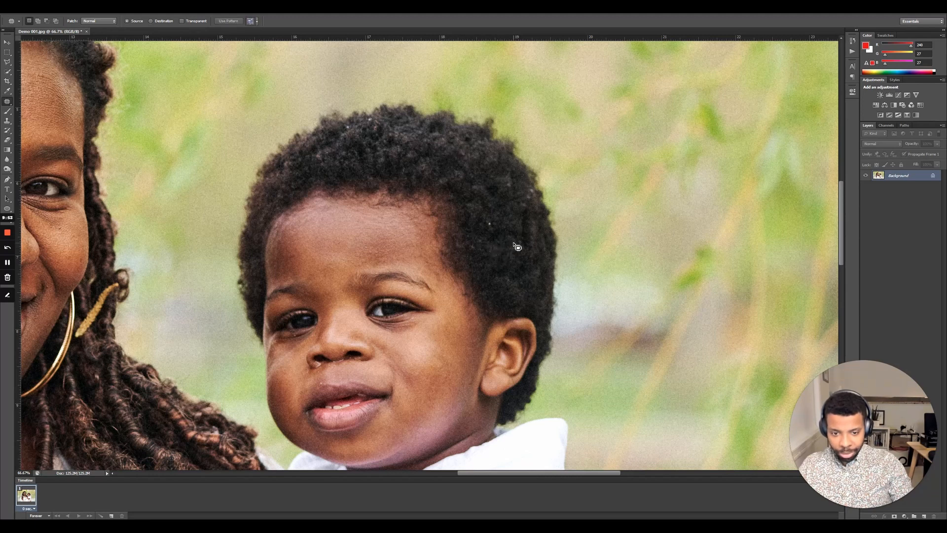
pyautogui.click(494, 222)
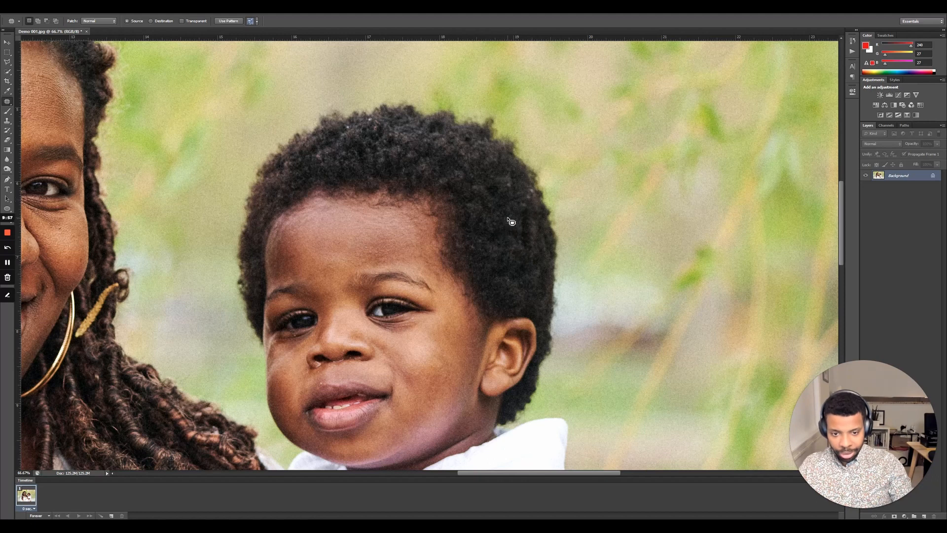
pyautogui.hotkey('ctrl', 'd')
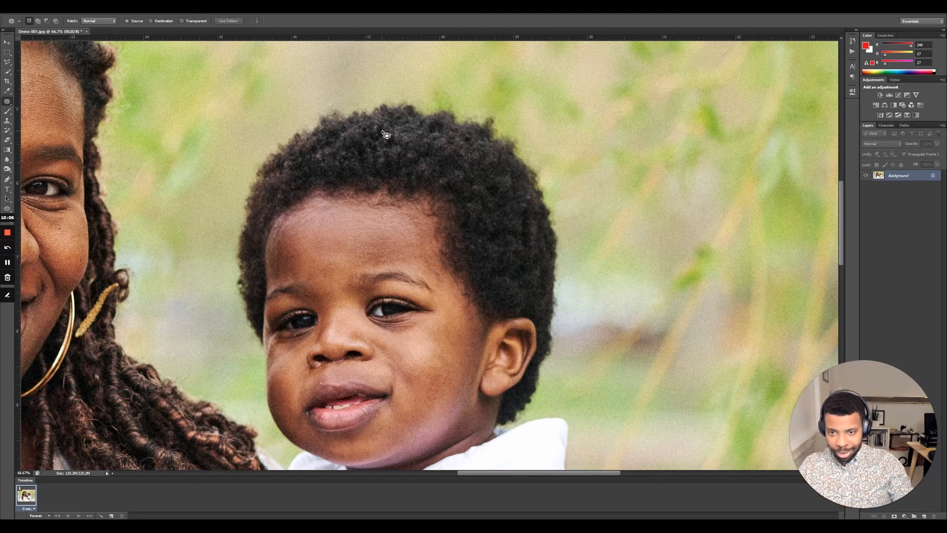
# - Patch the light specks along the crown and forehead side of the child's hair with nearby clean hair
pyautogui.moveTo(382, 123); pyautogui.dragTo(383, 125)
pyautogui.moveTo(381, 126); pyautogui.dragTo(407, 131)
pyautogui.hotkey('ctrl', 'd')
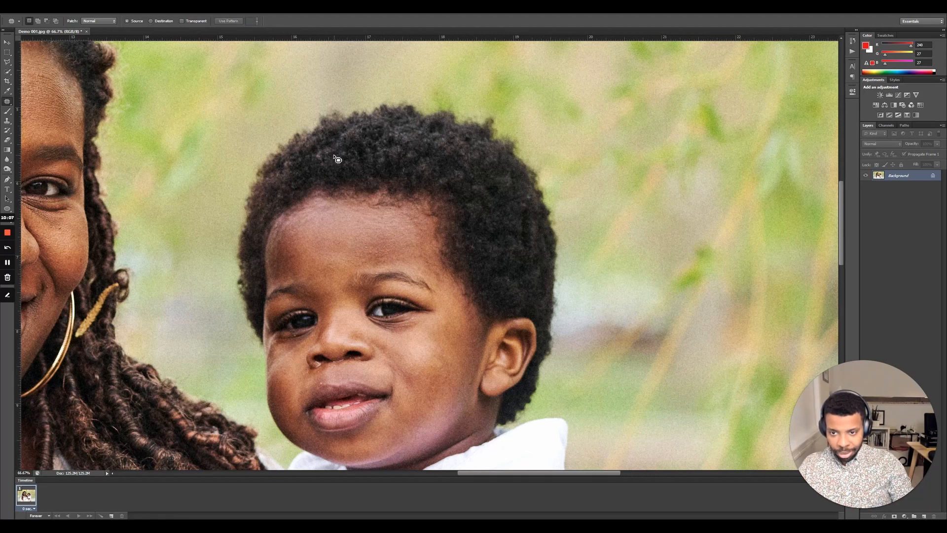
pyautogui.moveTo(334, 154)
pyautogui.mouseDown()
pyautogui.moveTo(313, 156)
pyautogui.moveTo(333, 149)
pyautogui.mouseUp()
pyautogui.moveTo(325, 152); pyautogui.dragTo(355, 152)
pyautogui.hotkey('ctrl', 'd')
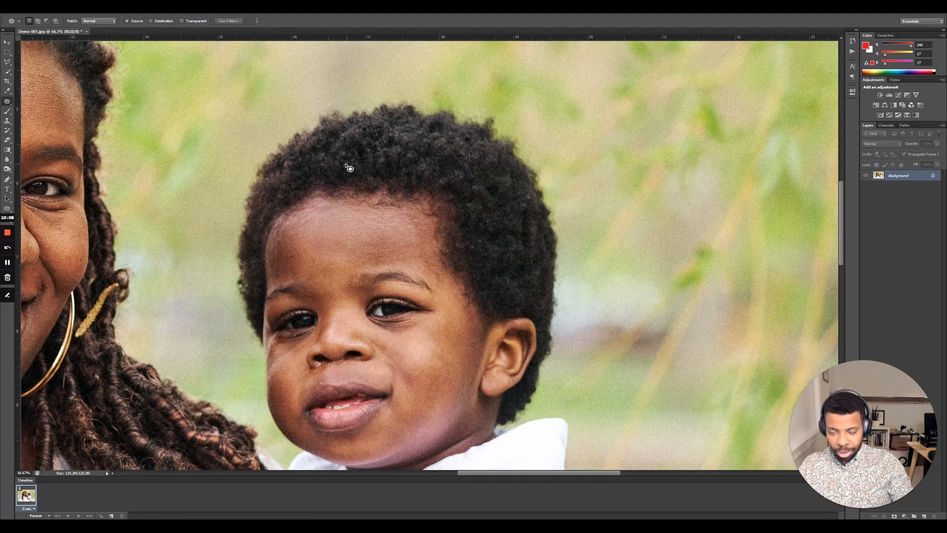
pyautogui.moveTo(292, 170)
pyautogui.mouseDown()
pyautogui.moveTo(297, 160)
pyautogui.moveTo(293, 170)
pyautogui.mouseUp()
pyautogui.moveTo(296, 166); pyautogui.dragTo(344, 155)
pyautogui.hotkey('ctrl', 'd')
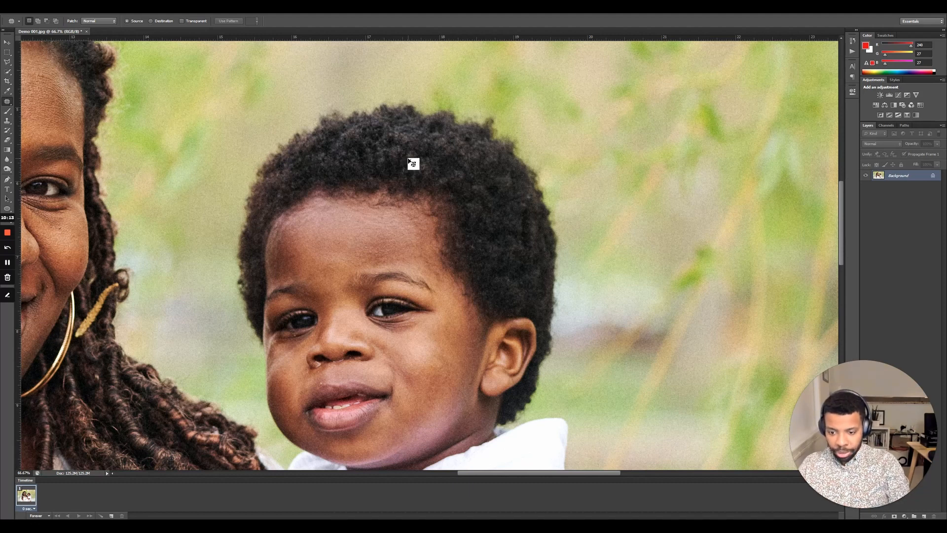
# - Inspect the child's face around the nose and mouth up close and review the whole retouched portrait
pyautogui.hotkey('ctrl', '+')
pyautogui.scroll(-3, 275, 388)
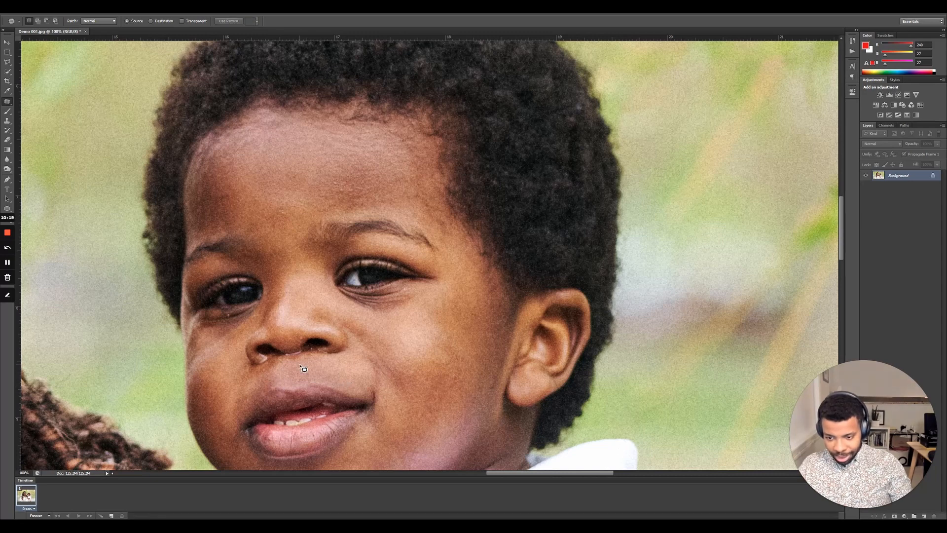
pyautogui.hotkey('ctrl', '+')
pyautogui.hotkey('ctrl', '-')
pyautogui.hotkey('ctrl', '-')
pyautogui.hotkey('ctrl', '-')
pyautogui.hotkey('ctrl', '-')
pyautogui.hotkey('ctrl', '-')
pyautogui.hotkey('ctrl', '-')
pyautogui.hotkey('ctrl', '-')
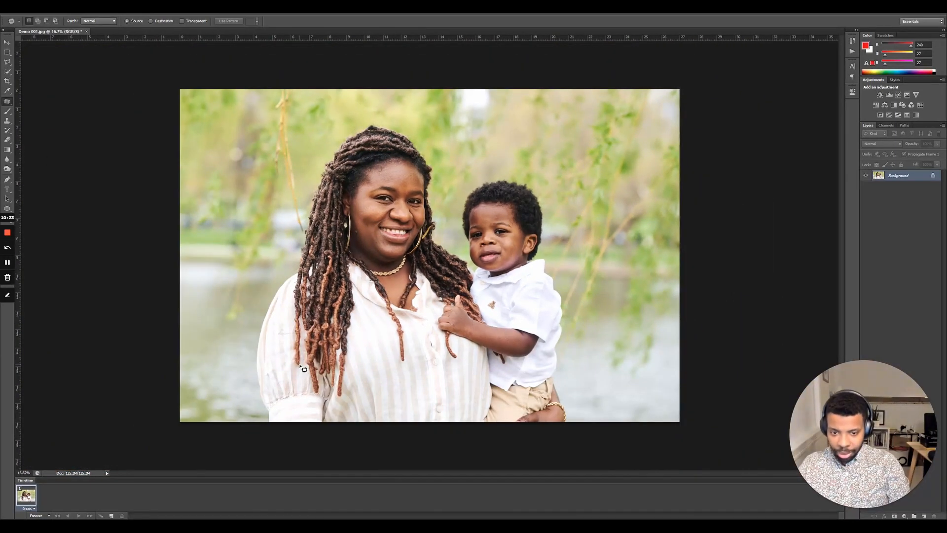
# - Add a Brightness/Contrast adjustment layer above the photo with brightness 2 and contrast 2
pyautogui.press('v')
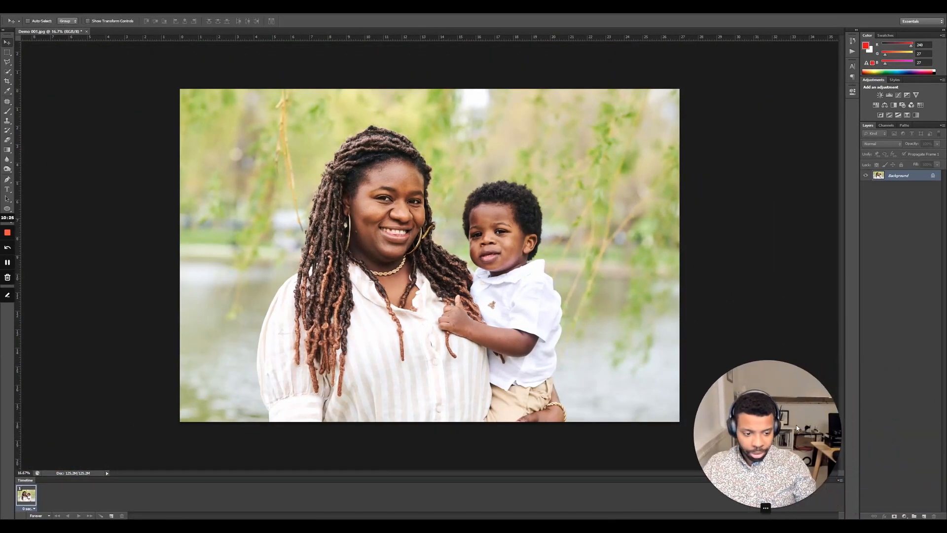
pyautogui.click(904, 517)
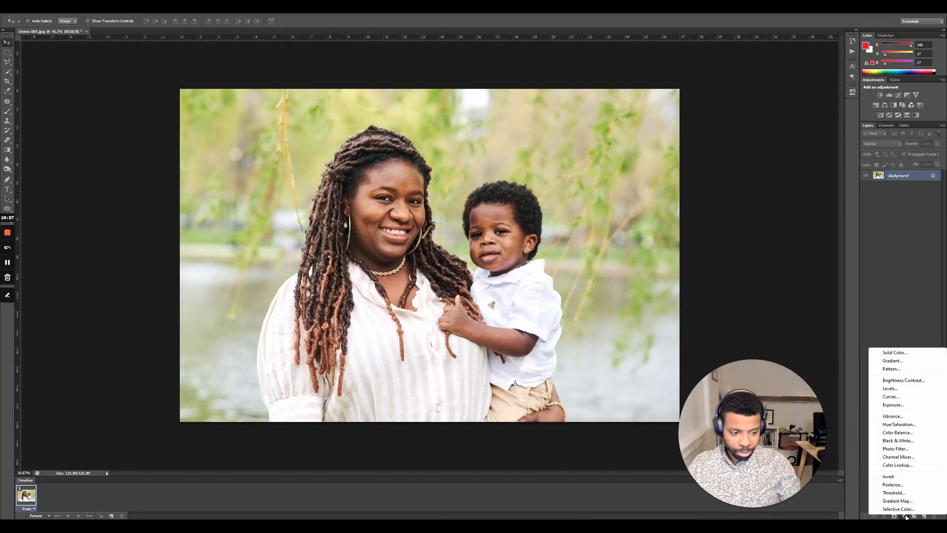
pyautogui.click(918, 380)
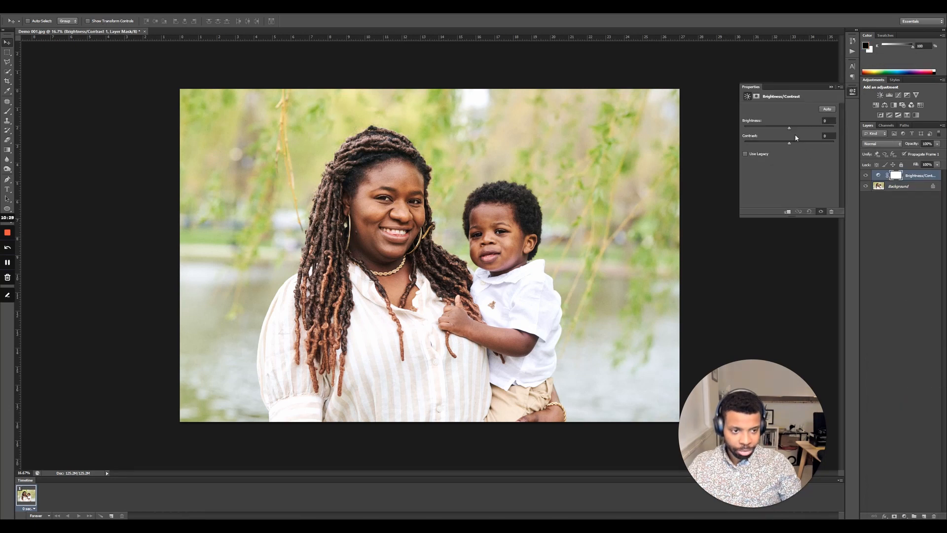
pyautogui.moveTo(790, 129); pyautogui.dragTo(790, 132)
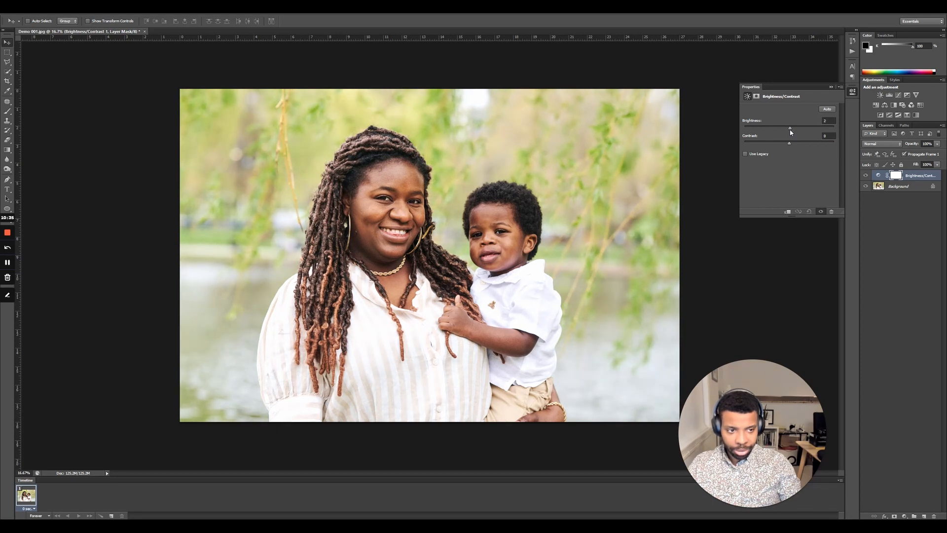
pyautogui.moveTo(789, 132)
pyautogui.mouseDown()
pyautogui.moveTo(832, 130)
pyautogui.moveTo(723, 141)
pyautogui.moveTo(792, 135)
pyautogui.moveTo(790, 147)
pyautogui.mouseUp()
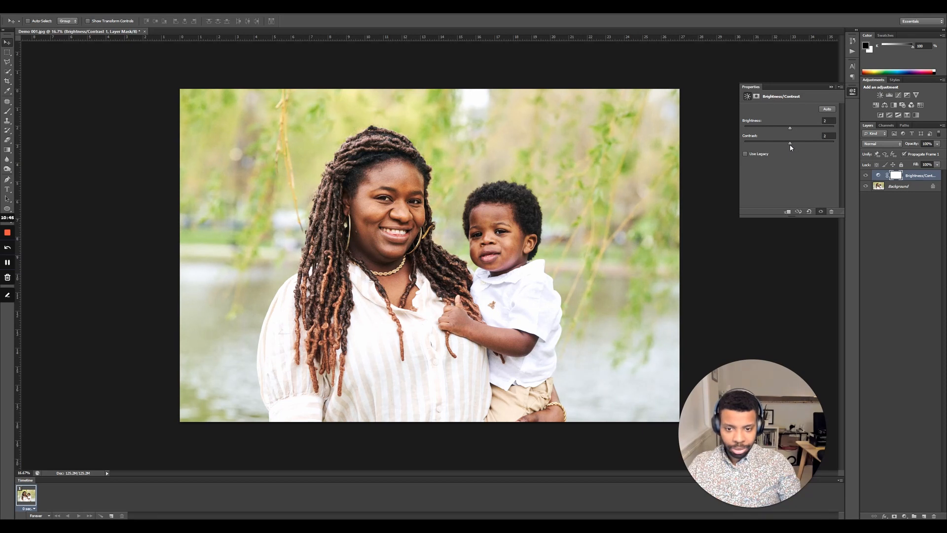
pyautogui.hotkey('ctrl', '+')
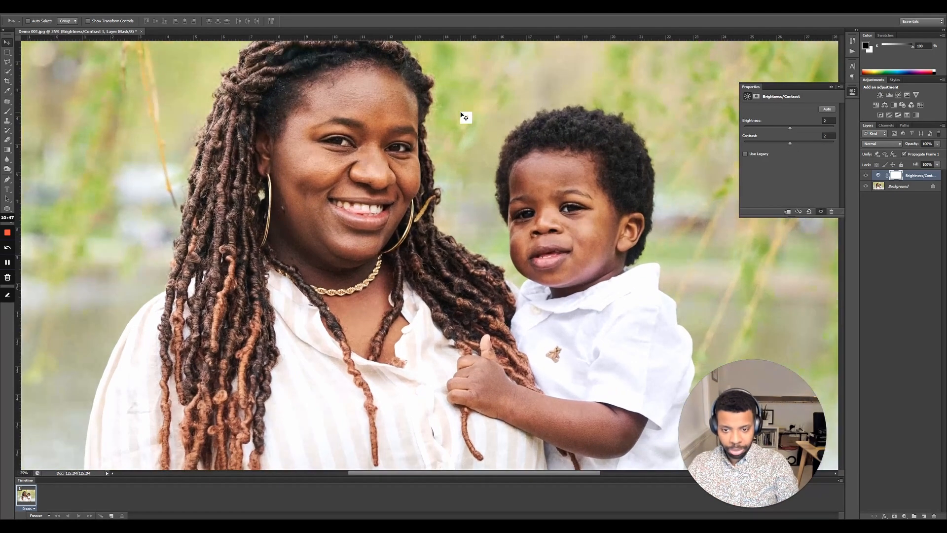
pyautogui.hotkey('ctrl', '-')
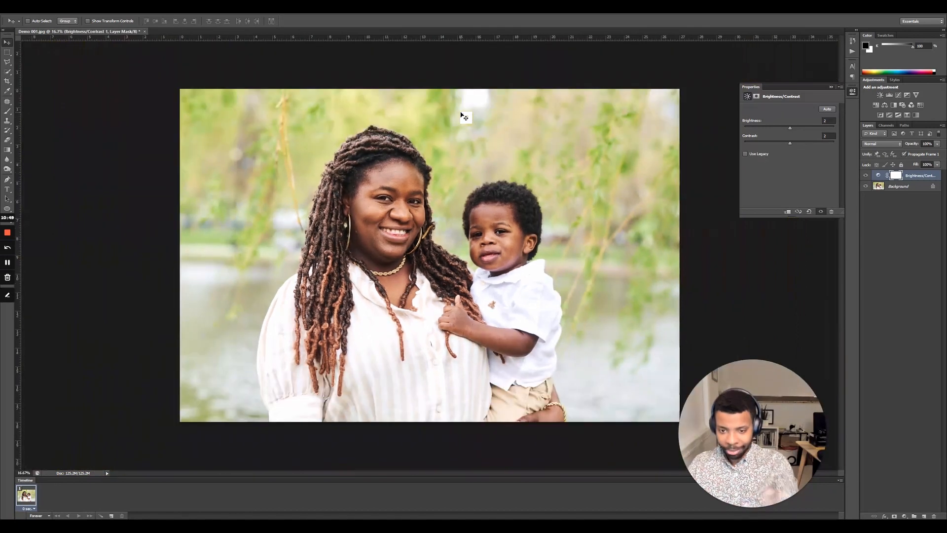
# - Try to patch the woman's cheek below the eye with the Brightness/Contrast adjustment layer still selected
pyautogui.hotkey('ctrl', '+')
pyautogui.hotkey('ctrl', '+')
pyautogui.hotkey('ctrl', '+')
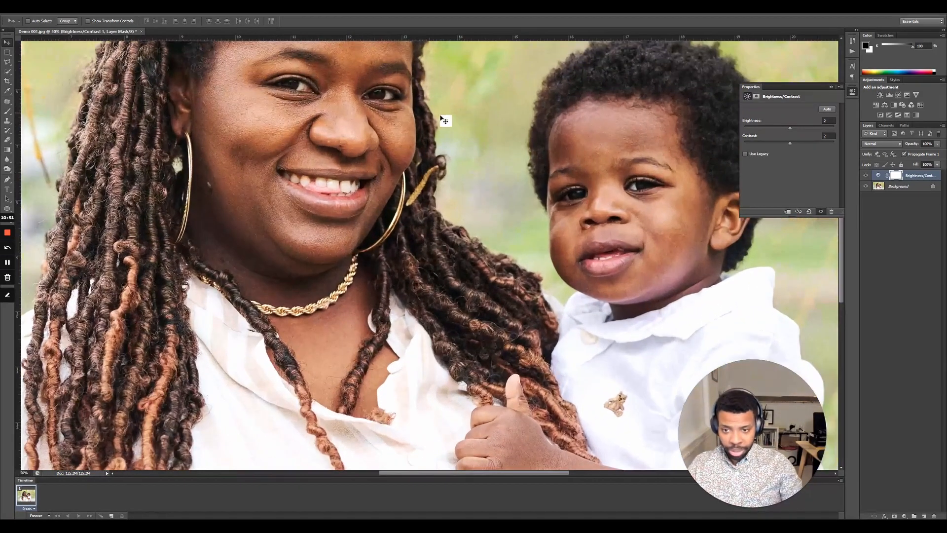
pyautogui.scroll(2, 449, 124)
pyautogui.scroll(3, 451, 129)
pyautogui.press('j')
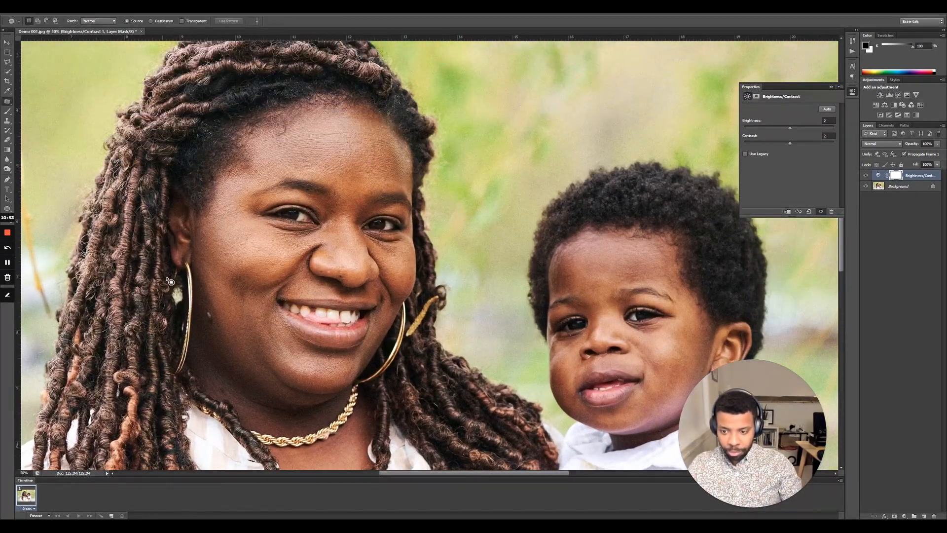
pyautogui.moveTo(247, 246)
pyautogui.mouseDown()
pyautogui.moveTo(325, 272)
pyautogui.moveTo(240, 244)
pyautogui.moveTo(249, 254)
pyautogui.moveTo(246, 235)
pyautogui.moveTo(282, 271)
pyautogui.moveTo(269, 263)
pyautogui.moveTo(290, 252)
pyautogui.moveTo(235, 270)
pyautogui.mouseUp()
pyautogui.click(247, 253)
pyautogui.click(242, 258)
# - Select the Background layer and patch the small blemishes on the woman's cheek below the eye with clean skin
pyautogui.click(893, 186)
pyautogui.click(252, 243)
pyautogui.click(265, 250)
pyautogui.click(266, 256)
pyautogui.click(238, 269)
pyautogui.click(236, 270)
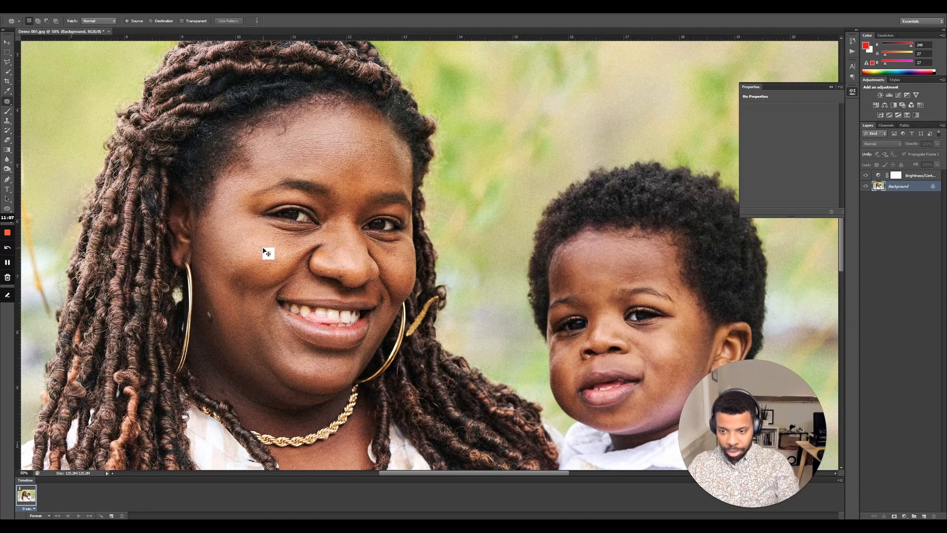
pyautogui.hotkey('ctrl', '-')
pyautogui.hotkey('ctrl', '-')
pyautogui.hotkey('ctrl', '-')
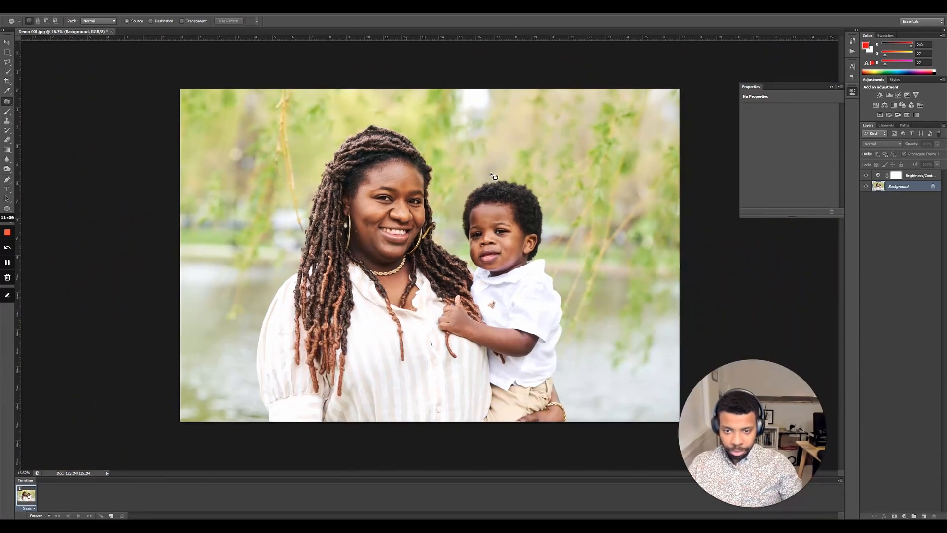
# - Add a Selective Color adjustment layer above the Background, setting cyan in the Reds to -6% and slightly reducing their black
pyautogui.press('v')
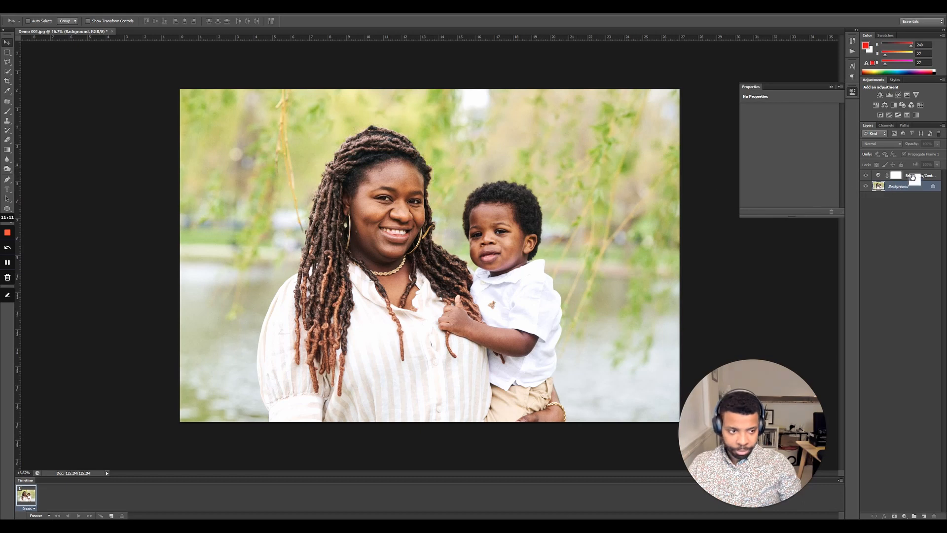
pyautogui.click(905, 516)
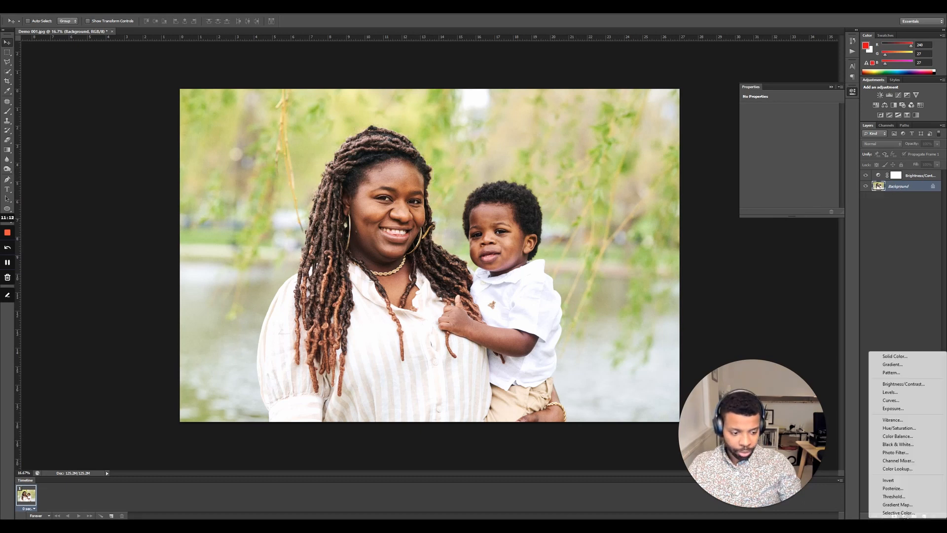
pyautogui.click(908, 513)
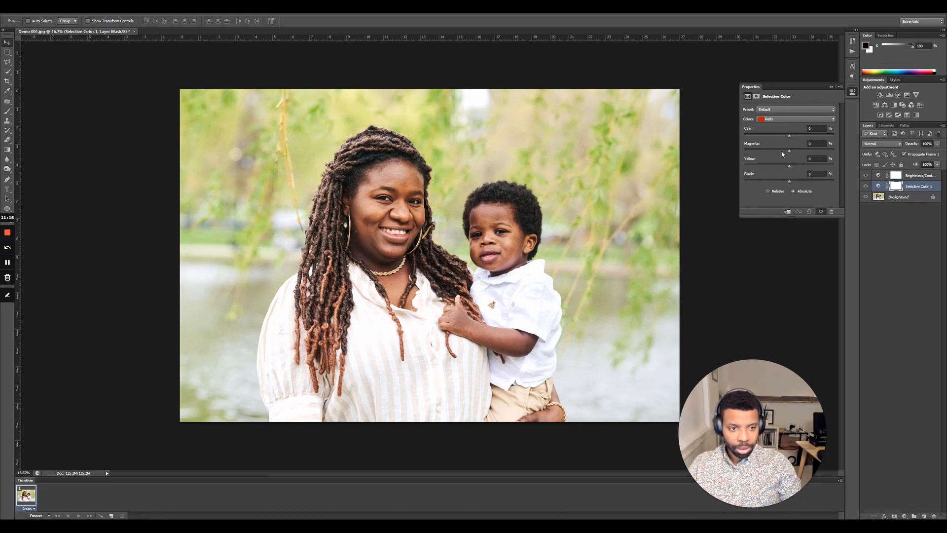
pyautogui.moveTo(790, 136); pyautogui.dragTo(839, 146)
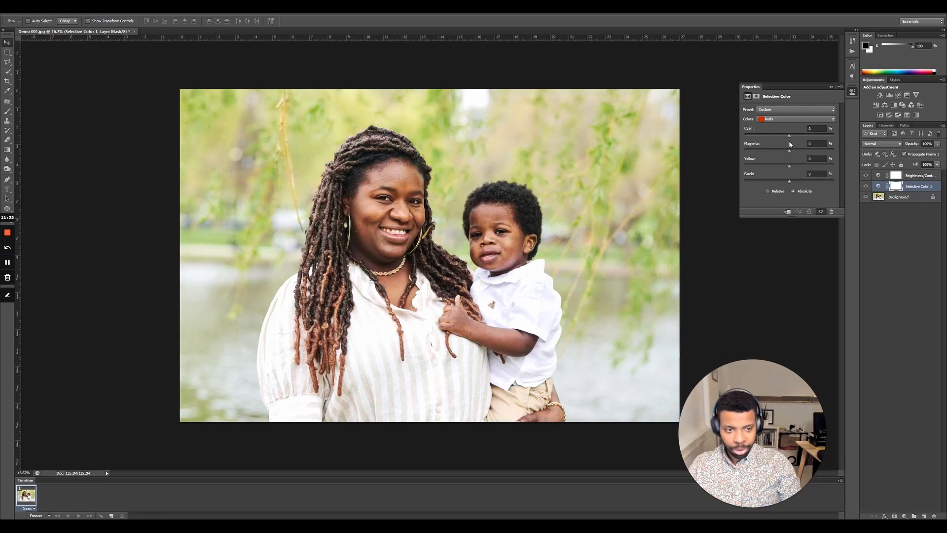
pyautogui.moveTo(789, 144); pyautogui.dragTo(787, 144)
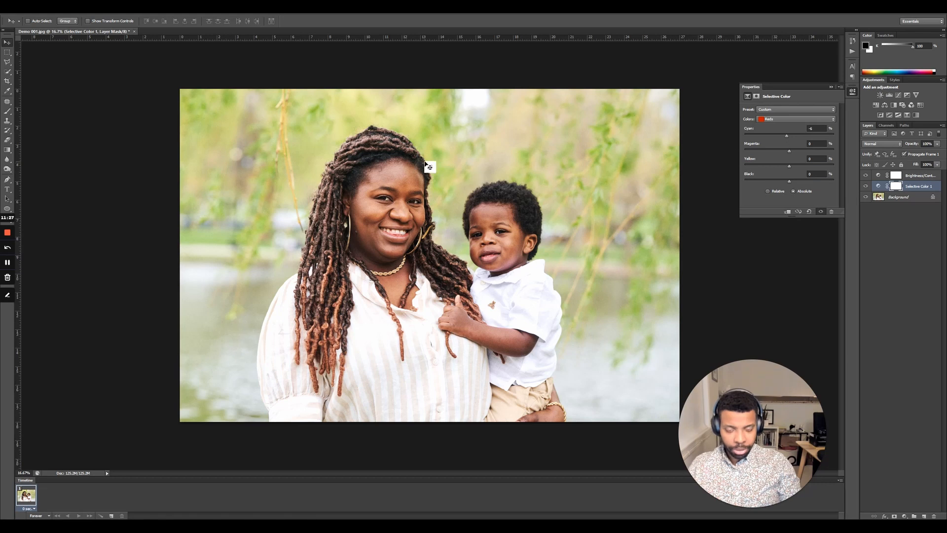
pyautogui.hotkey('ctrl', '+')
pyautogui.hotkey('ctrl', '-')
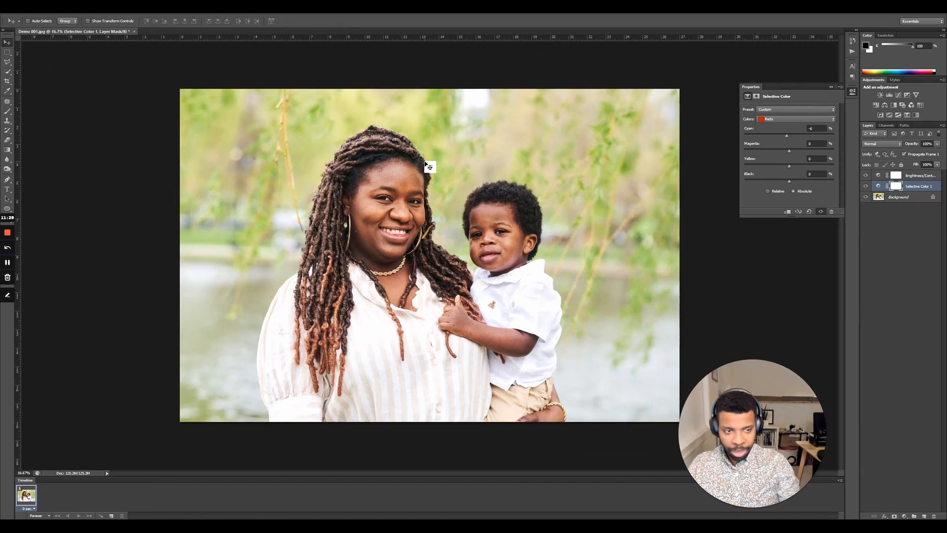
pyautogui.moveTo(792, 151); pyautogui.dragTo(789, 183)
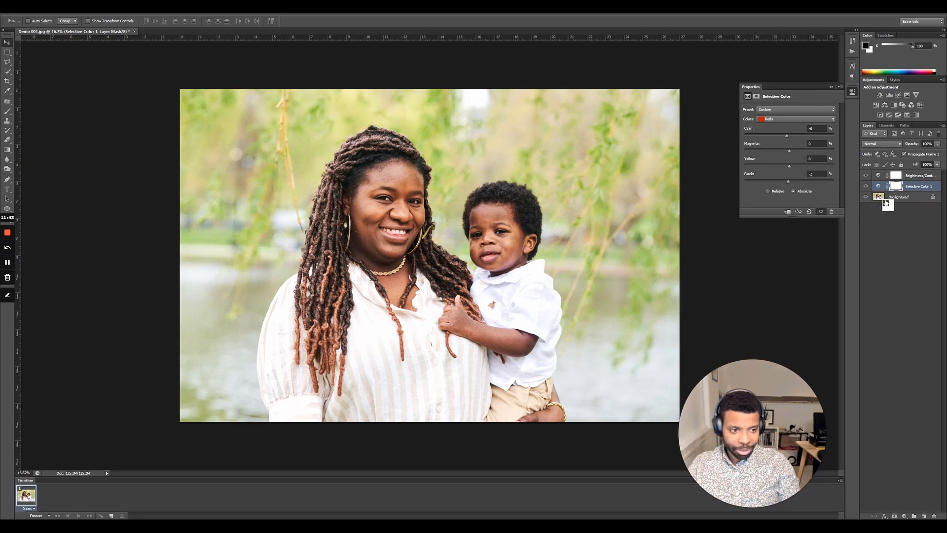
# - Adjust the Yellows of the Selective Color layer to cyan -7% and yellow -5%
pyautogui.click(904, 516)
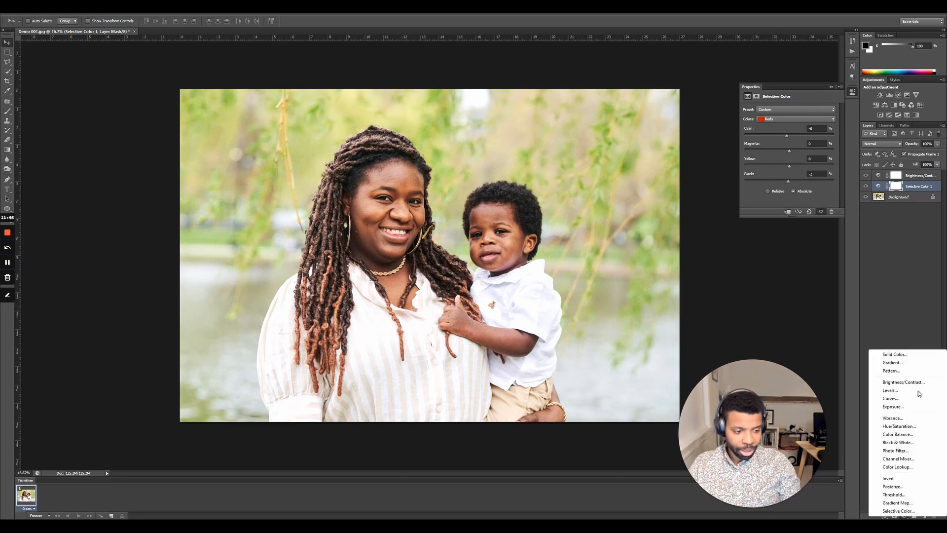
pyautogui.click(803, 119)
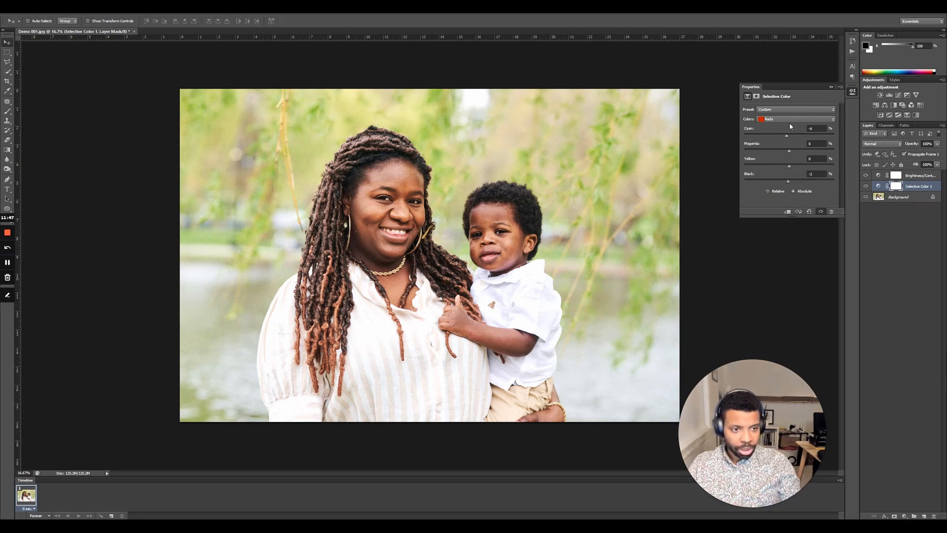
pyautogui.click(789, 123)
pyautogui.click(789, 125)
pyautogui.click(791, 120)
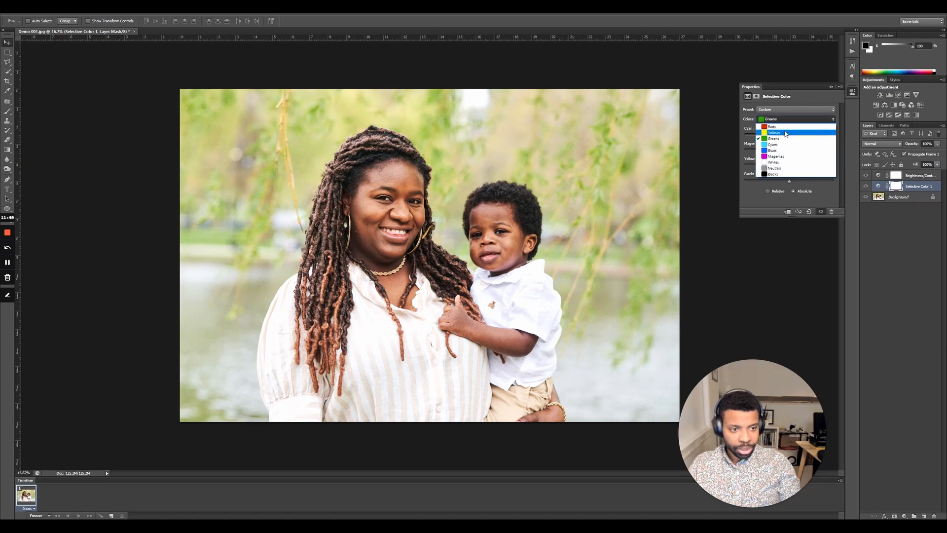
pyautogui.click(790, 126)
pyautogui.moveTo(789, 151)
pyautogui.mouseDown()
pyautogui.moveTo(800, 151)
pyautogui.moveTo(778, 157)
pyautogui.moveTo(807, 164)
pyautogui.moveTo(780, 142)
pyautogui.moveTo(812, 135)
pyautogui.moveTo(780, 142)
pyautogui.mouseUp()
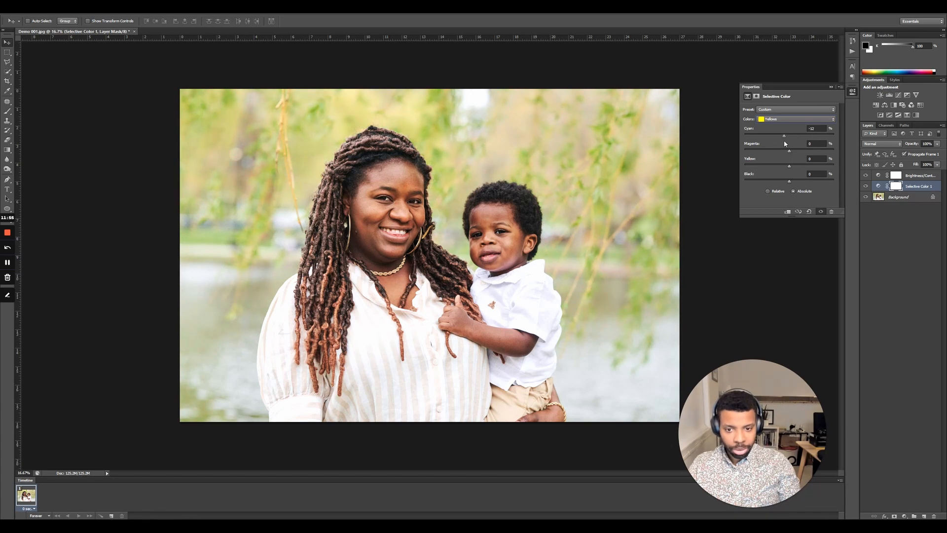
pyautogui.moveTo(786, 144); pyautogui.dragTo(786, 141)
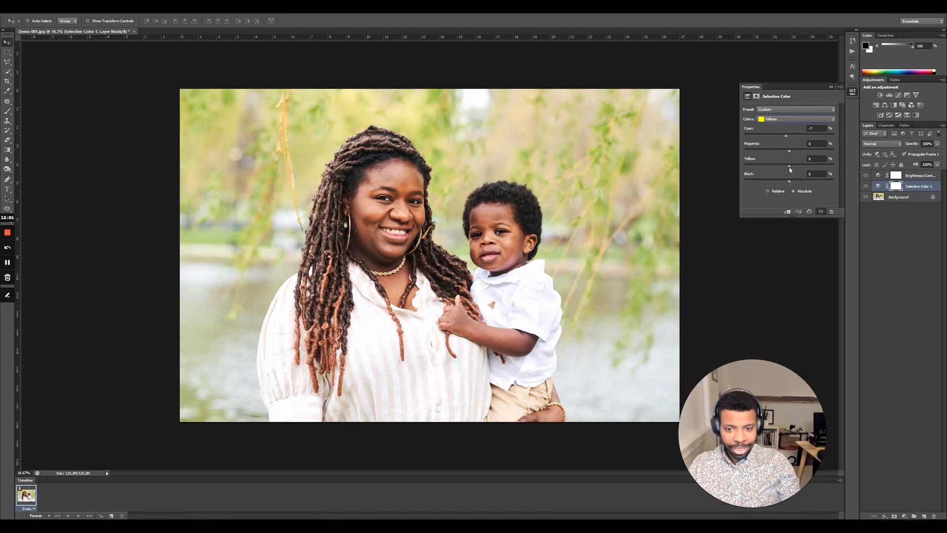
pyautogui.moveTo(786, 172); pyautogui.dragTo(787, 174)
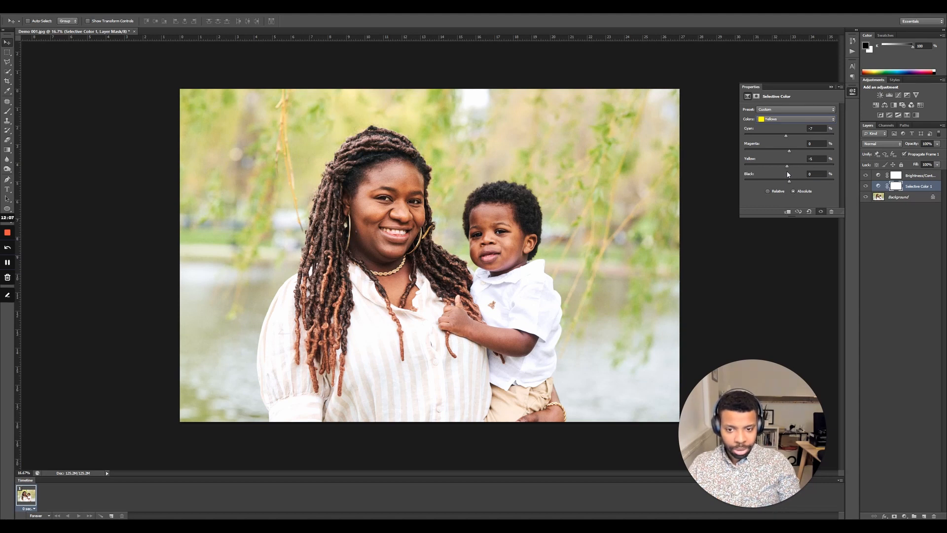
# - Adjust the Greens of the Selective Color layer to cyan +4%, magenta -2%, yellow -8% and black -6%
pyautogui.click(799, 121)
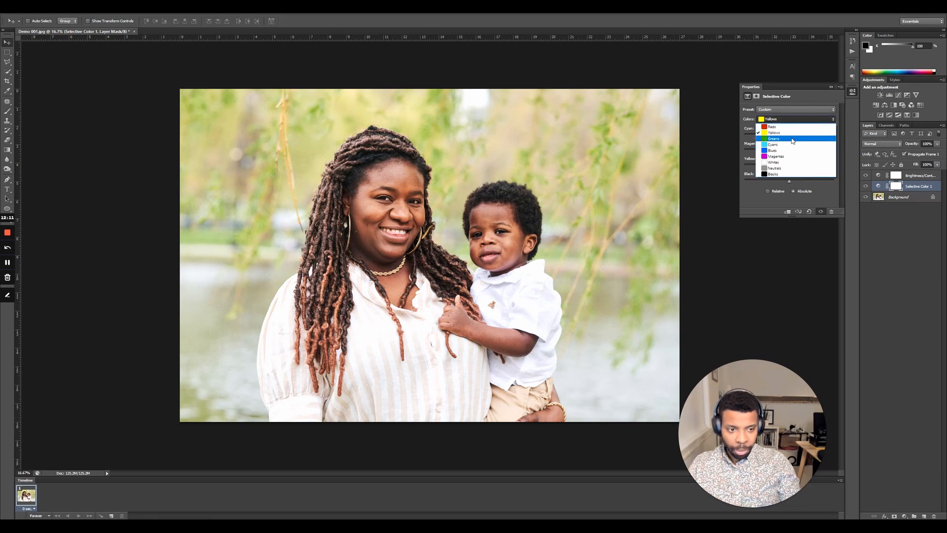
pyautogui.click(793, 140)
pyautogui.moveTo(790, 138); pyautogui.dragTo(779, 141)
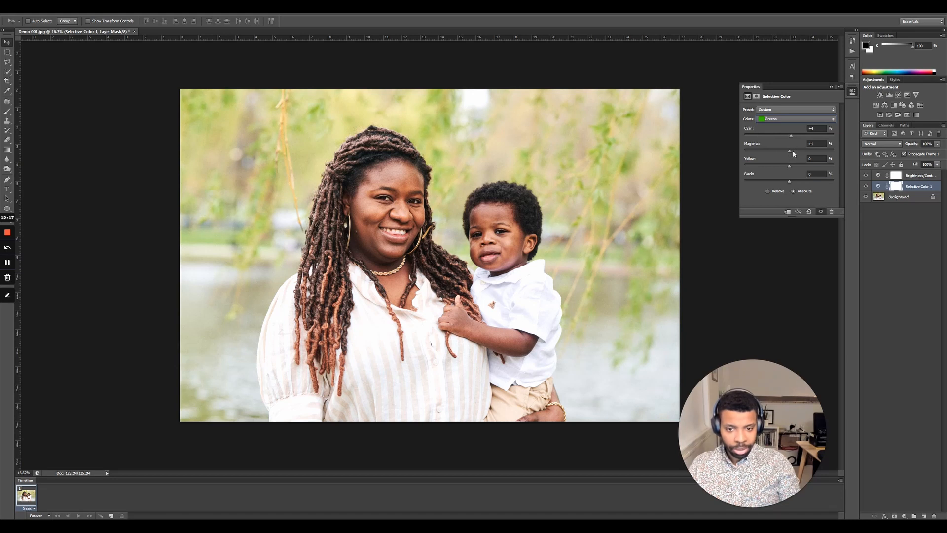
pyautogui.moveTo(803, 154); pyautogui.dragTo(783, 167)
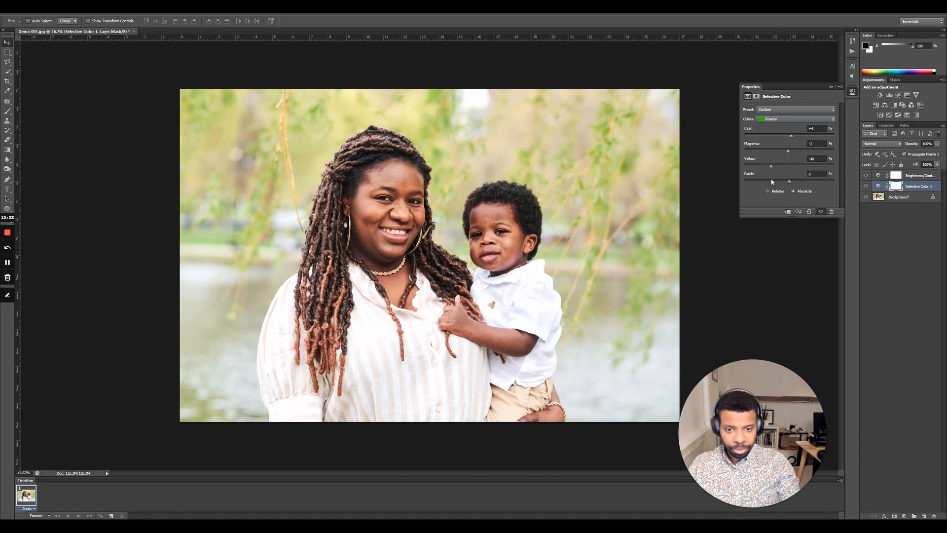
pyautogui.moveTo(775, 184)
pyautogui.mouseDown()
pyautogui.moveTo(803, 183)
pyautogui.moveTo(787, 182)
pyautogui.mouseUp()
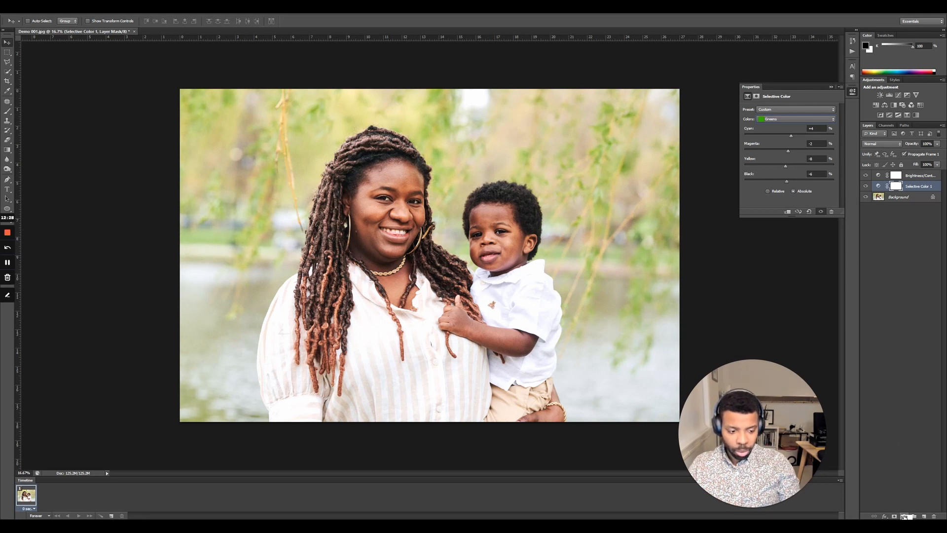
# - Add a Hue/Saturation adjustment layer above the Selective Color layer and set the Reds to saturation -4 and lightness -4
pyautogui.click(905, 516)
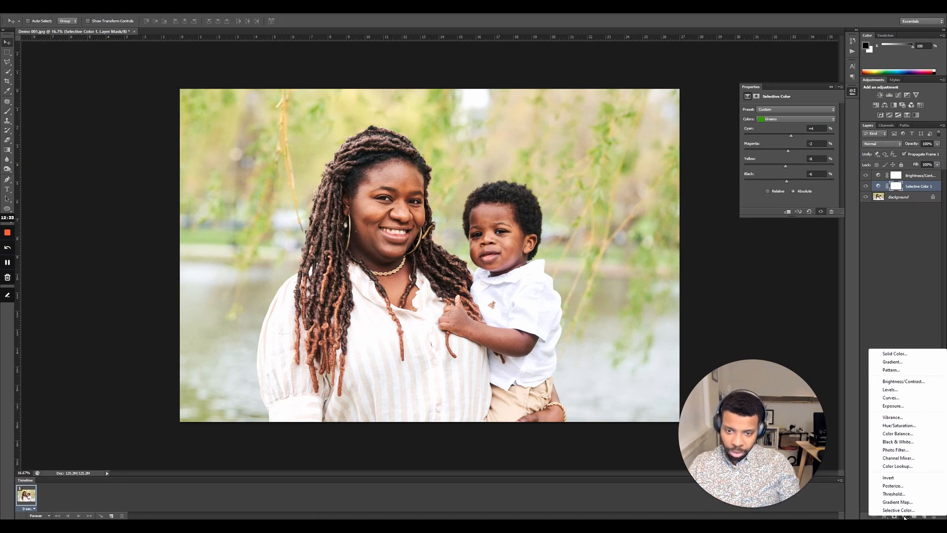
pyautogui.click(899, 425)
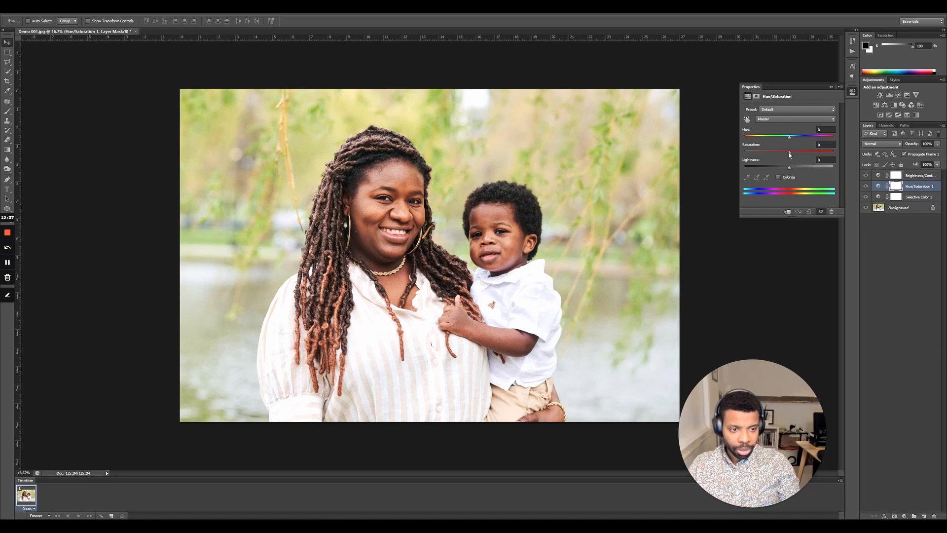
pyautogui.moveTo(785, 157); pyautogui.dragTo(783, 159)
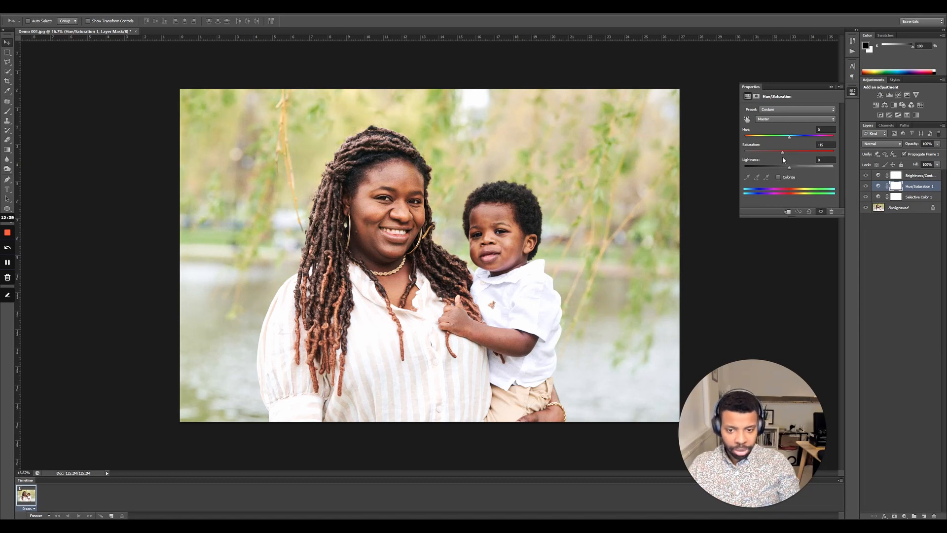
pyautogui.click(782, 119)
pyautogui.click(784, 127)
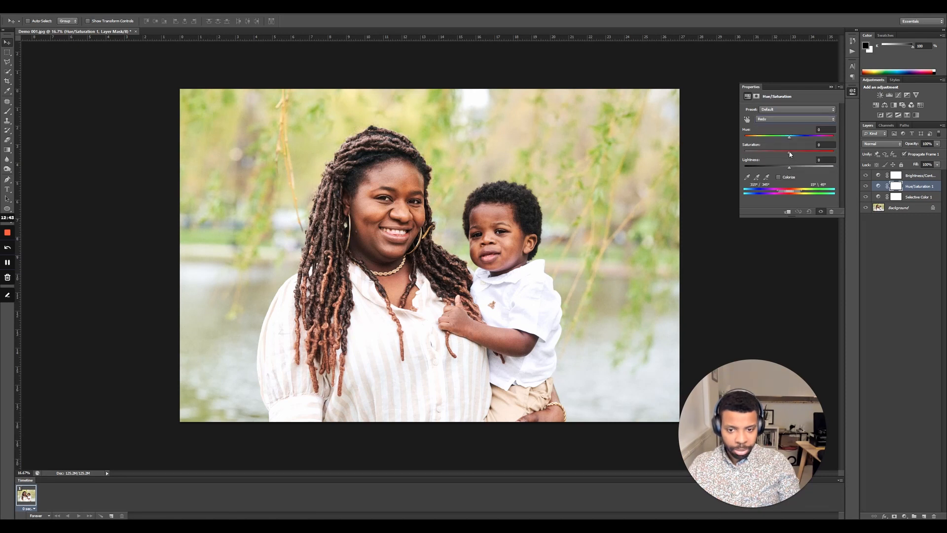
pyautogui.moveTo(790, 155); pyautogui.dragTo(789, 173)
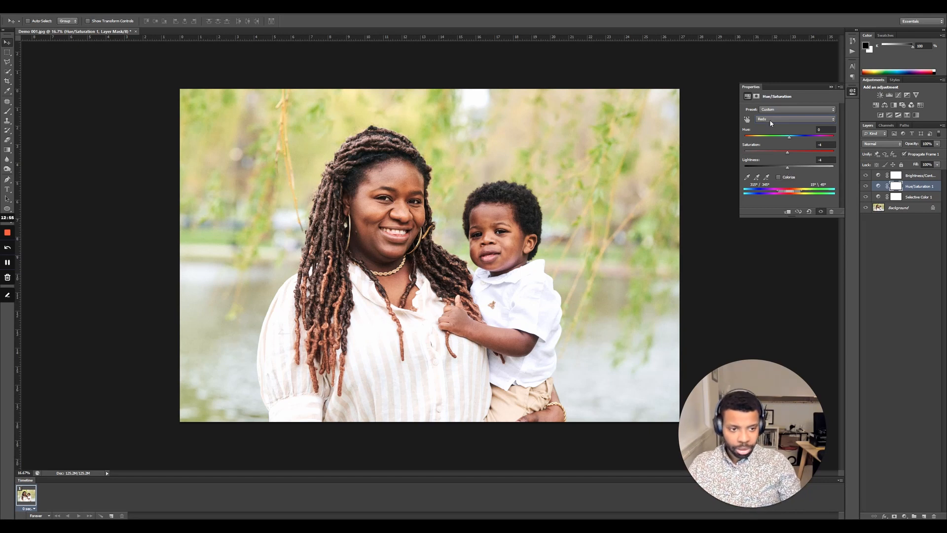
# - Set the Yellows of the Hue/Saturation layer to saturation -2 and lightness +3
pyautogui.click(797, 119)
pyautogui.click(785, 133)
pyautogui.moveTo(786, 152); pyautogui.dragTo(790, 170)
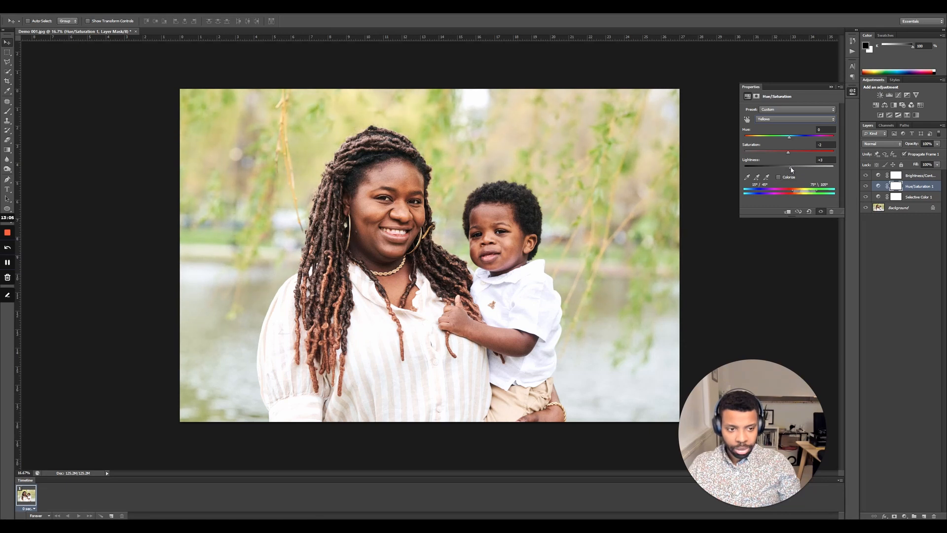
# - Try a strong saturation reduction on the Greens of the Hue/Saturation layer and return it to 0
pyautogui.click(783, 121)
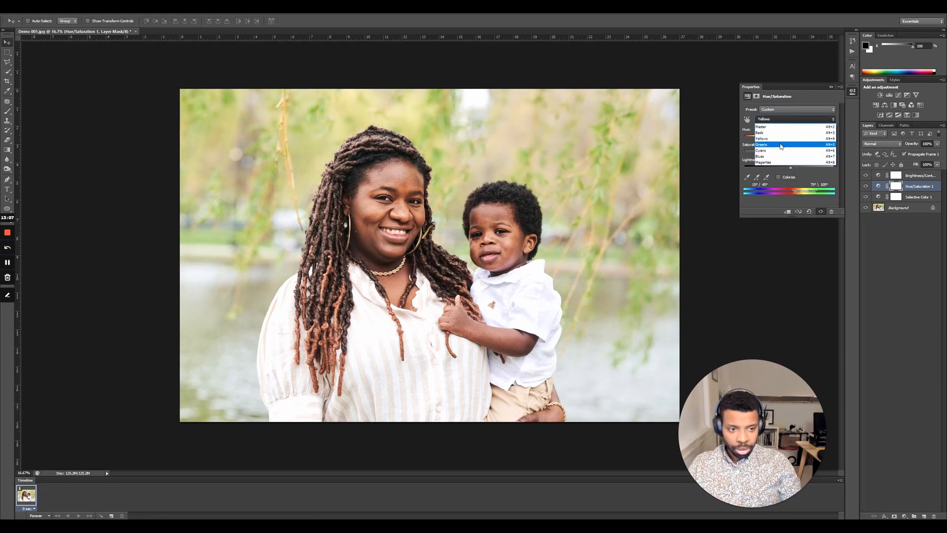
pyautogui.click(787, 143)
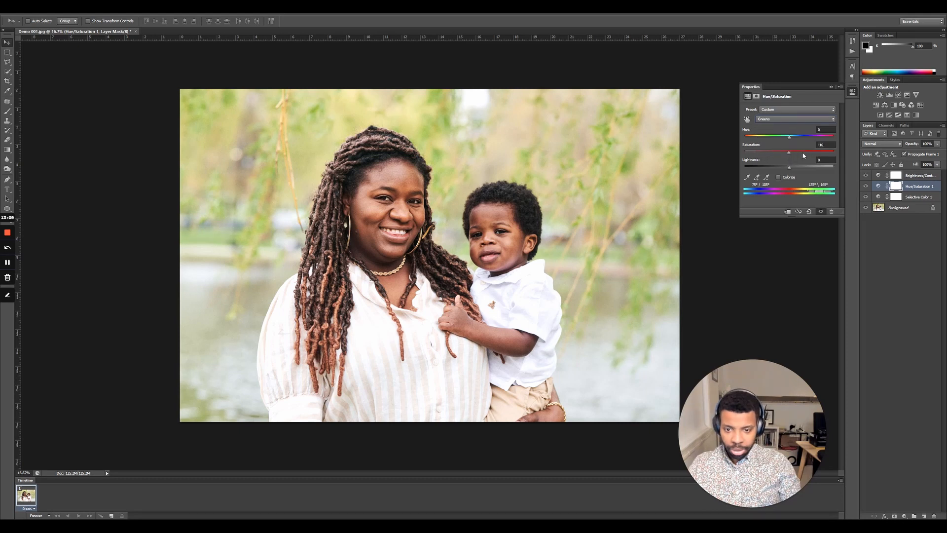
pyautogui.moveTo(804, 155)
pyautogui.mouseDown()
pyautogui.moveTo(792, 155)
pyautogui.moveTo(816, 154)
pyautogui.moveTo(789, 154)
pyautogui.mouseUp()
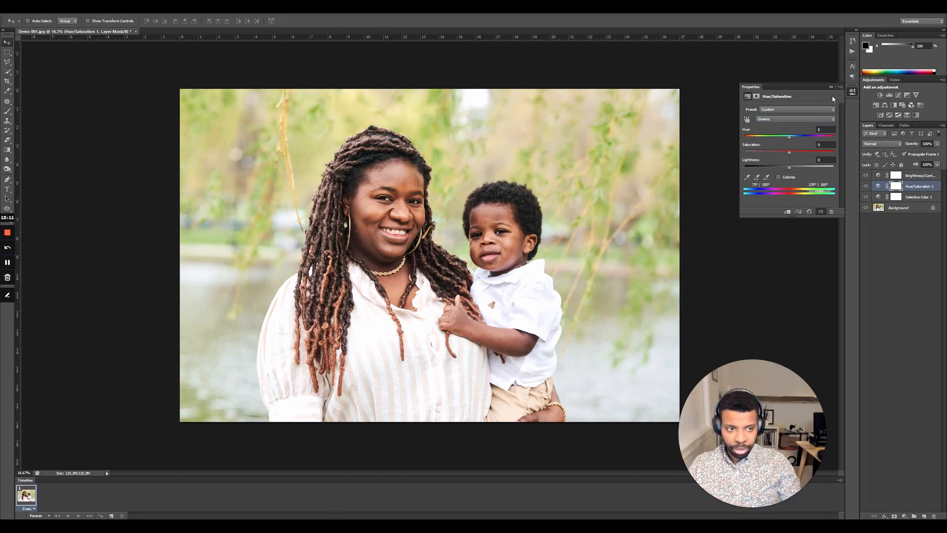
# - Hide the adjustment properties and review the colour-adjusted portrait up close and as a whole
pyautogui.click(831, 88)
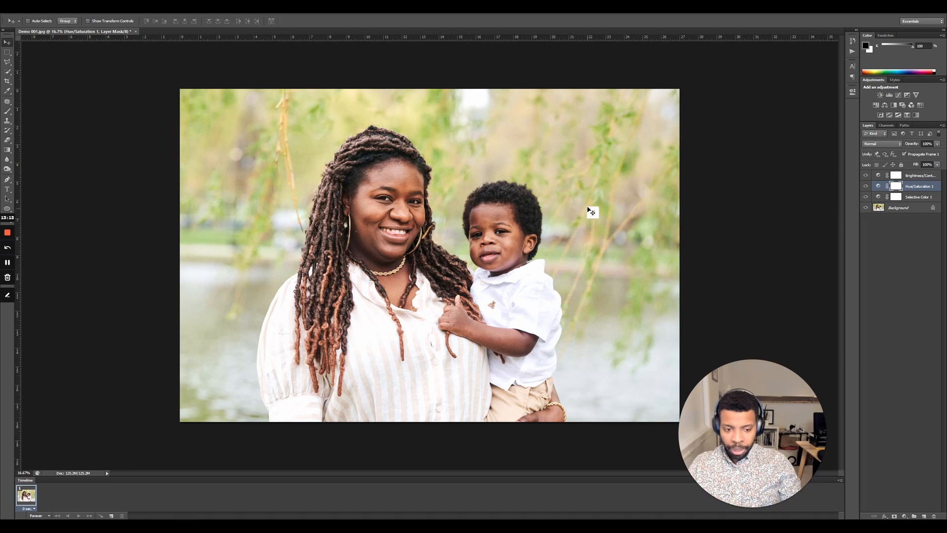
pyautogui.hotkey('ctrl', '+')
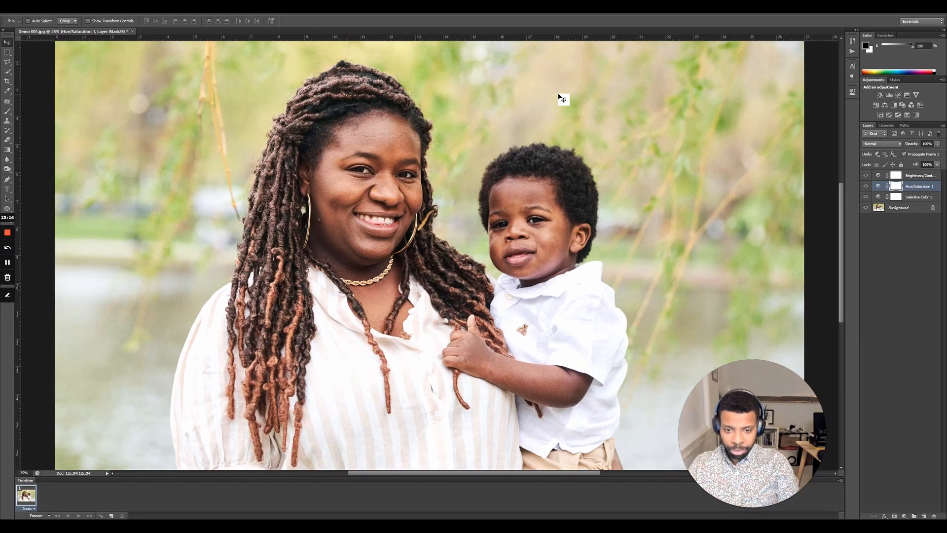
pyautogui.hotkey('ctrl', '-')
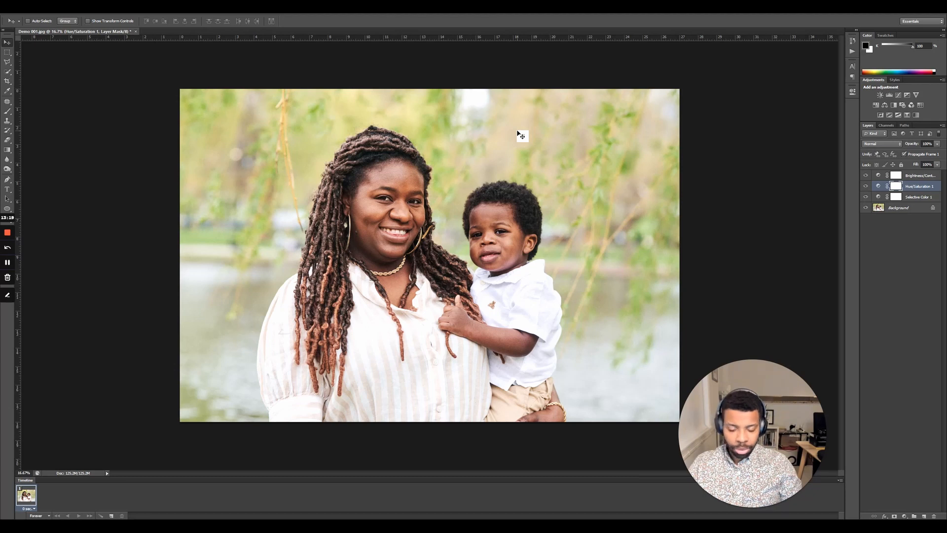
# - Save the finished portrait as a JPEG copy with the offered options
pyautogui.hotkey('ctrl', 'shift', 's')
pyautogui.press('Tab')
pyautogui.press('j')
pyautogui.press('Return')
pyautogui.press('Return')
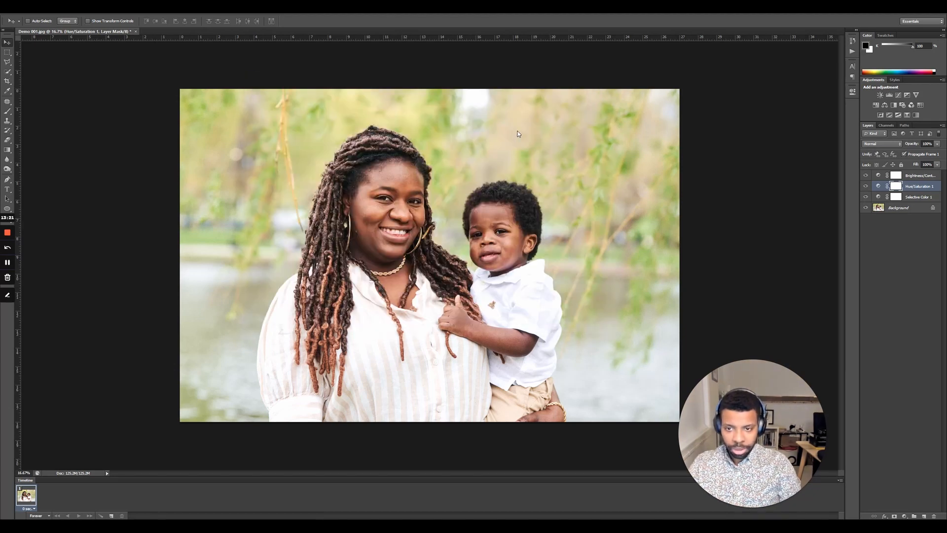
pyautogui.press('Return')
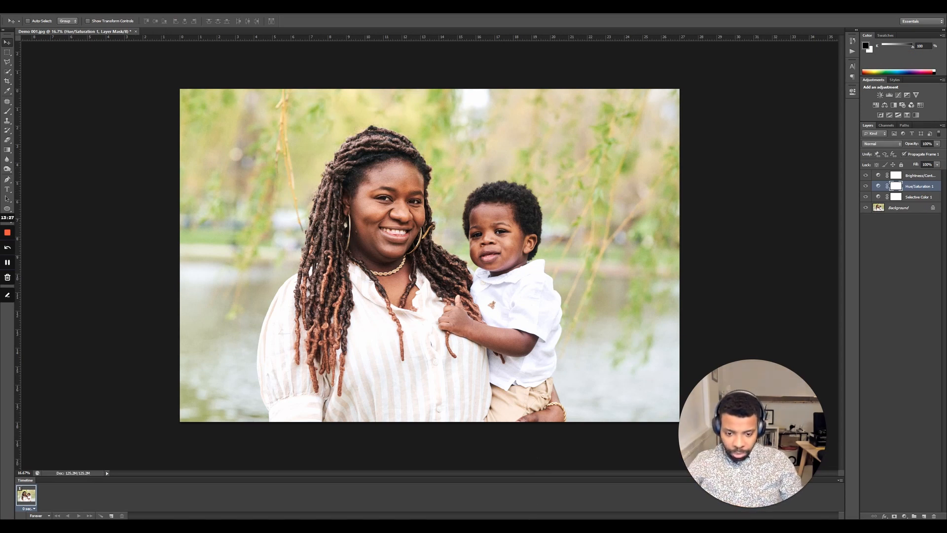
# - Open the saved portrait from the Output folder in File Explorer and inspect both faces up close and the whole picture
pyautogui.click(479, 526)
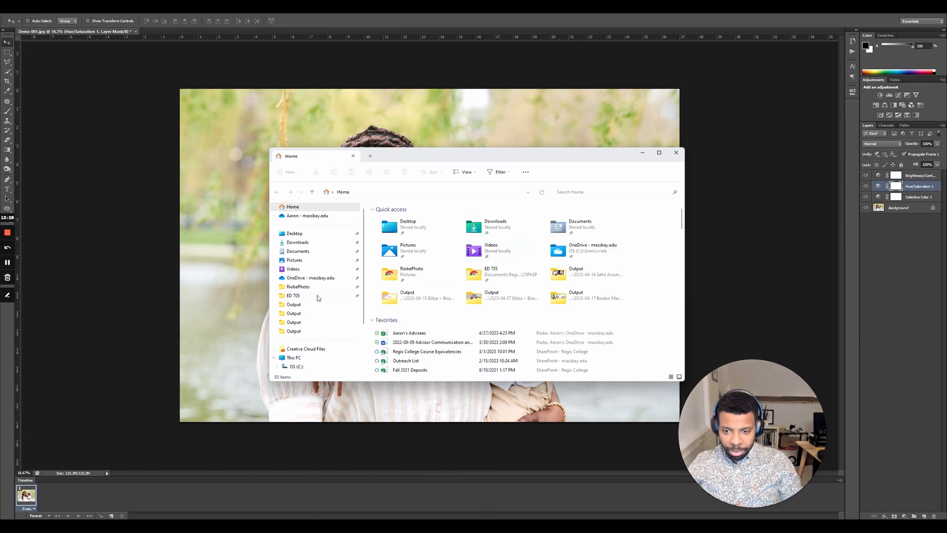
pyautogui.click(308, 304)
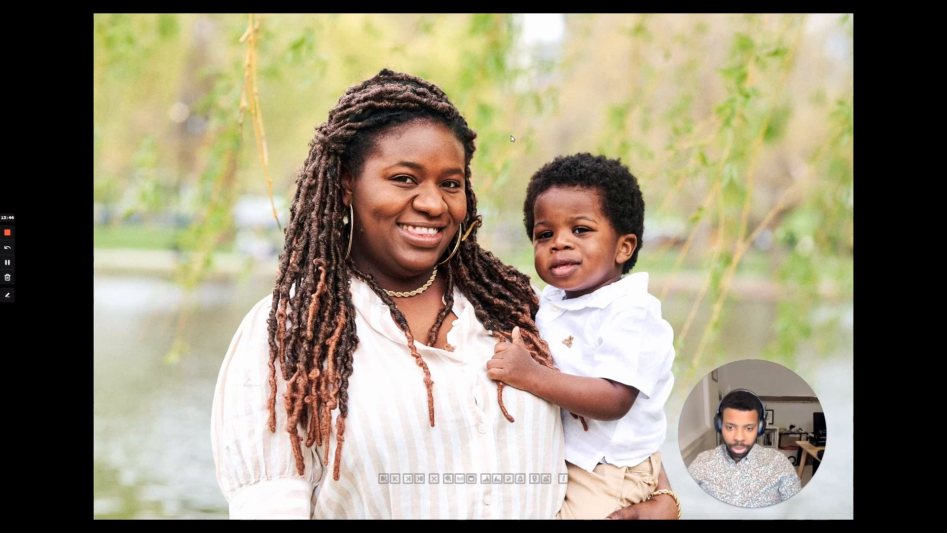
pyautogui.scroll(4, 511, 136)
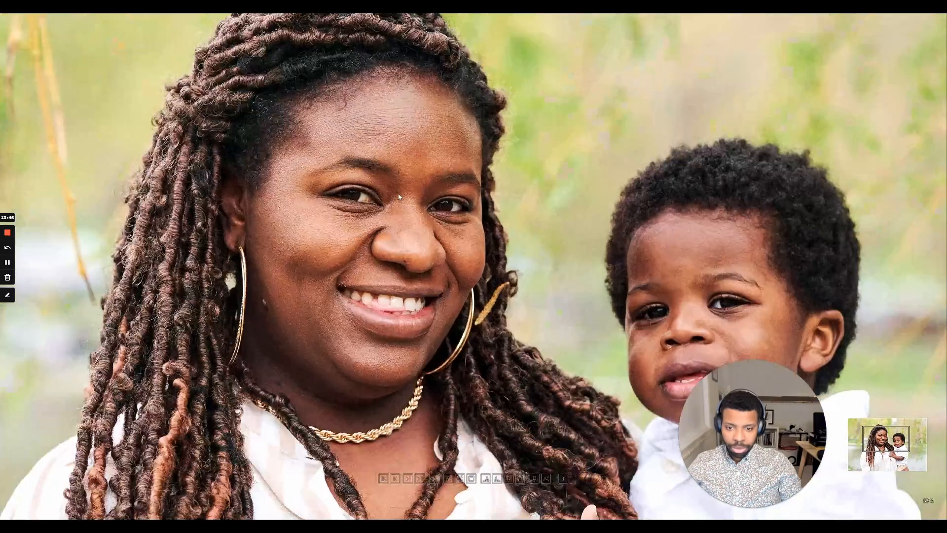
pyautogui.scroll(2, 399, 197)
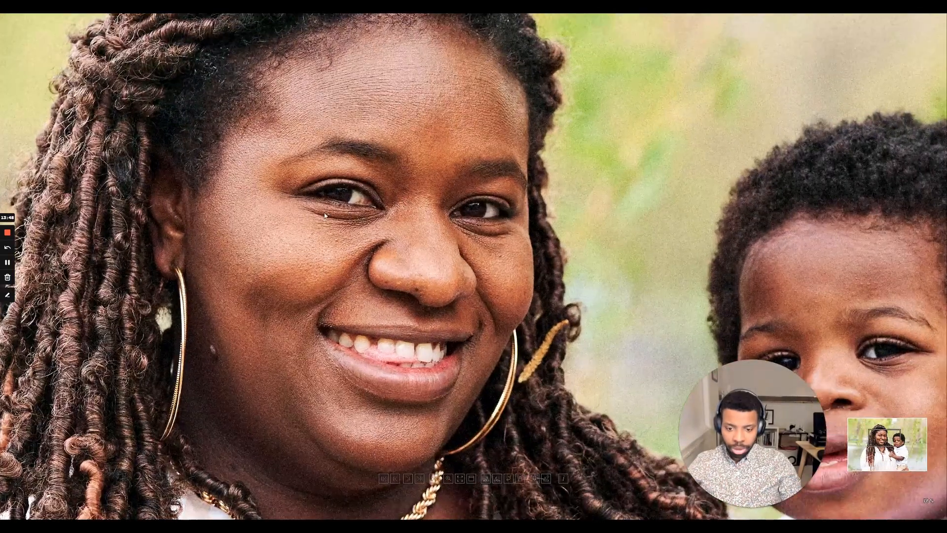
pyautogui.scroll(-6, 439, 218)
pyautogui.scroll(4, 634, 245)
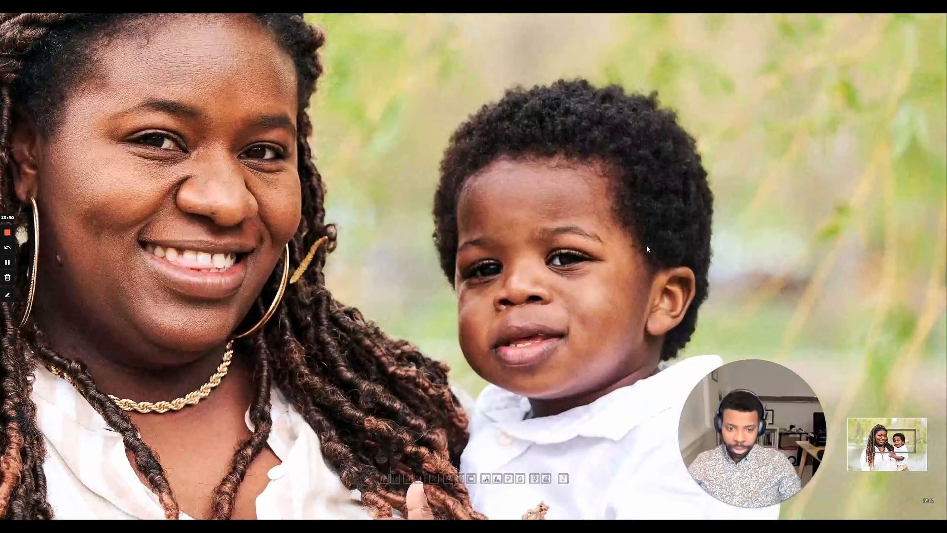
pyautogui.scroll(3, 486, 273)
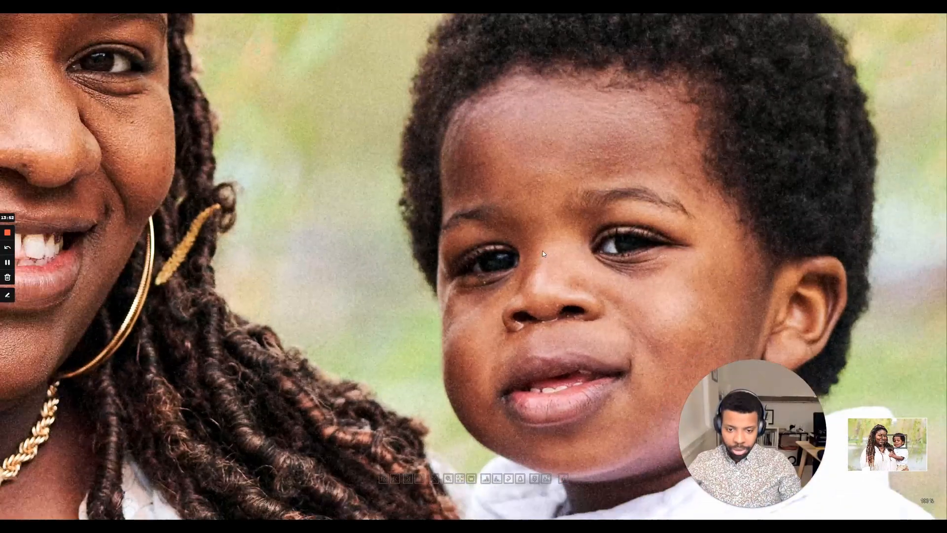
pyautogui.scroll(-6, 628, 251)
pyautogui.scroll(-4, 629, 250)
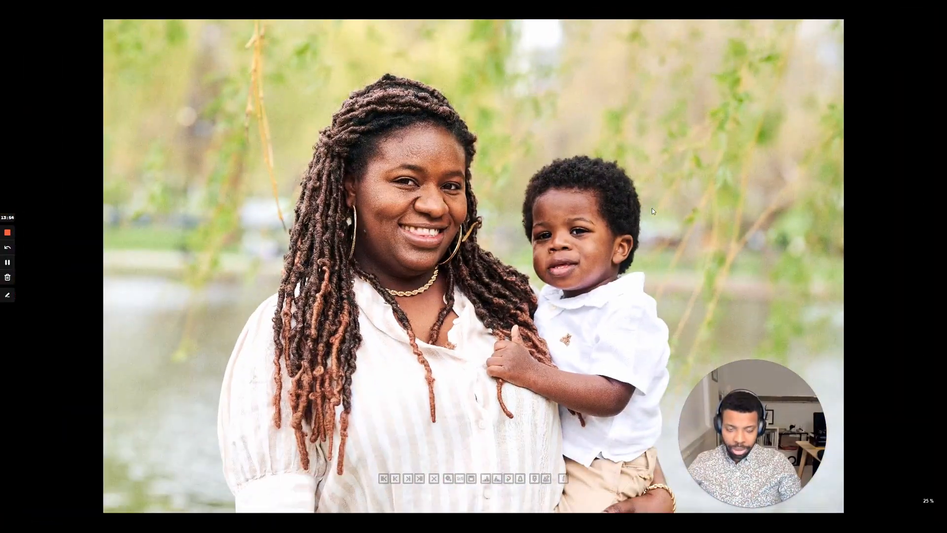